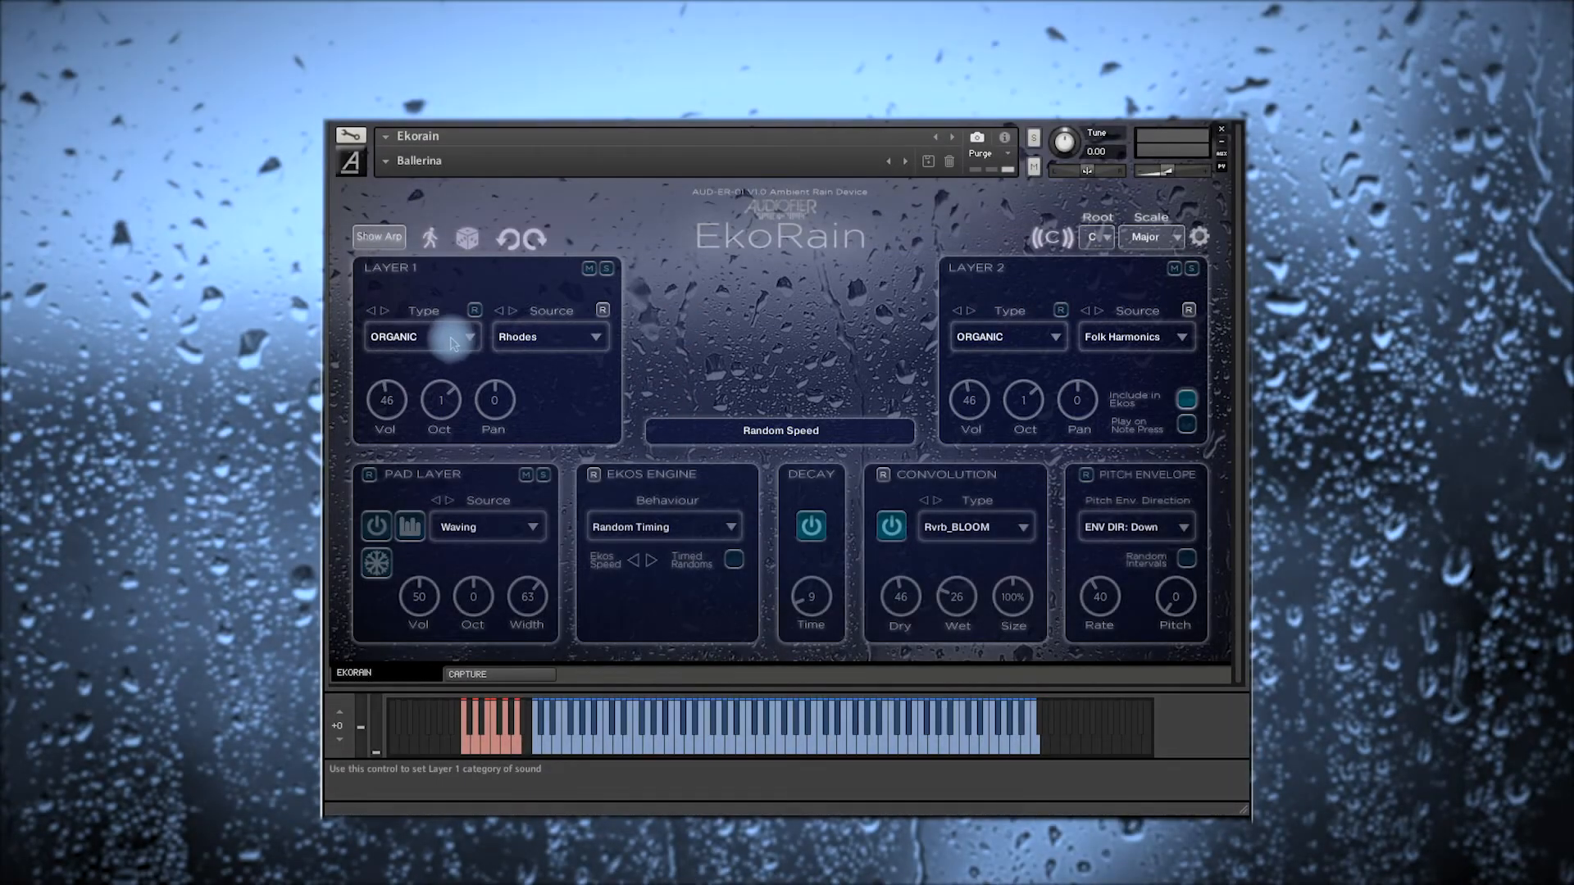
{"action": "left_click", "coordinate": [565, 337]}
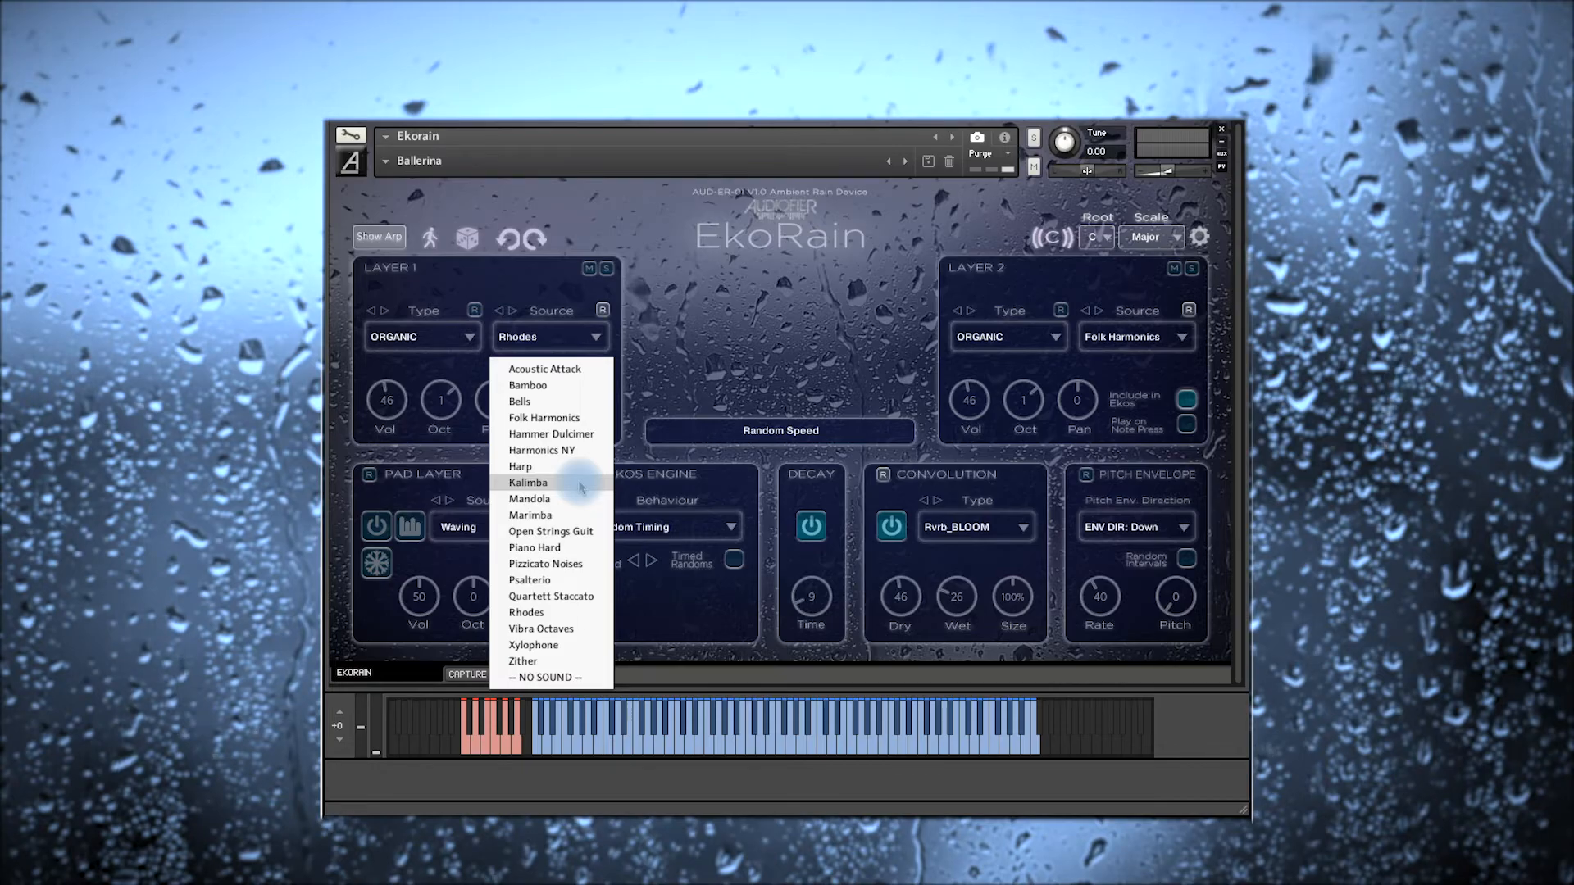
{"action": "left_click", "coordinate": [690, 362]}
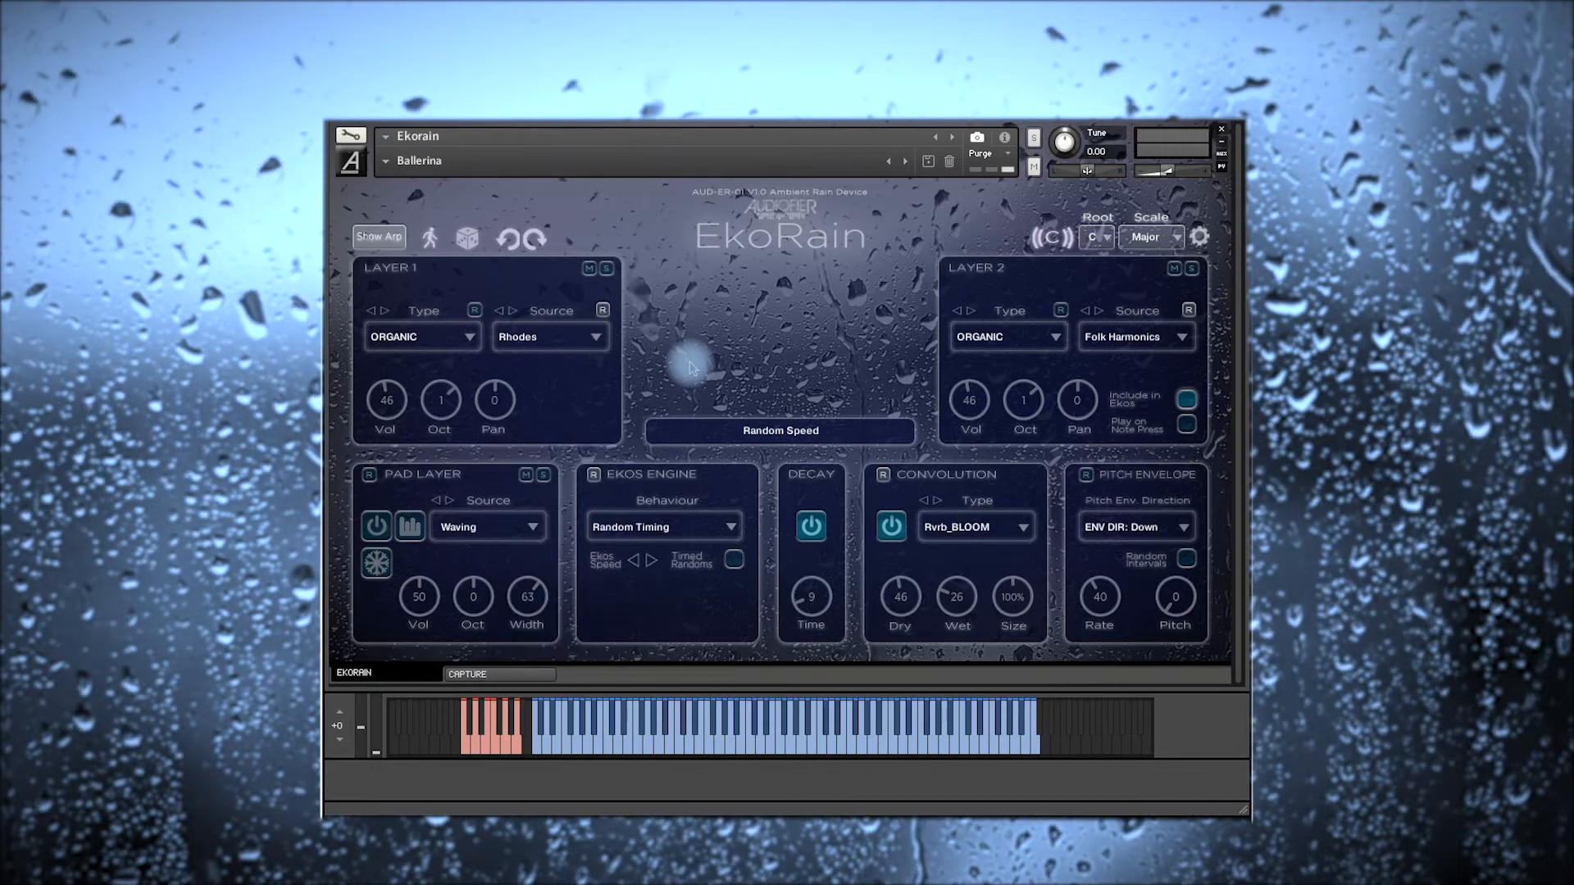
{"action": "left_click", "coordinate": [452, 339]}
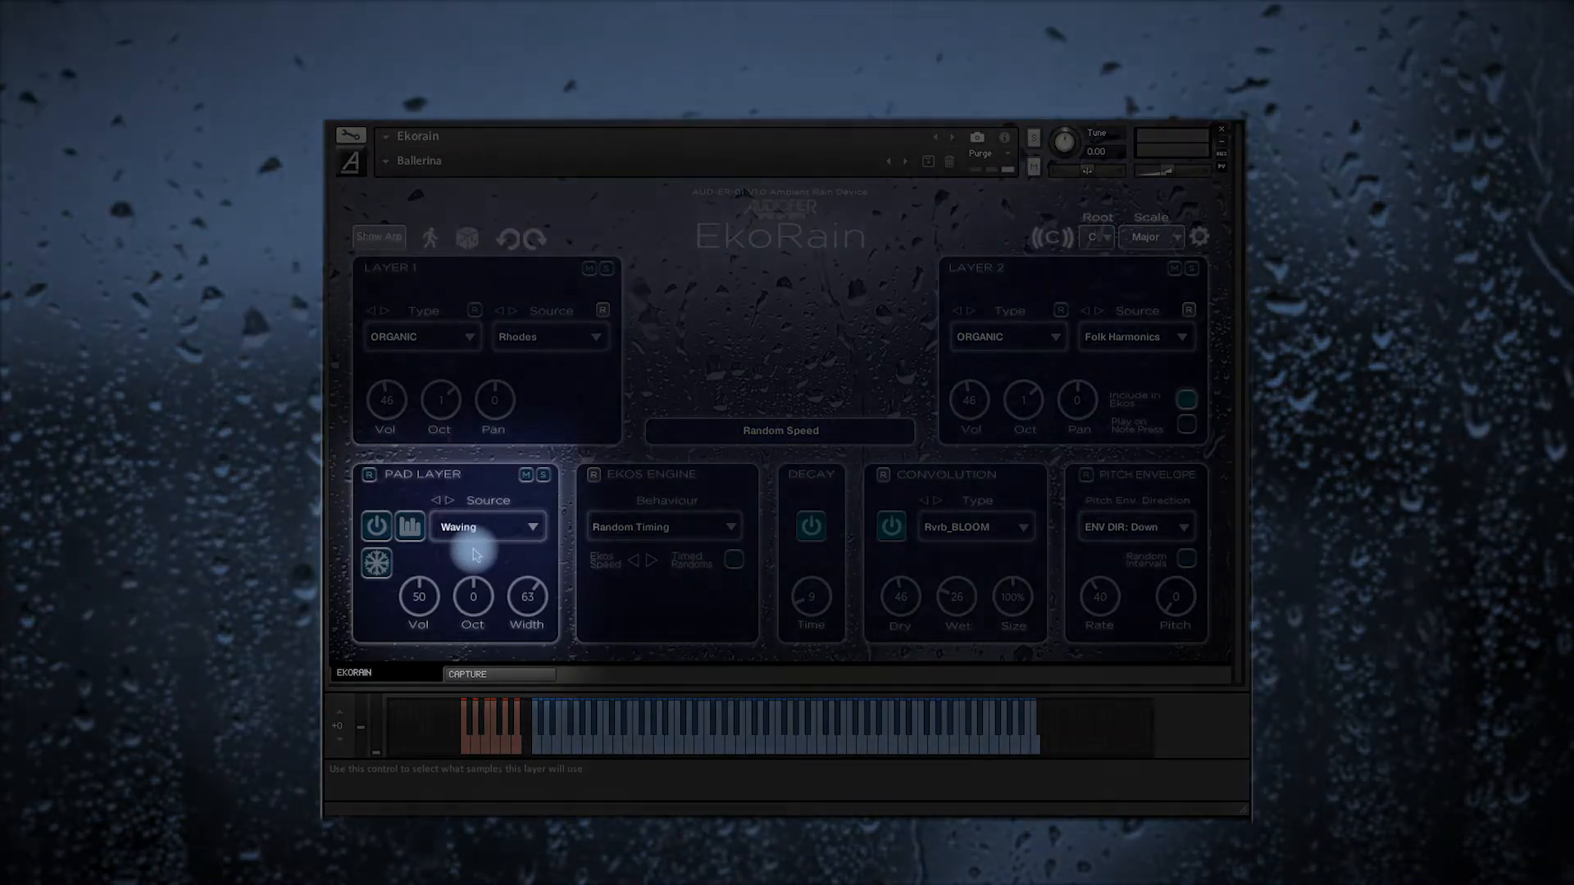
Step: Switch on the pad layer's Step Volume sequencer and randomize its pattern, raising the first step to full level
{"action": "left_click", "coordinate": [410, 526]}
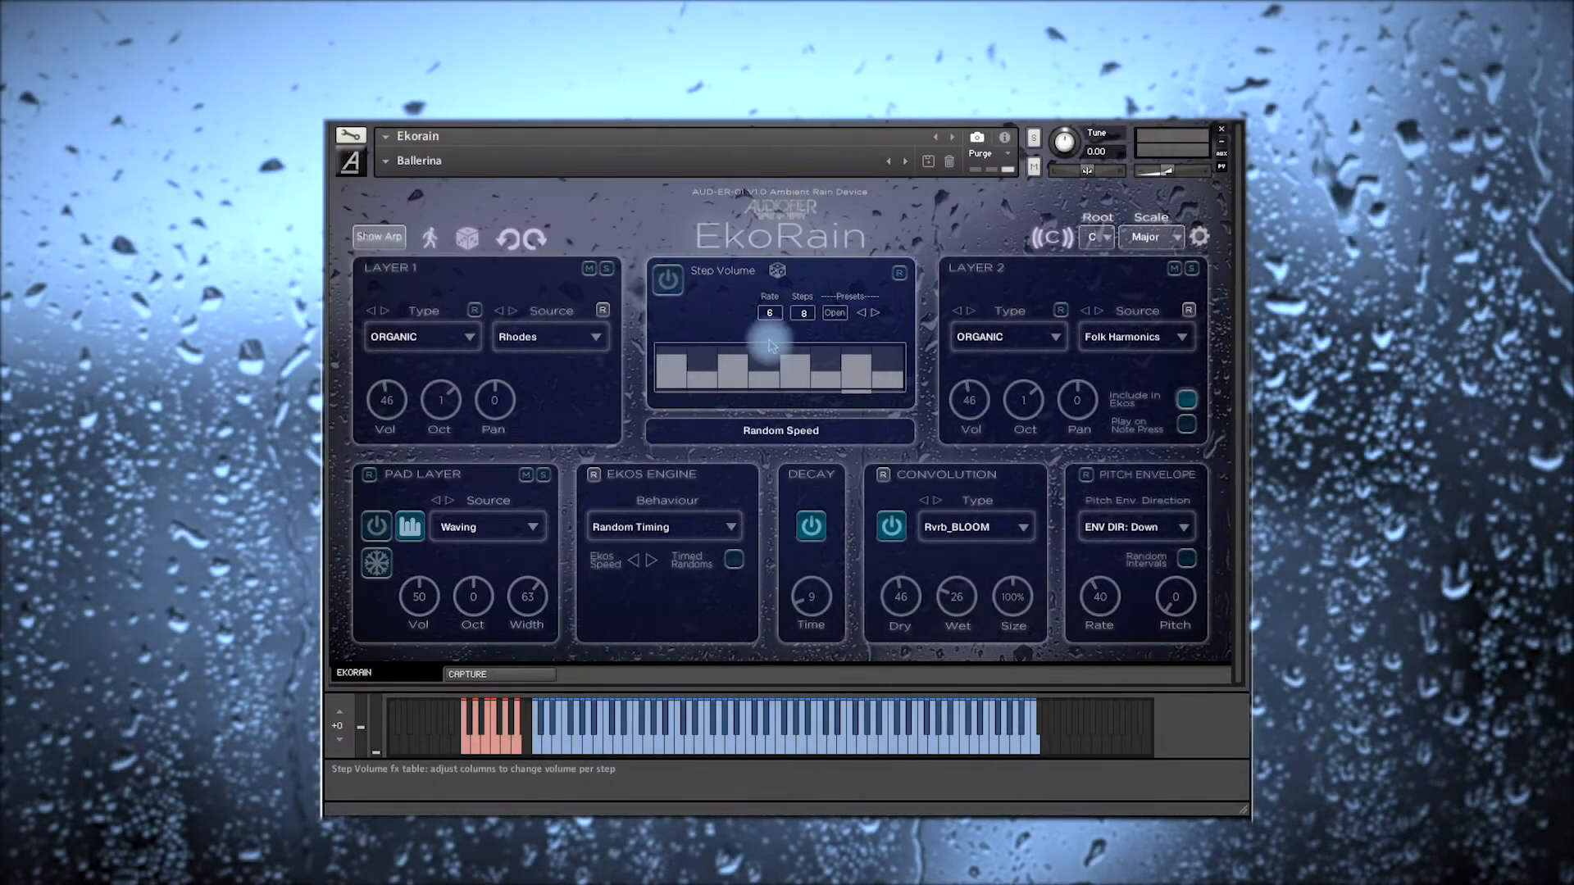
{"action": "left_click", "coordinate": [667, 280]}
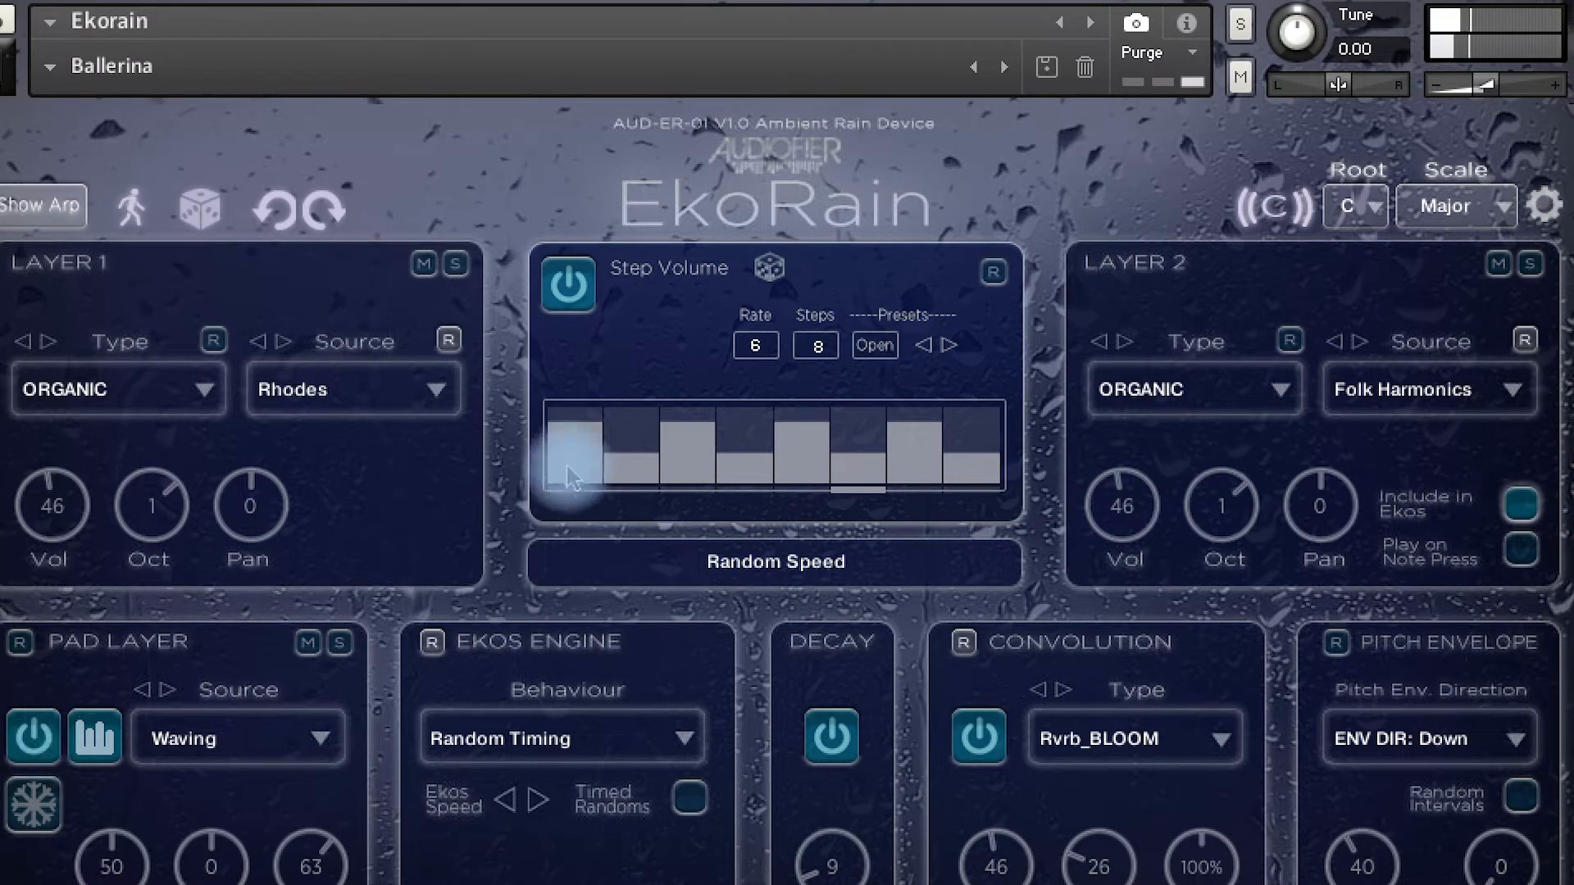
{"action": "left_click", "coordinate": [771, 275]}
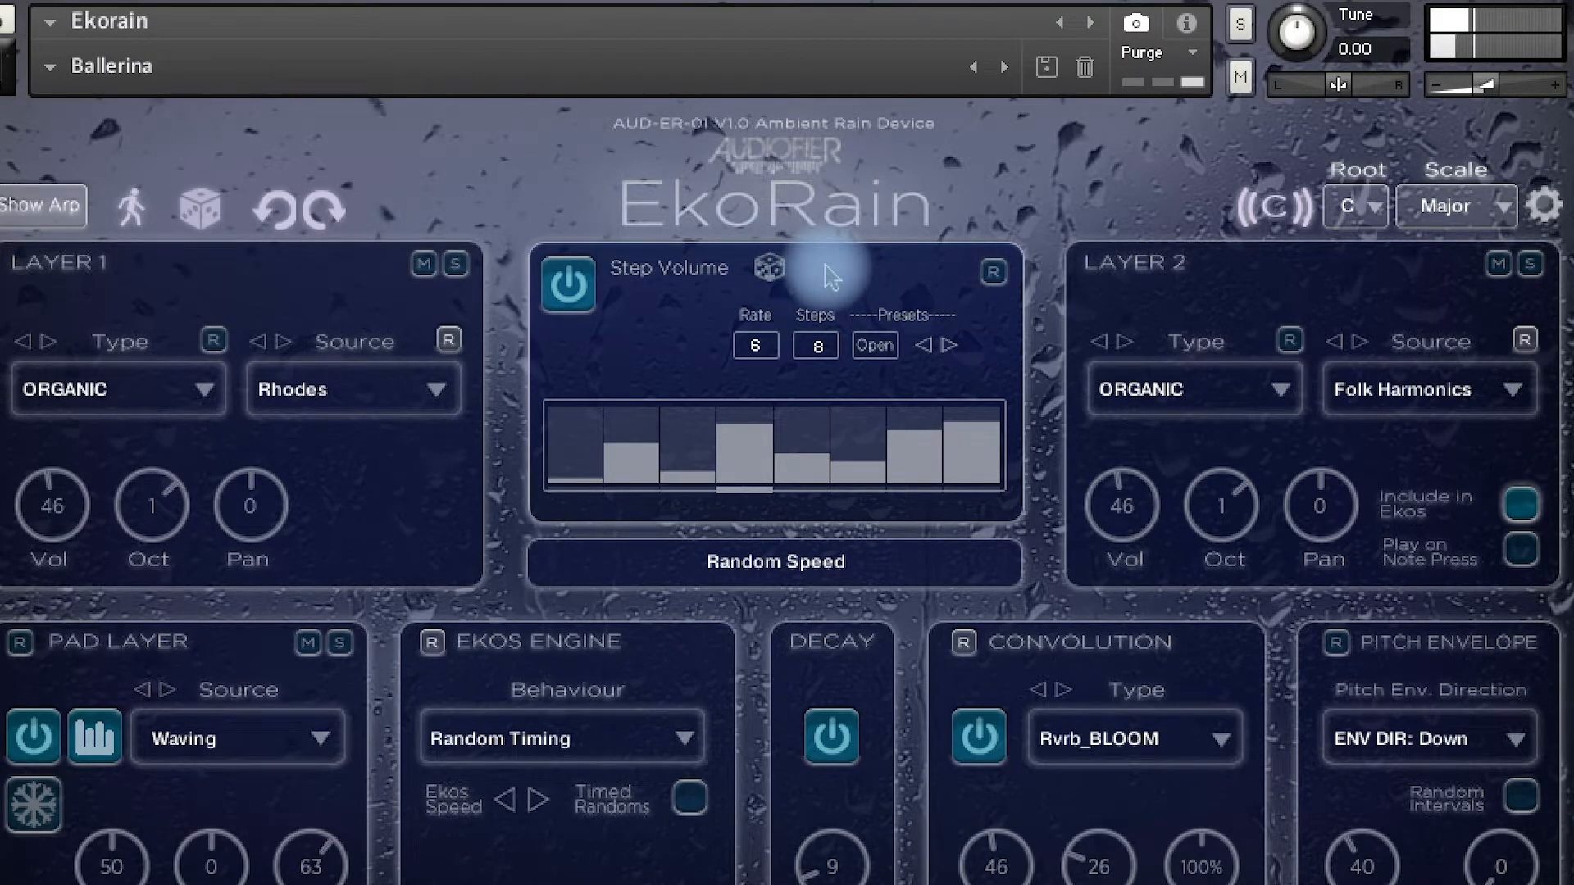
{"action": "left_click", "coordinate": [768, 271]}
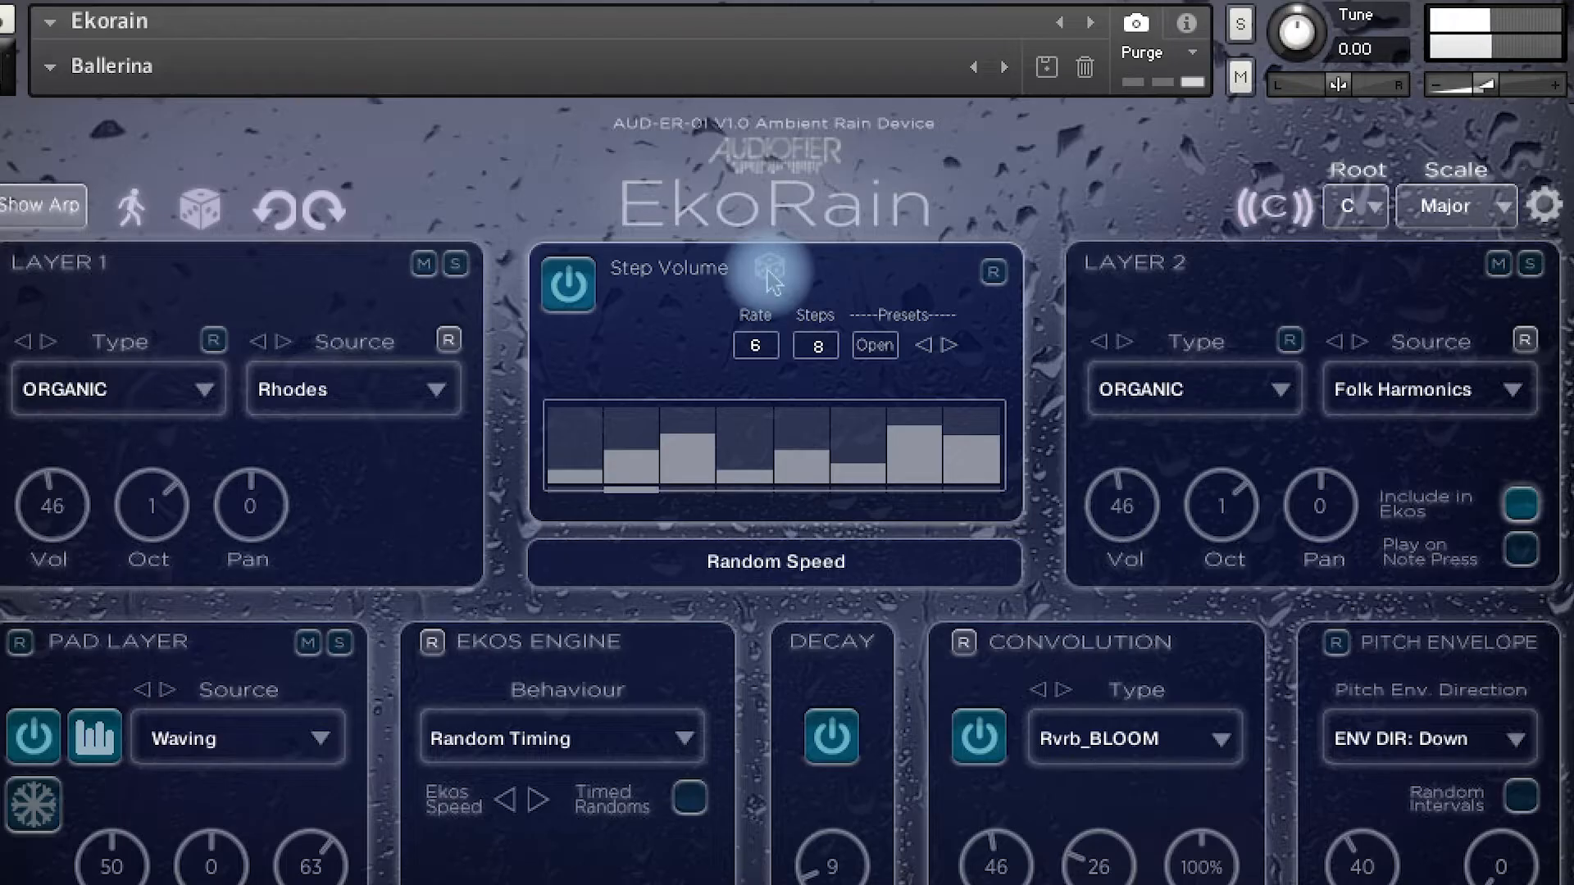
{"action": "left_click", "coordinate": [574, 422]}
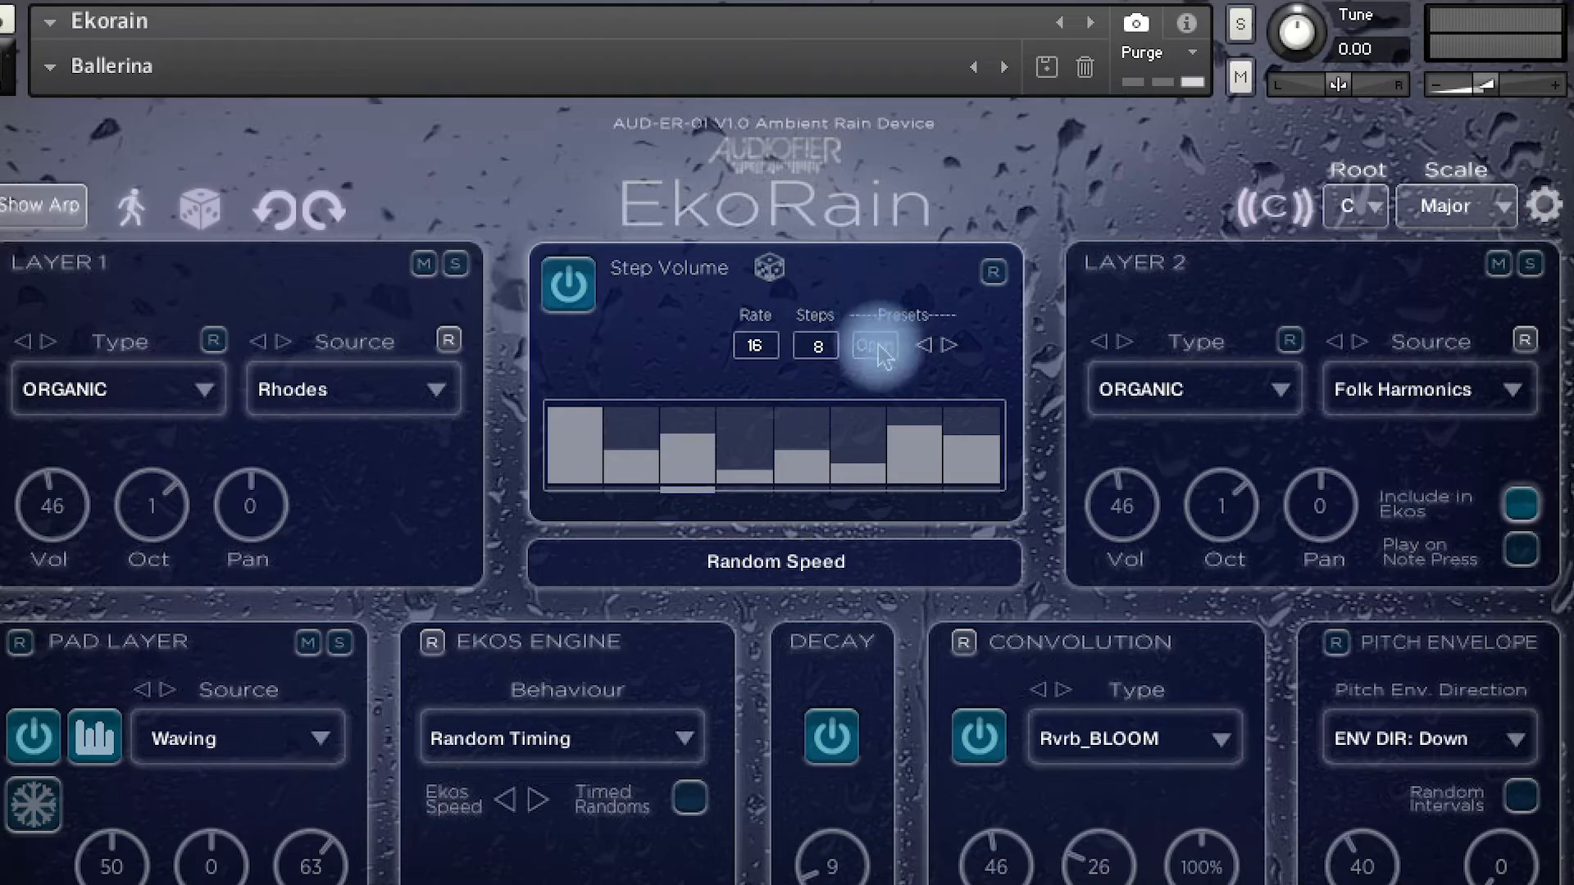
Step: Try the descending and alternating Step Volume sequence presets, and choose the preset made of repeated rising ramps
{"action": "left_click", "coordinate": [876, 348]}
{"action": "left_click", "coordinate": [815, 414]}
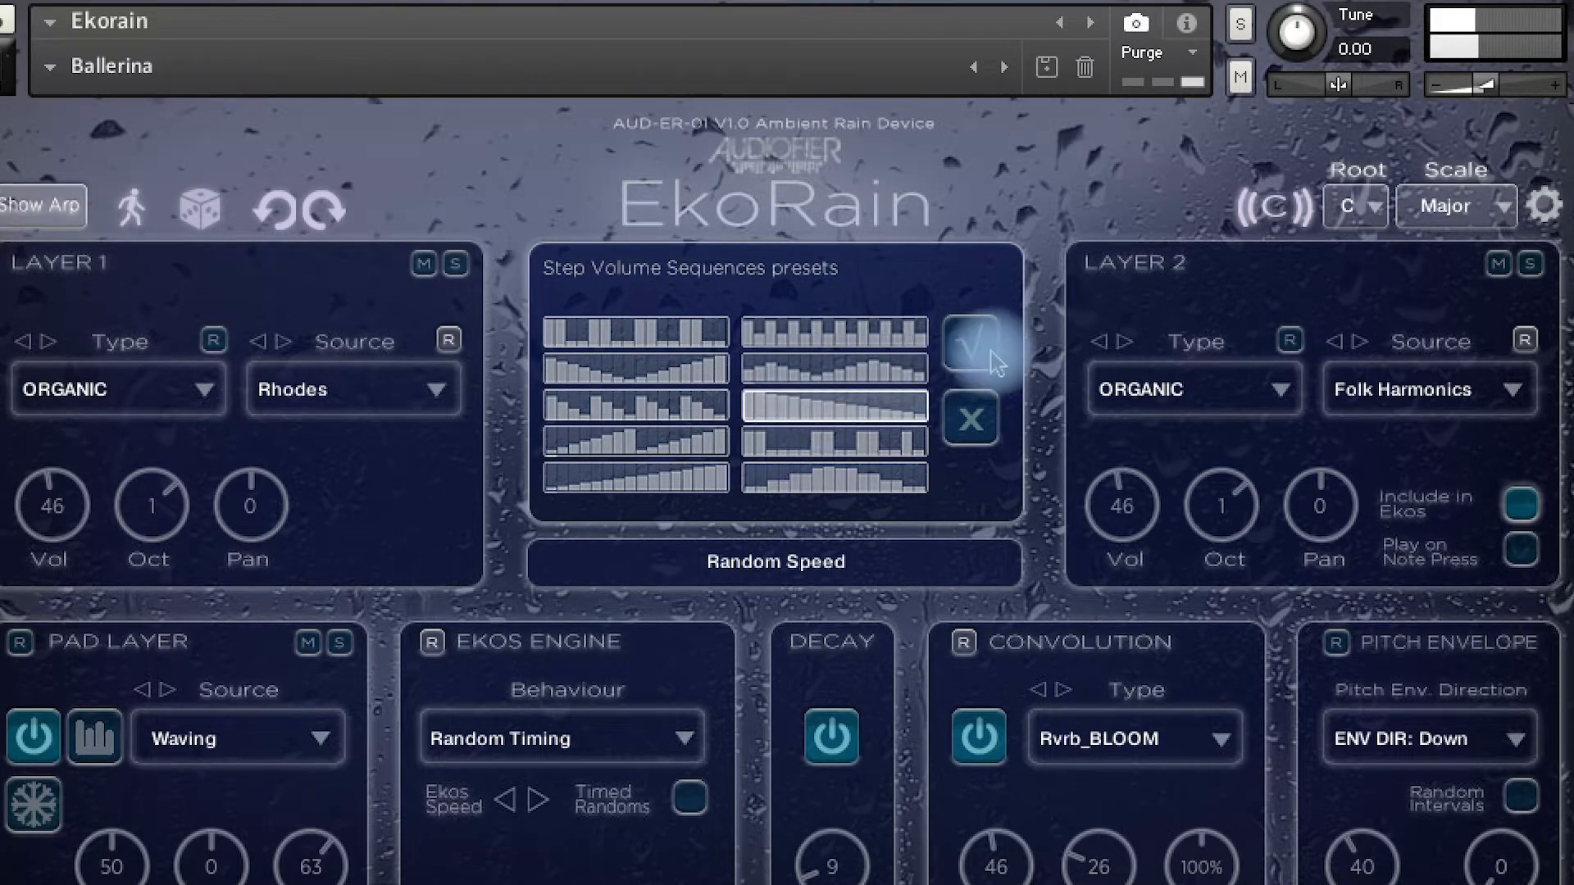
{"action": "left_click", "coordinate": [877, 341]}
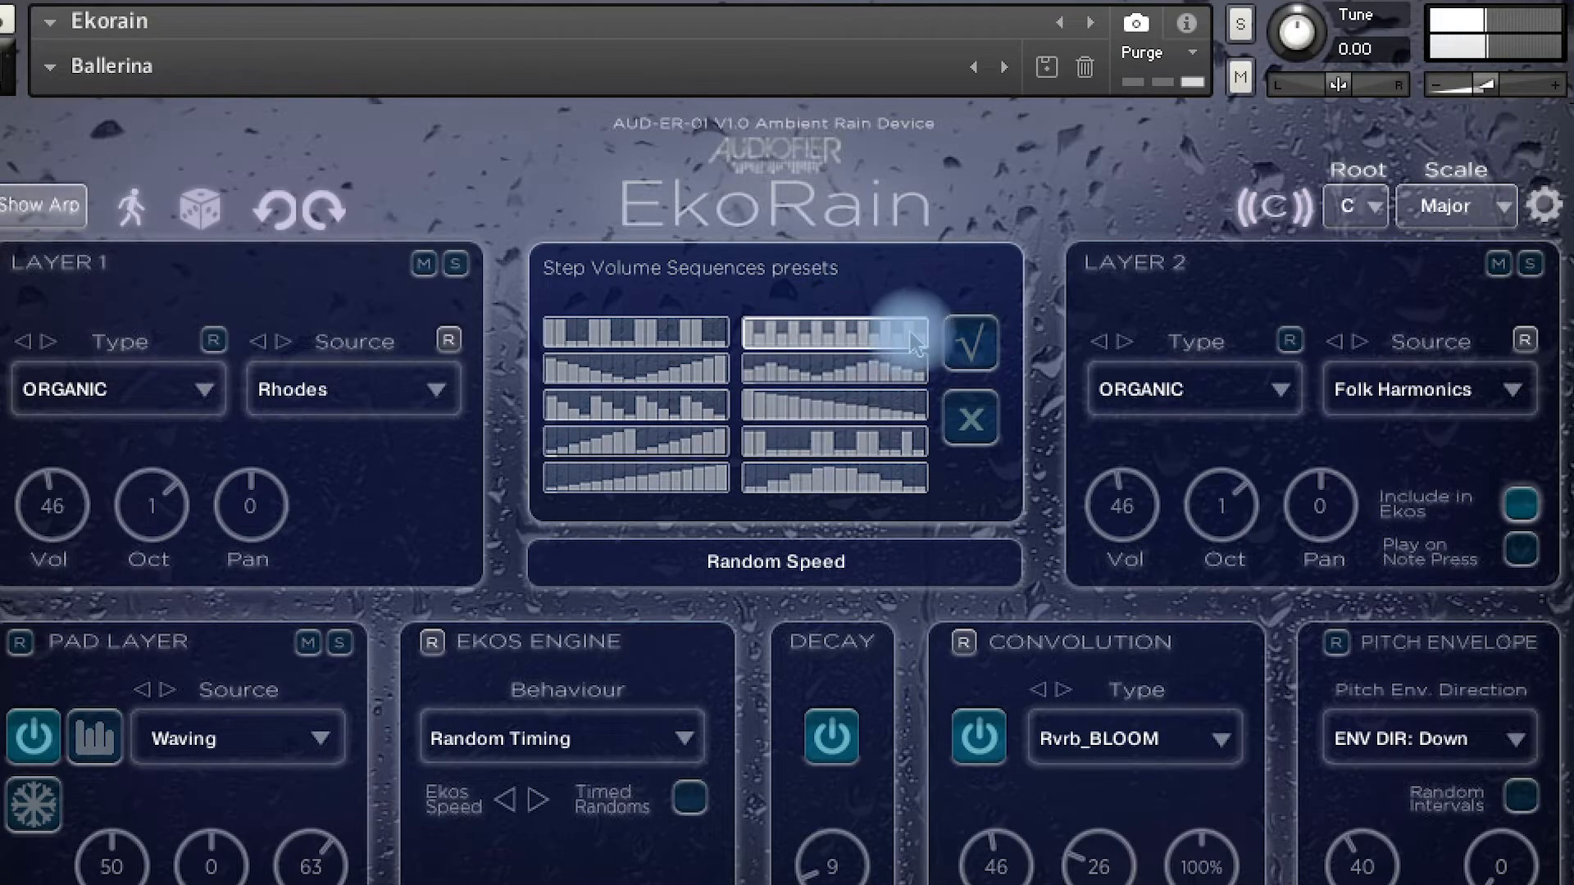
{"action": "left_click", "coordinate": [662, 447]}
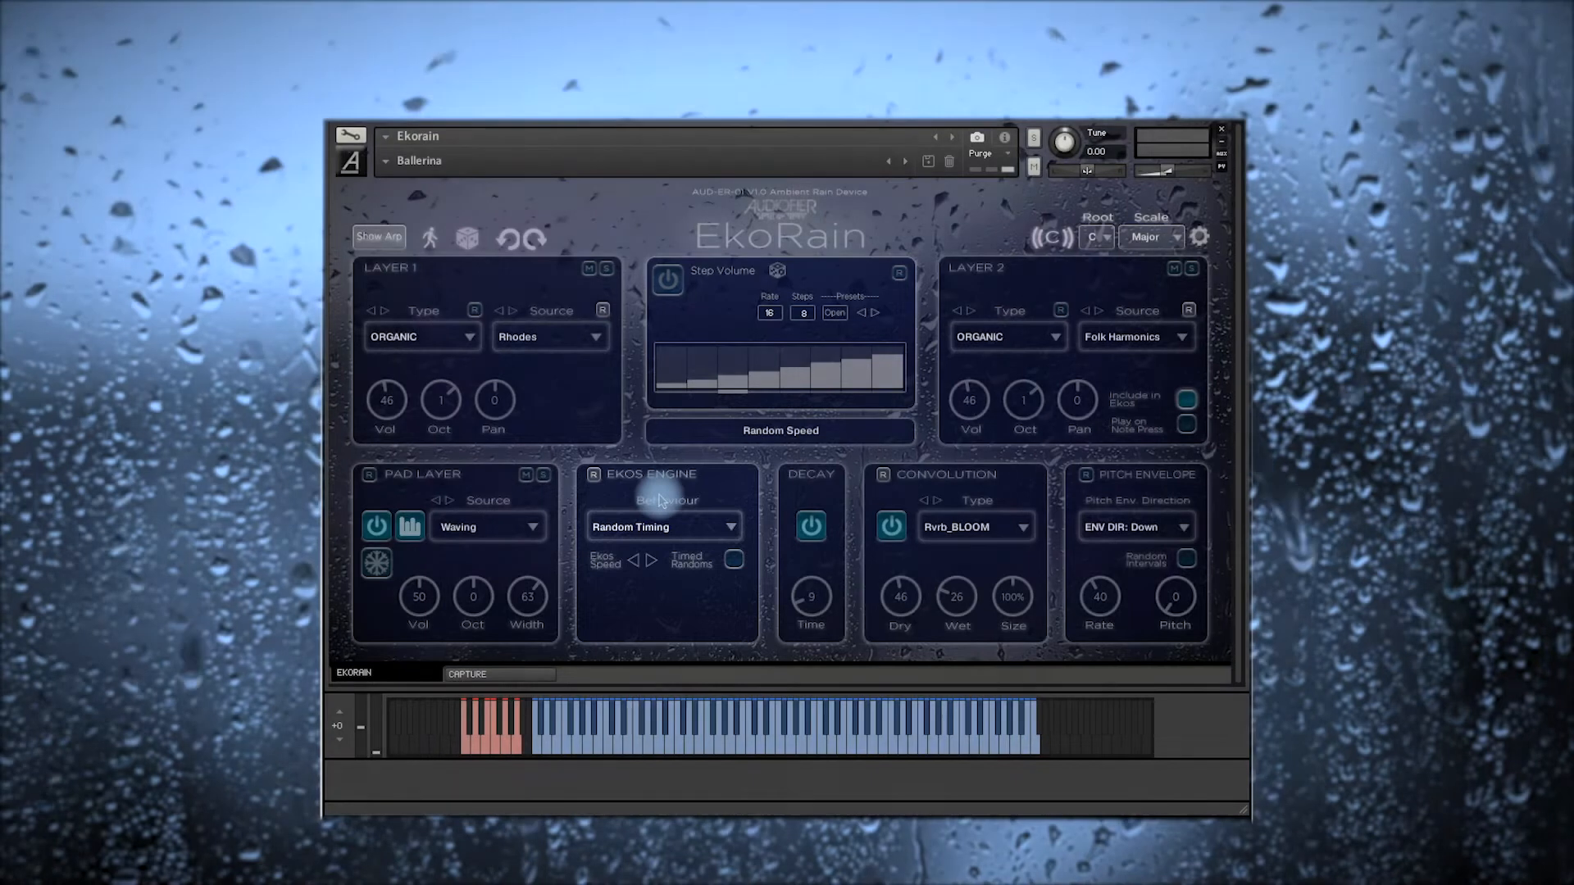
Step: Try the Norm + CC Speed and Random Timing behaviours in the Ekos Engine and toggle Timed Randoms
{"action": "left_click", "coordinate": [660, 500]}
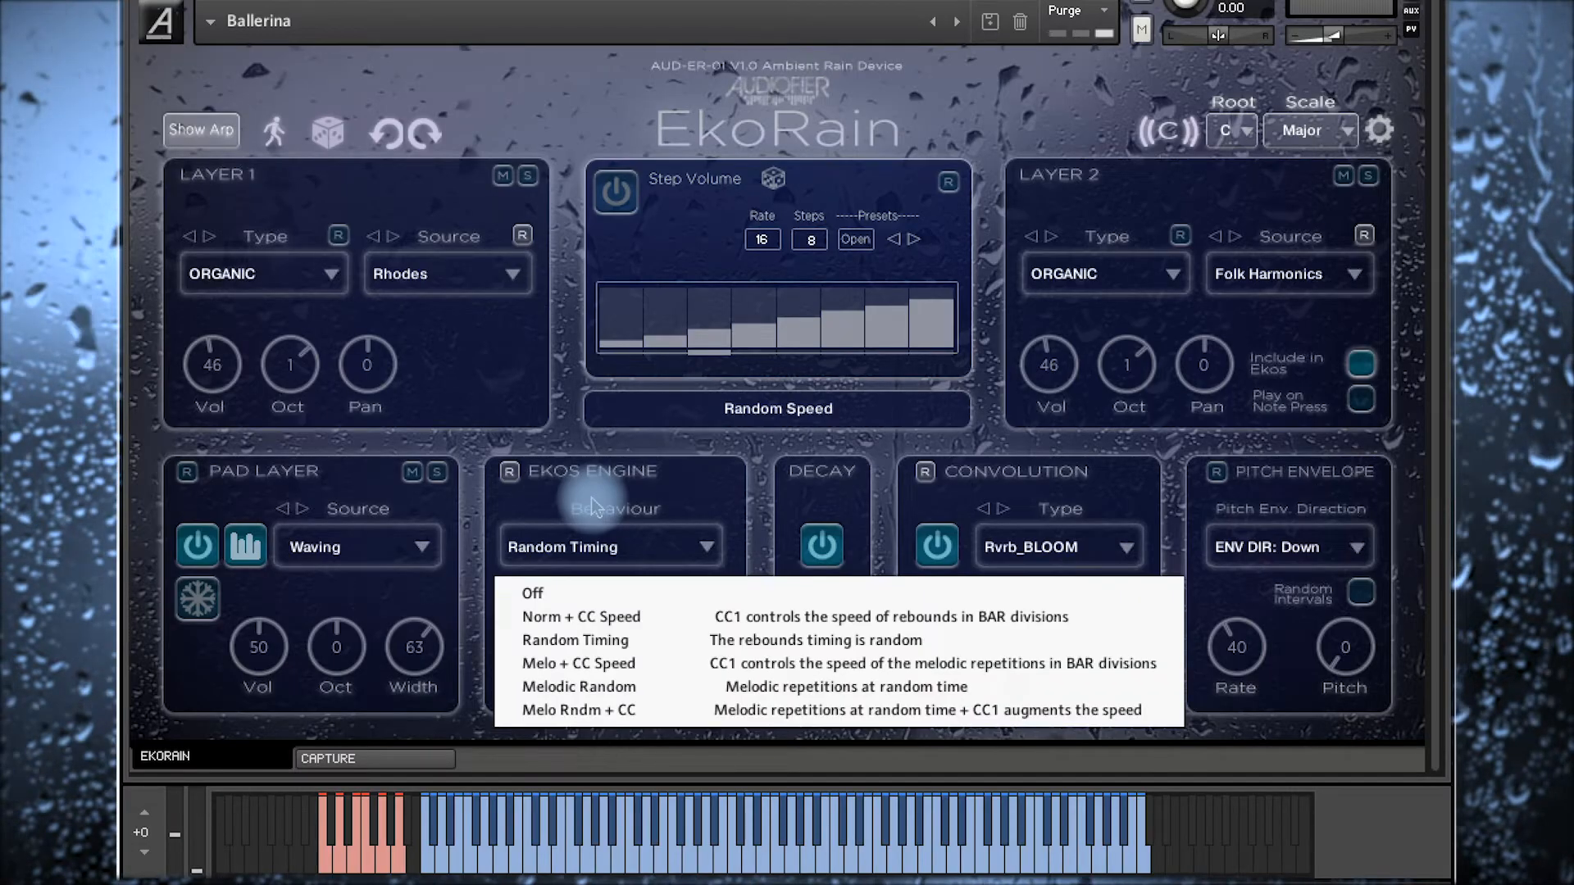
{"action": "left_click", "coordinate": [581, 616]}
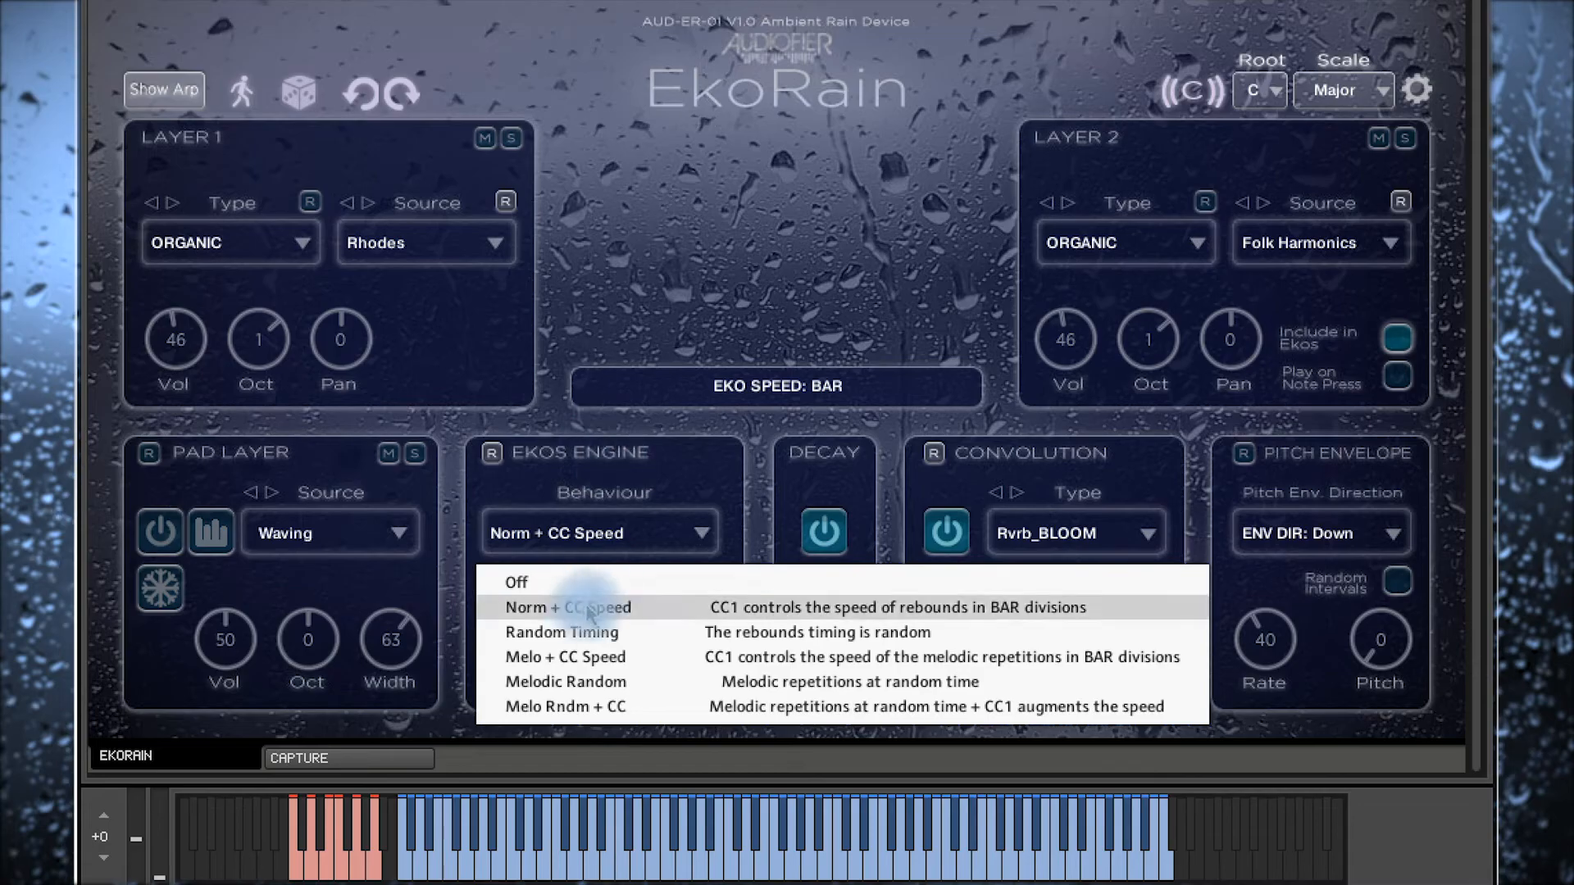
{"action": "left_click", "coordinate": [576, 631]}
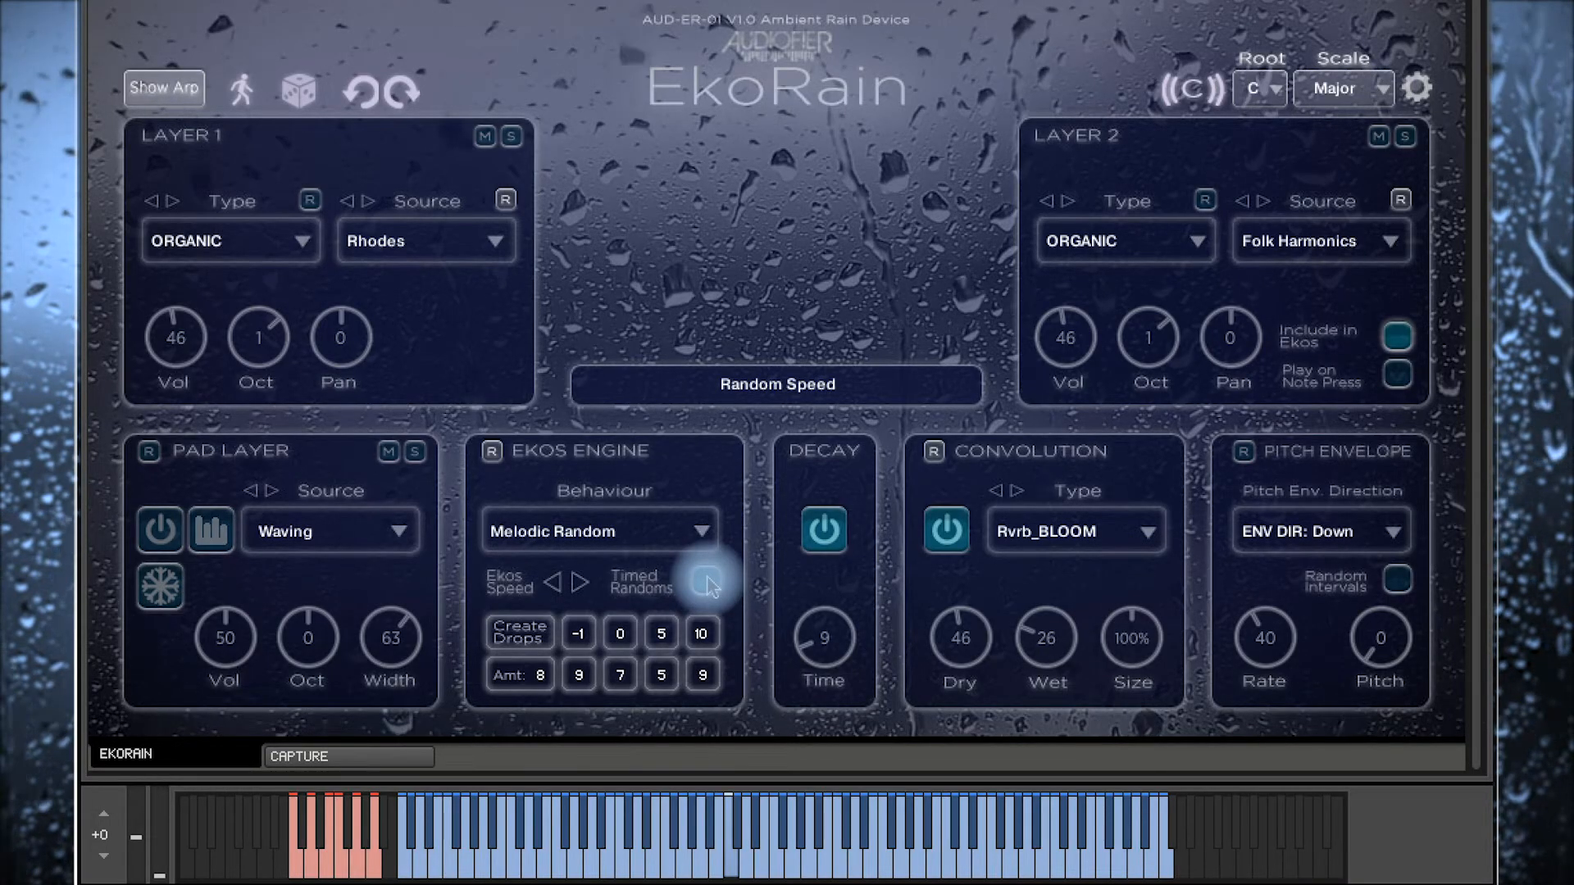
{"action": "left_click", "coordinate": [707, 582]}
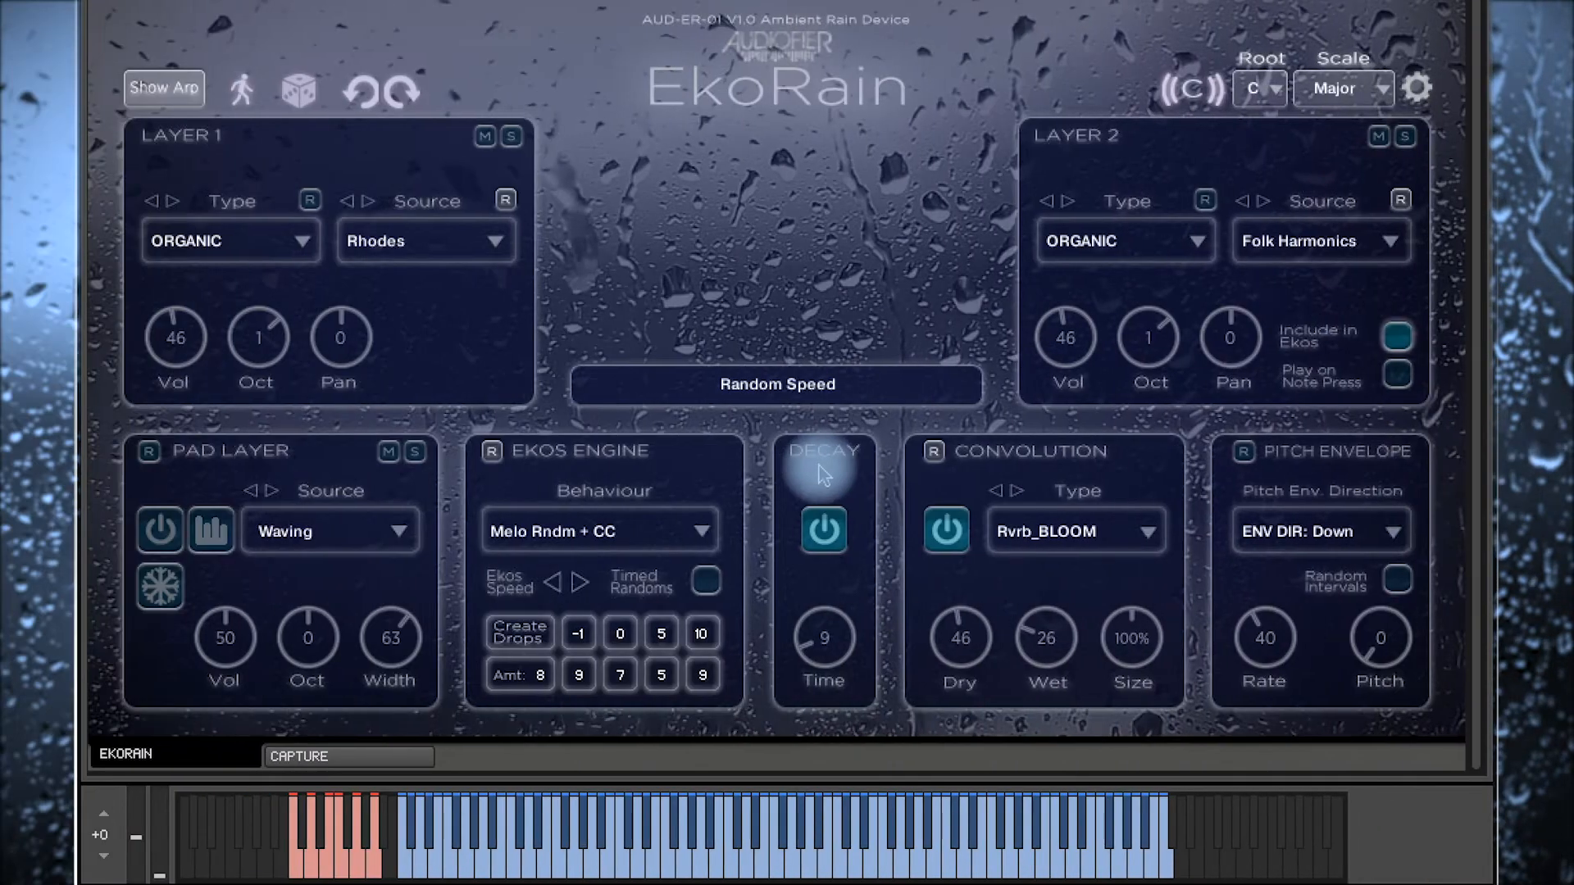
Step: Switch Decay off and on again and try different decay times, finishing with the time at 9
{"action": "left_click", "coordinate": [827, 534]}
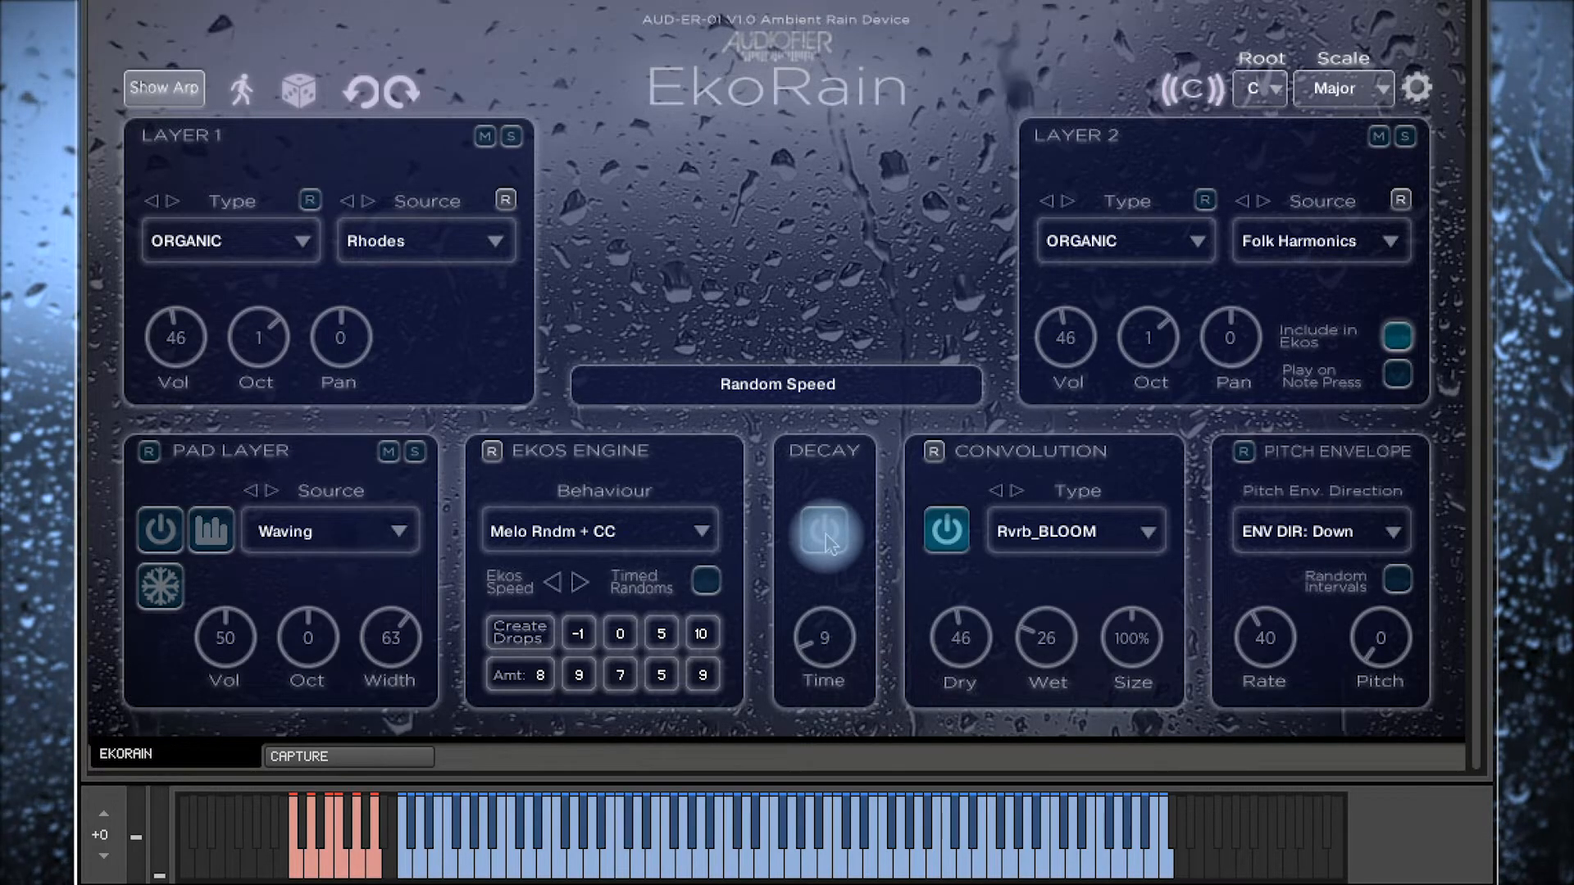
{"action": "left_click", "coordinate": [826, 534]}
{"action": "mouse_move", "coordinate": [817, 643]}
{"action": "left_mouse_down"}
{"action": "mouse_move", "coordinate": [814, 689]}
{"action": "mouse_move", "coordinate": [836, 647]}
{"action": "mouse_move", "coordinate": [818, 648]}
{"action": "mouse_move", "coordinate": [813, 673]}
{"action": "left_mouse_up"}
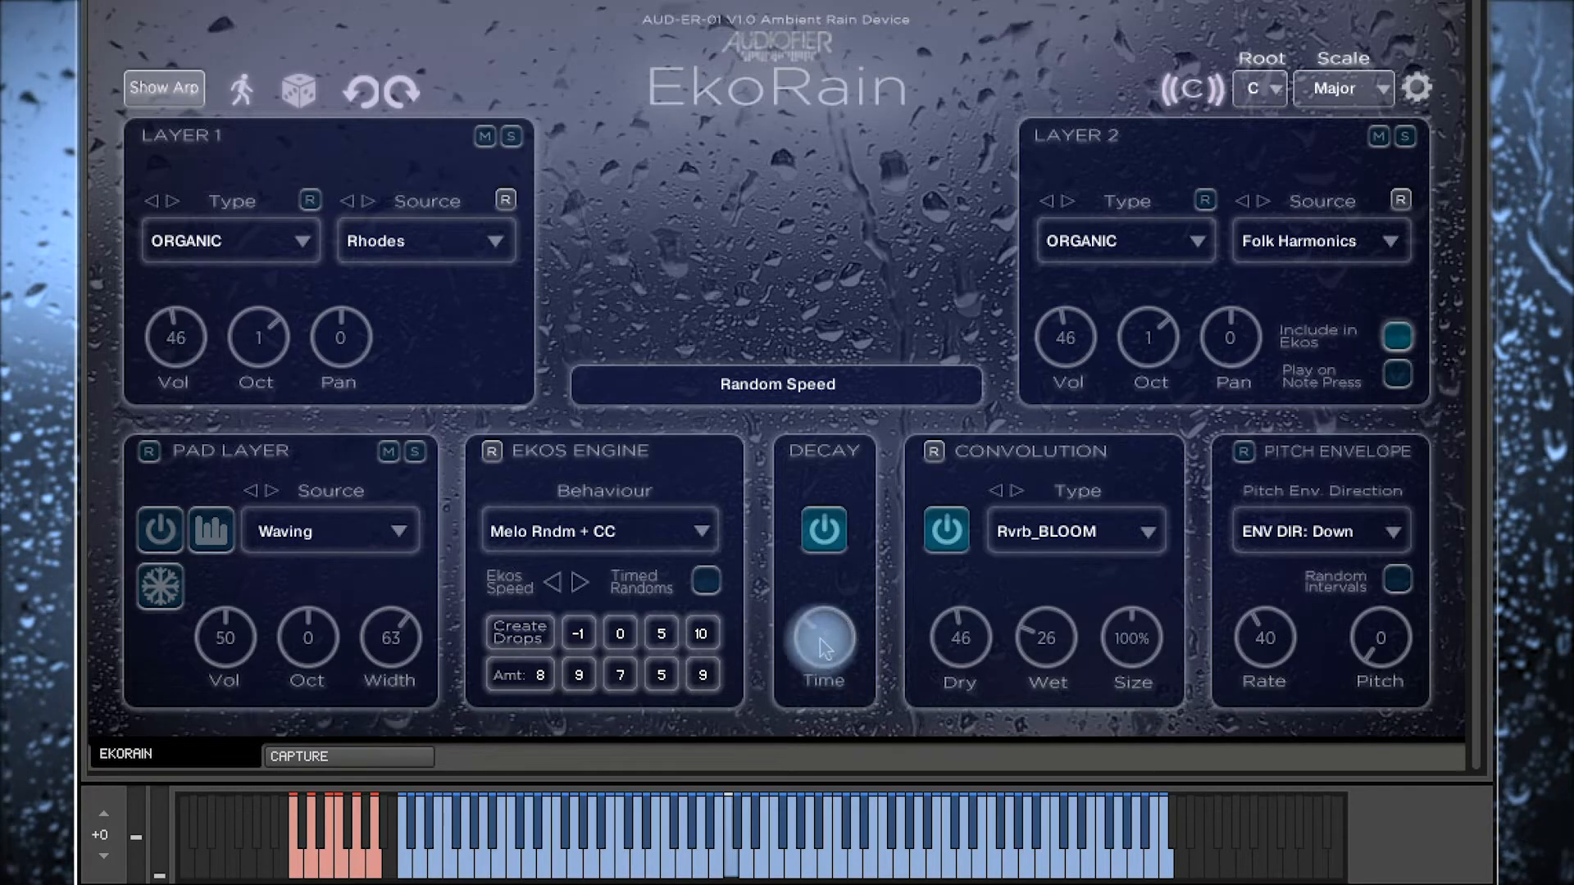
{"action": "left_click_drag", "start_coordinate": [824, 648], "coordinate": [867, 539]}
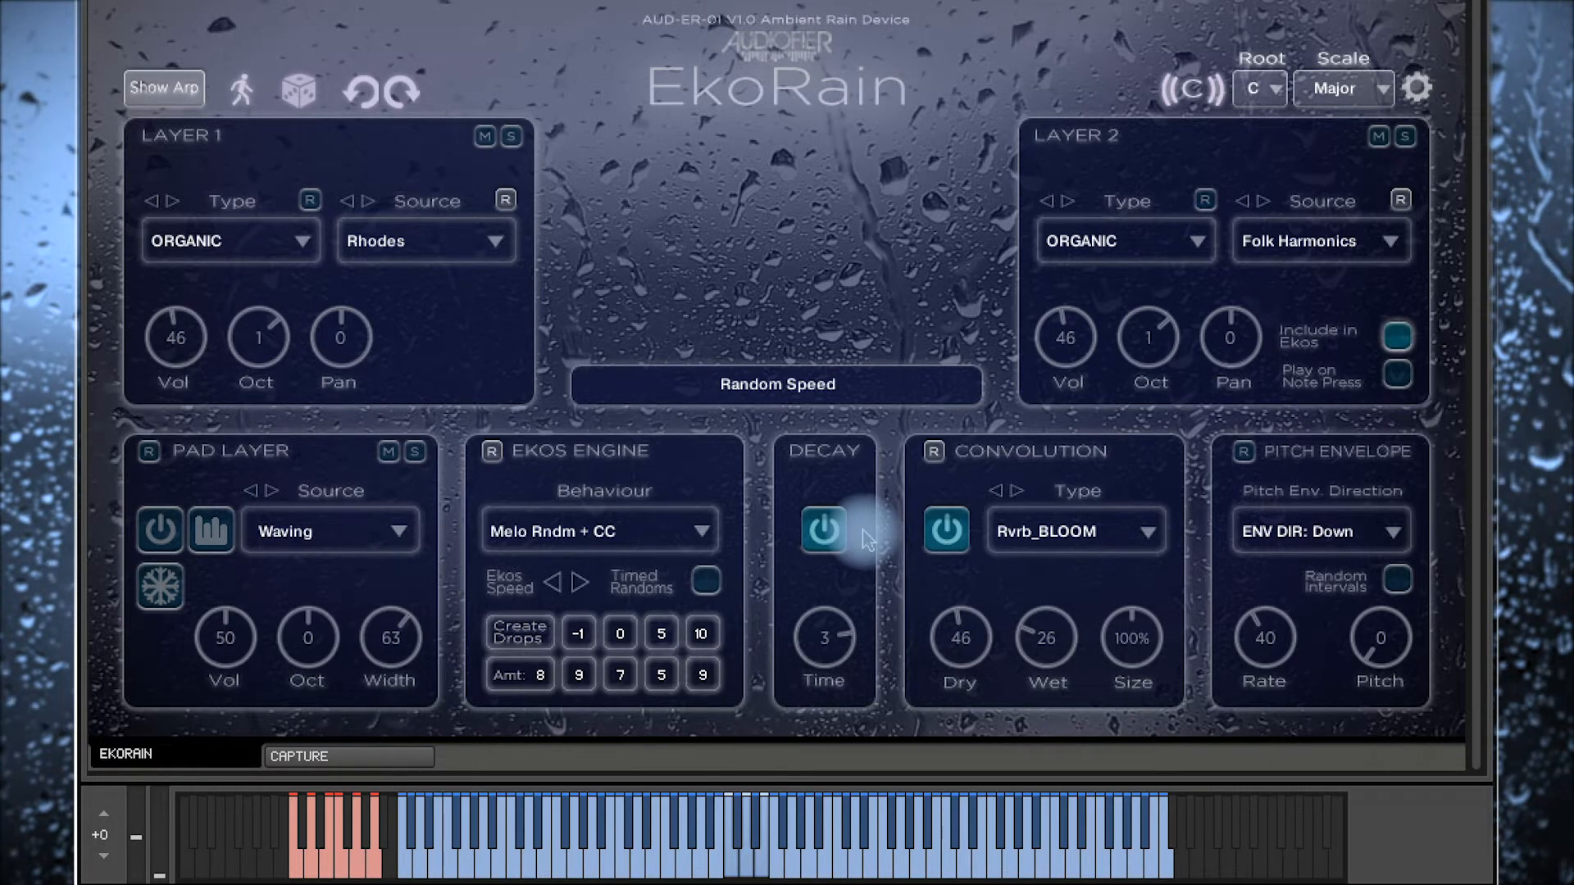
{"action": "left_click_drag", "start_coordinate": [831, 666], "coordinate": [827, 650]}
{"action": "mouse_move", "coordinate": [771, 729]}
{"action": "left_mouse_down"}
{"action": "mouse_move", "coordinate": [751, 773]}
{"action": "mouse_move", "coordinate": [762, 736]}
{"action": "left_mouse_up"}
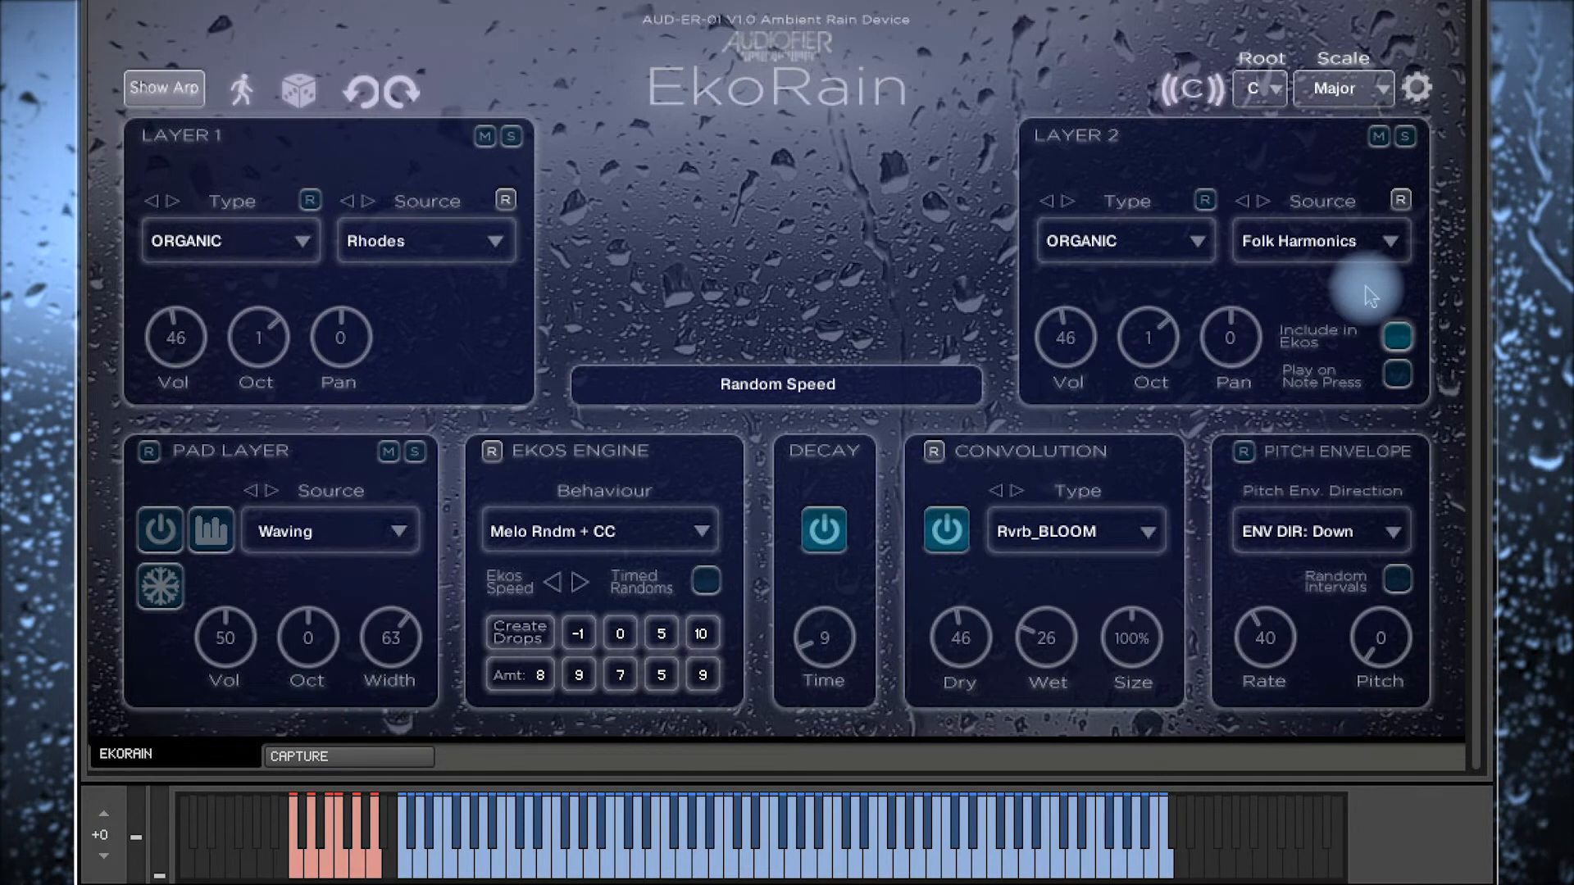
Step: Exclude Layer 2 from the Ekos and include it again
{"action": "left_click", "coordinate": [1397, 337]}
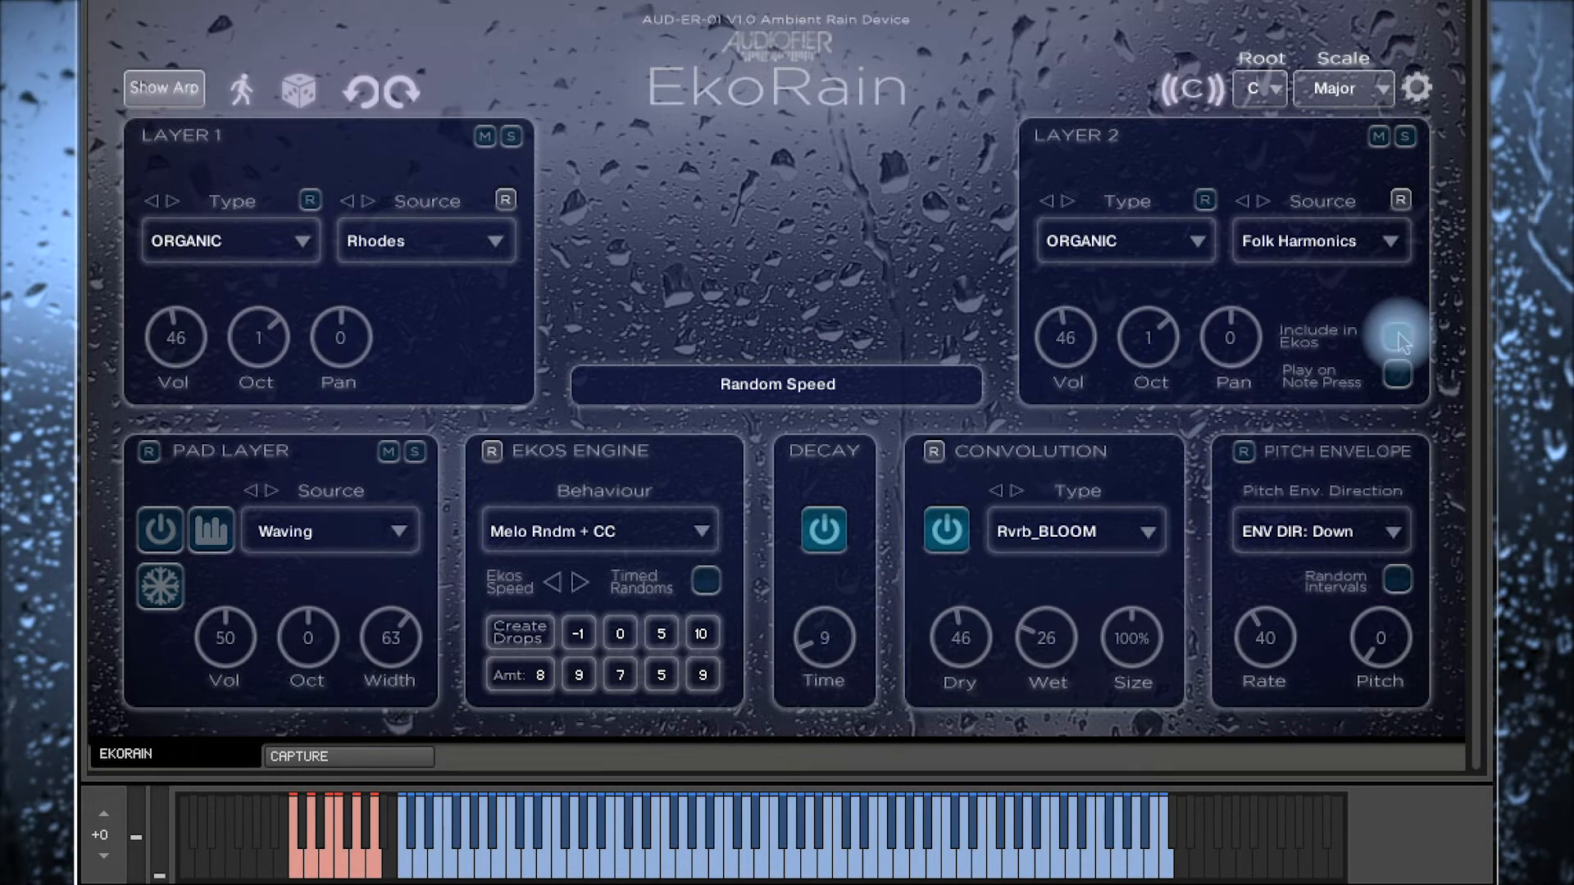
{"action": "left_click", "coordinate": [1398, 336]}
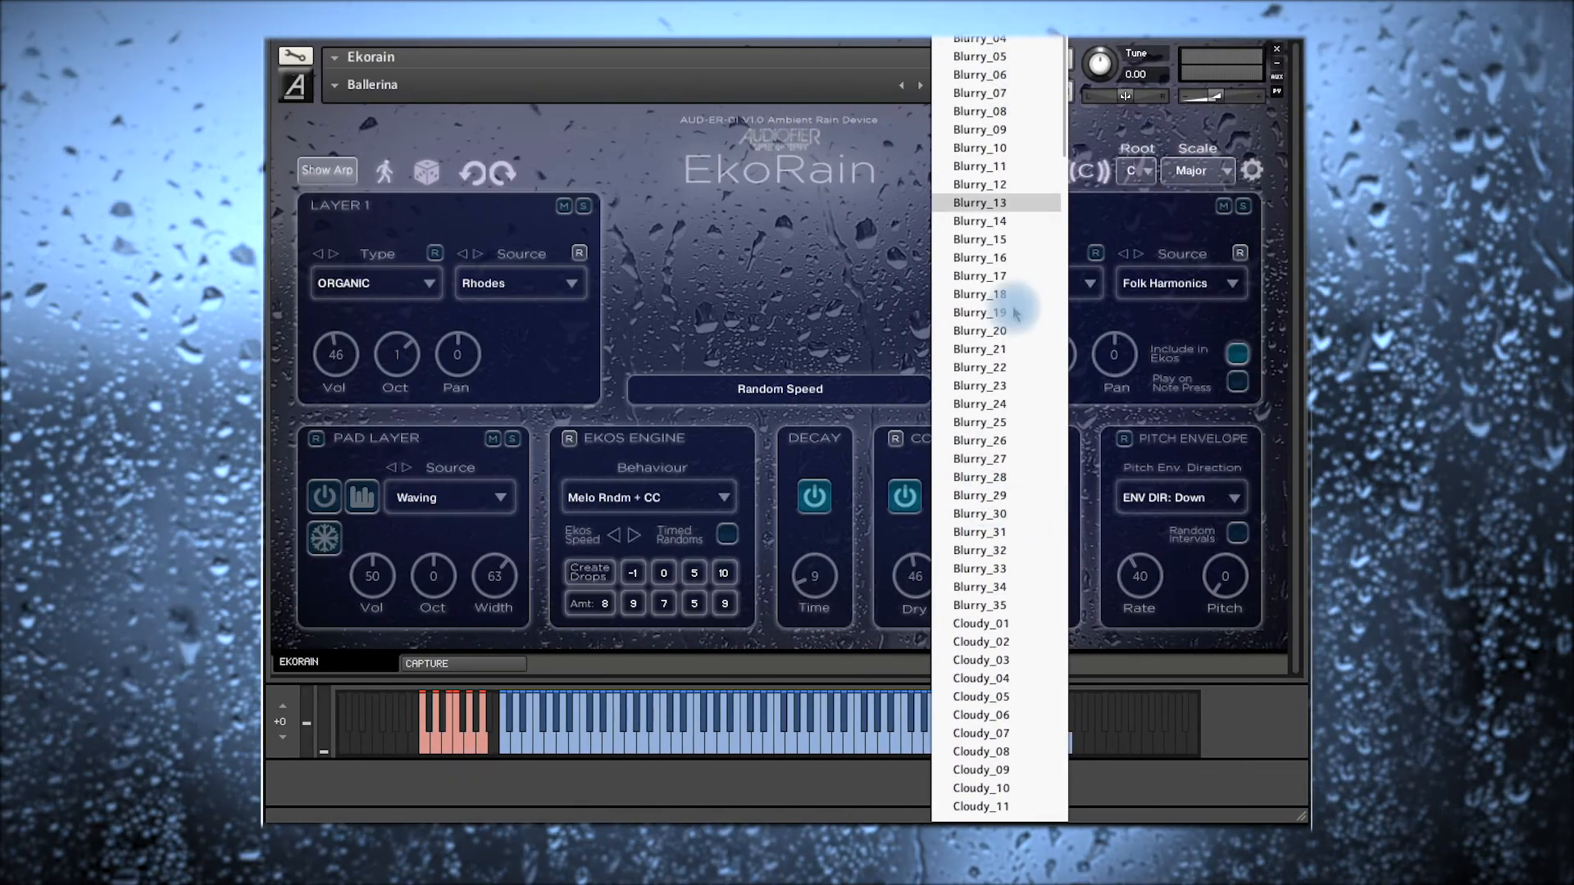
Step: Load the Blurry_23 impulse response in the Convolution section and set its wet level to about 50
{"action": "scroll", "coordinate": [1016, 611], "scroll_direction": "down", "scroll_amount": 18}
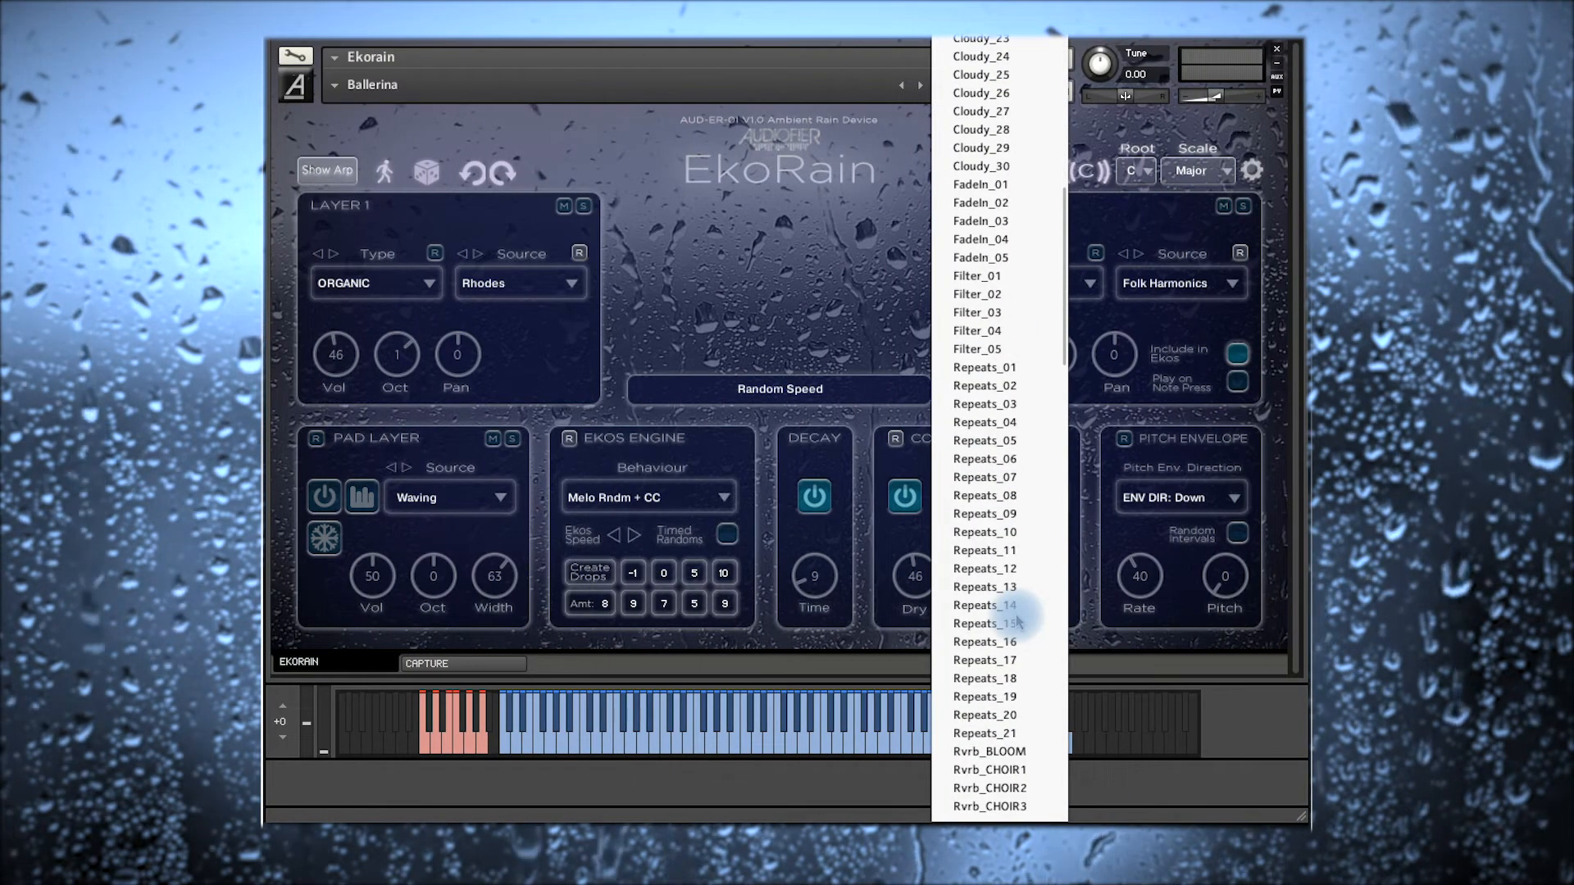
{"action": "scroll", "coordinate": [1016, 621], "scroll_direction": "down", "scroll_amount": 2}
{"action": "scroll", "coordinate": [1019, 620], "scroll_direction": "up", "scroll_amount": 8}
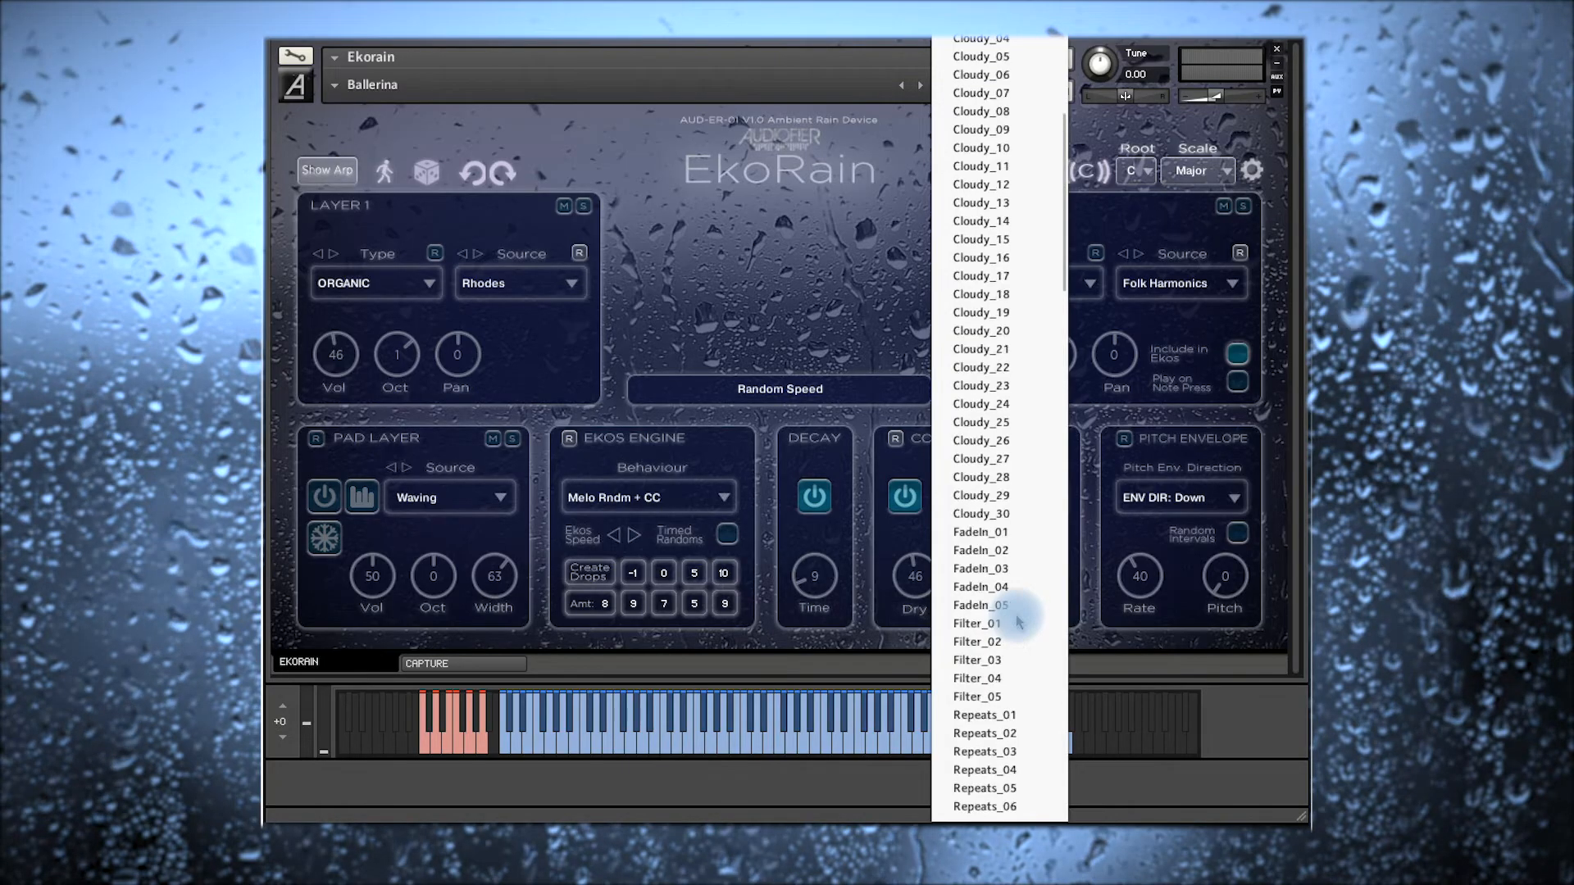
{"action": "scroll", "coordinate": [1021, 621], "scroll_direction": "down", "scroll_amount": 20}
{"action": "left_click", "coordinate": [992, 394]}
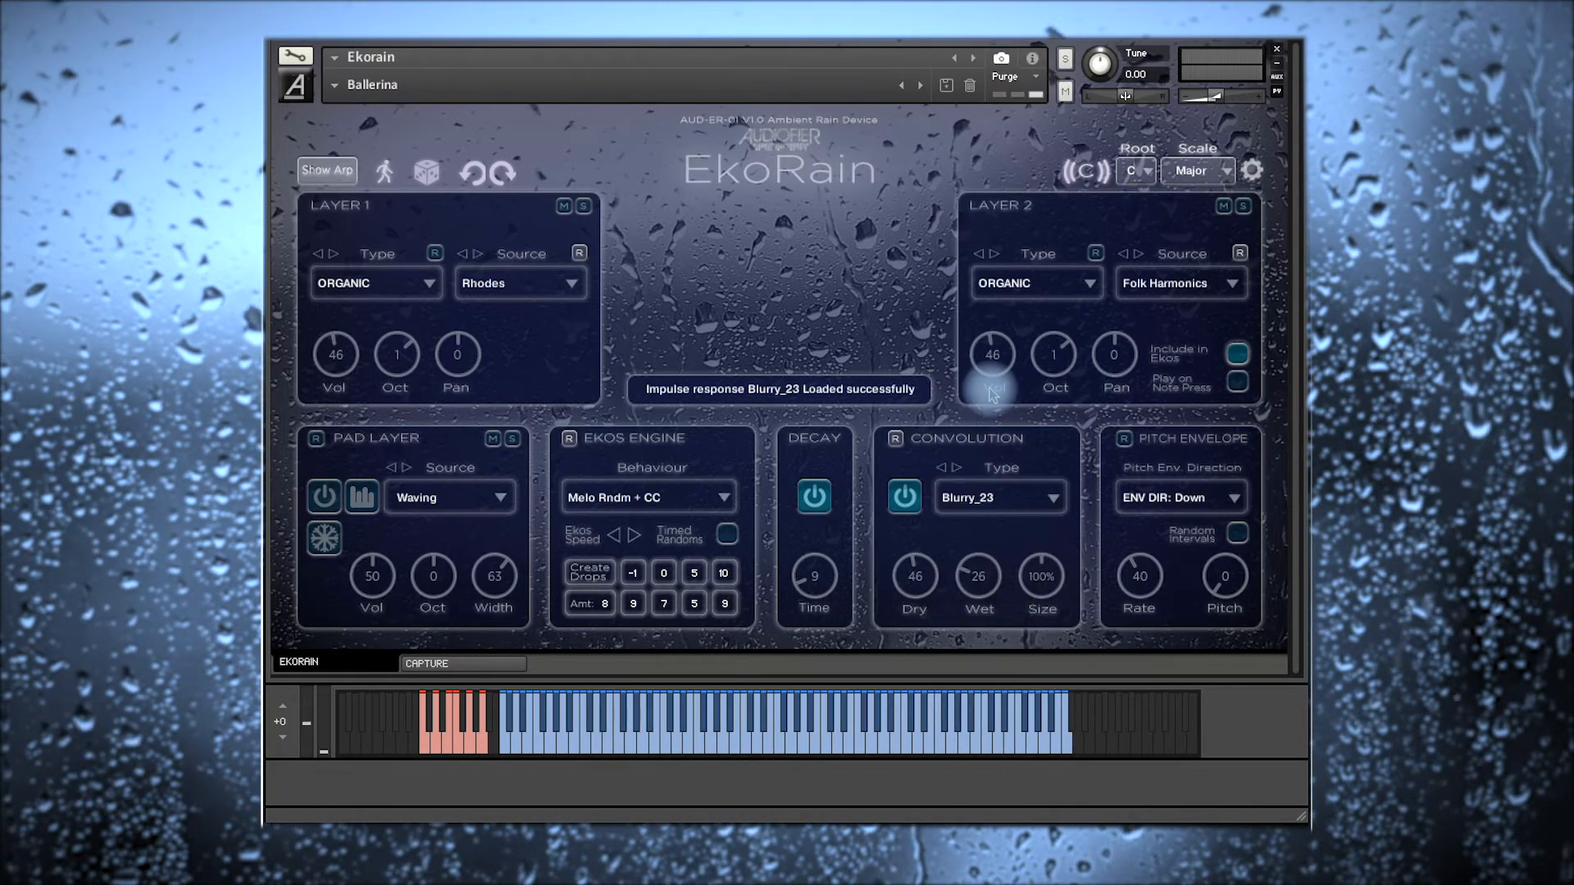
{"action": "left_click_drag", "start_coordinate": [978, 577], "coordinate": [983, 563]}
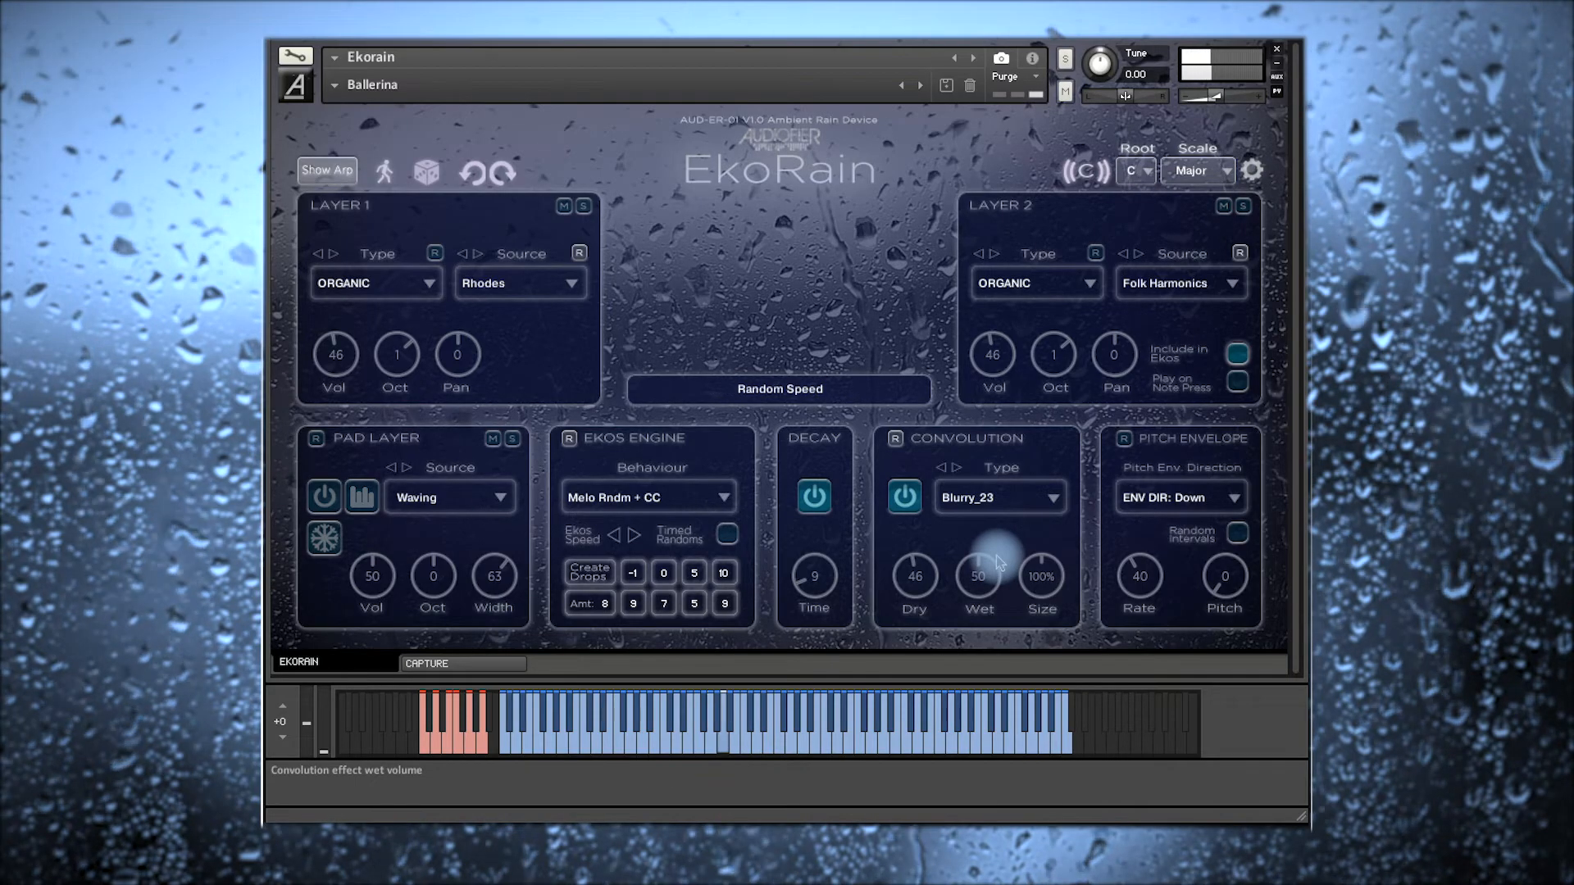
Step: Load the Rhythmic_16 impulse response in the Convolution section and set its wet level to 56
{"action": "left_click", "coordinate": [983, 502]}
{"action": "scroll", "coordinate": [987, 573], "scroll_direction": "down", "scroll_amount": 15}
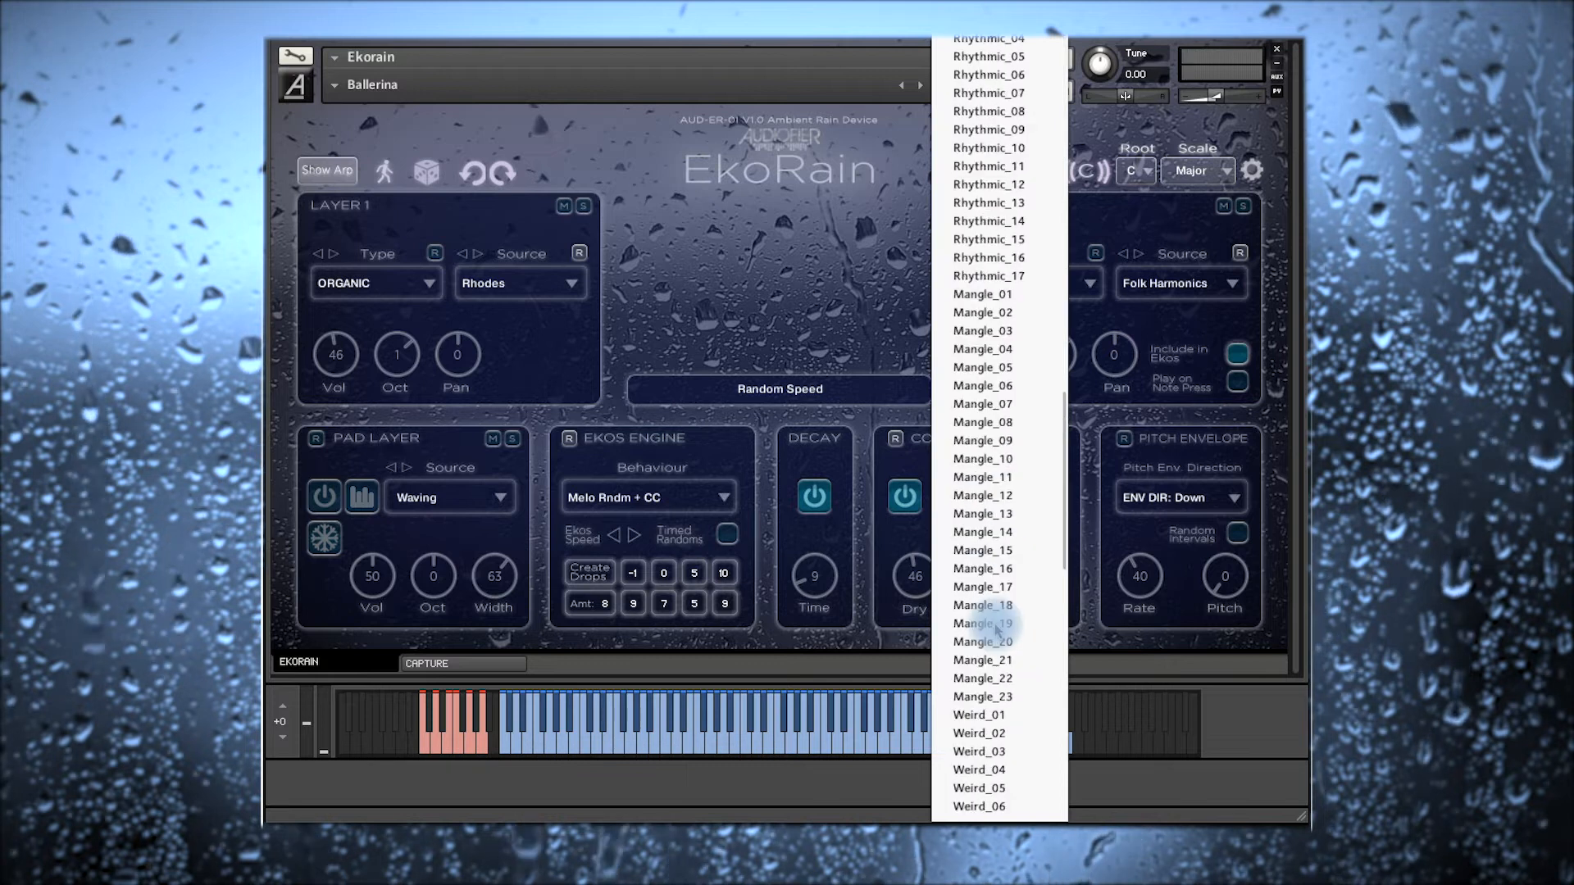
{"action": "left_click", "coordinate": [990, 257]}
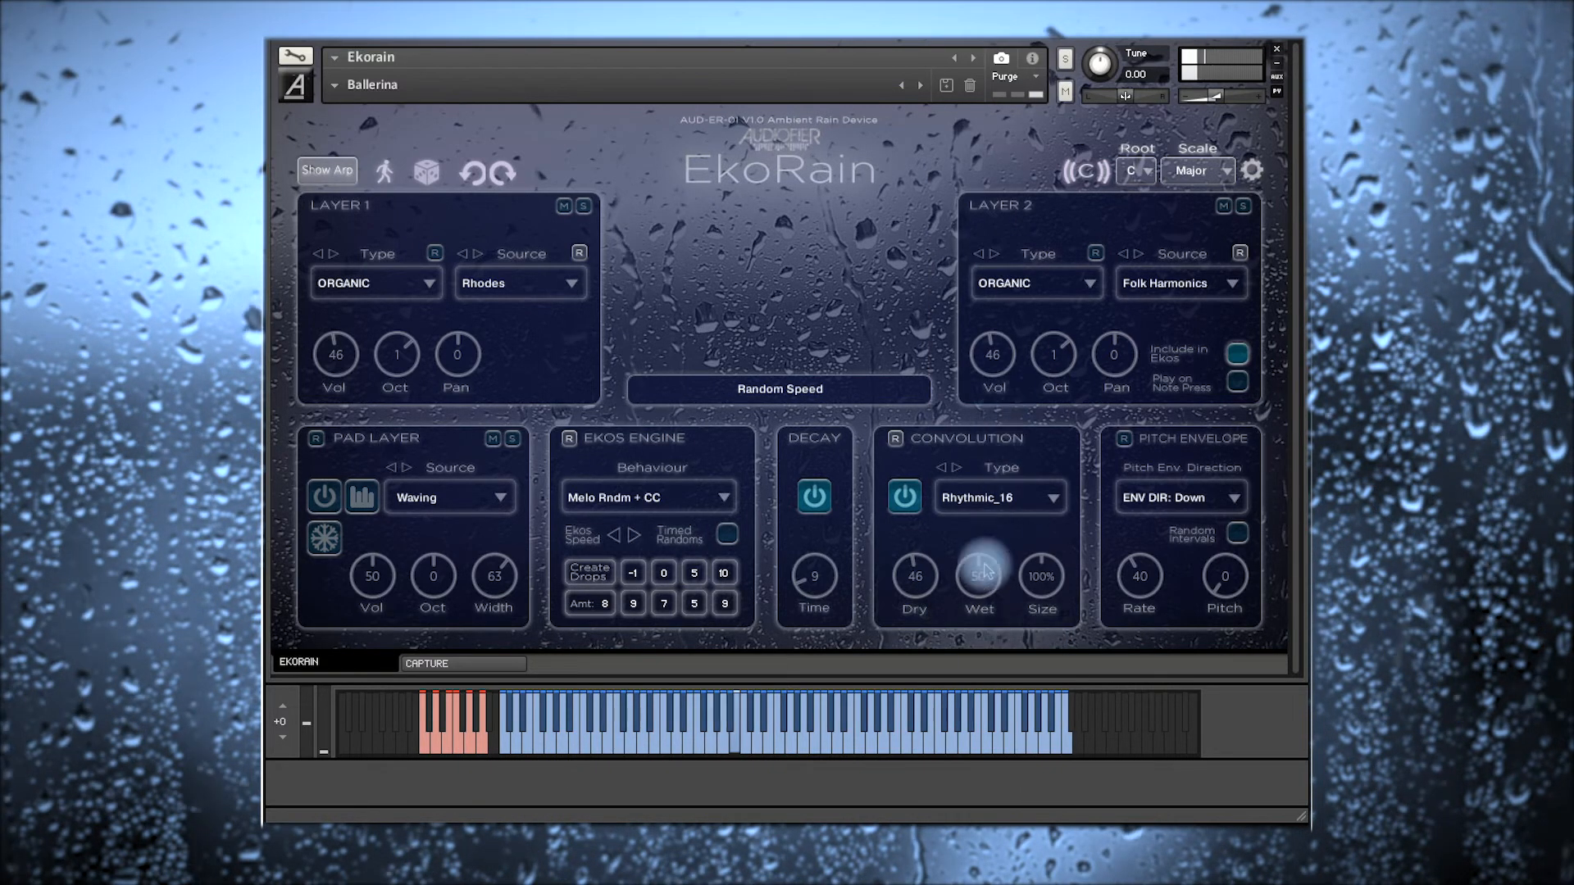
{"action": "left_click_drag", "start_coordinate": [986, 587], "coordinate": [986, 583]}
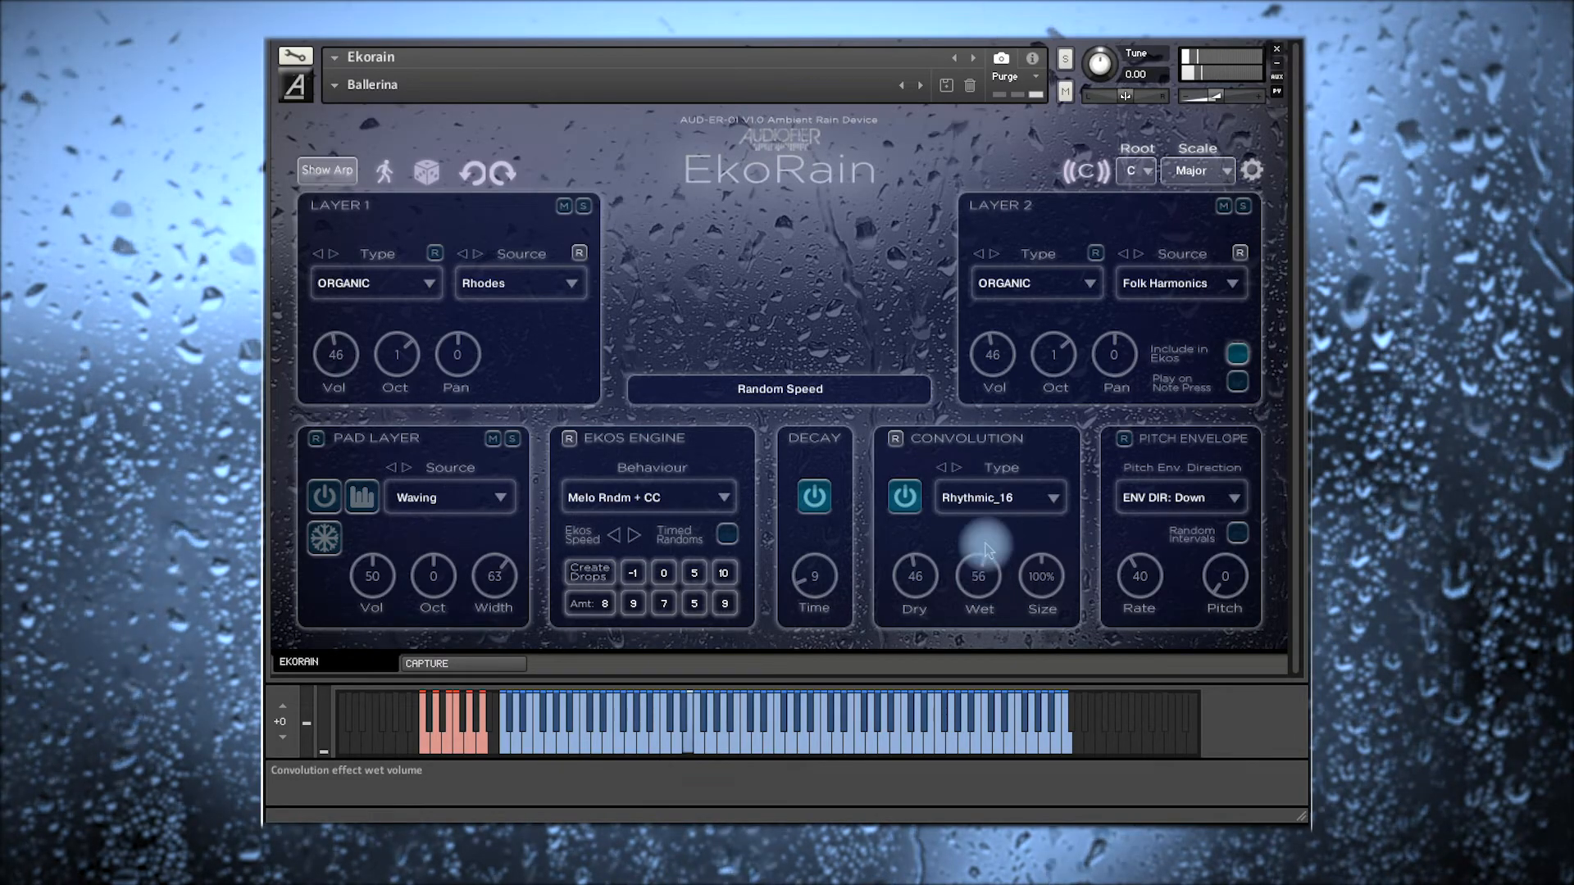
Step: Change the convolution type to the Rvrb_SHIMMER impulse response
{"action": "left_click", "coordinate": [985, 495]}
{"action": "scroll", "coordinate": [980, 624], "scroll_direction": "down", "scroll_amount": 20}
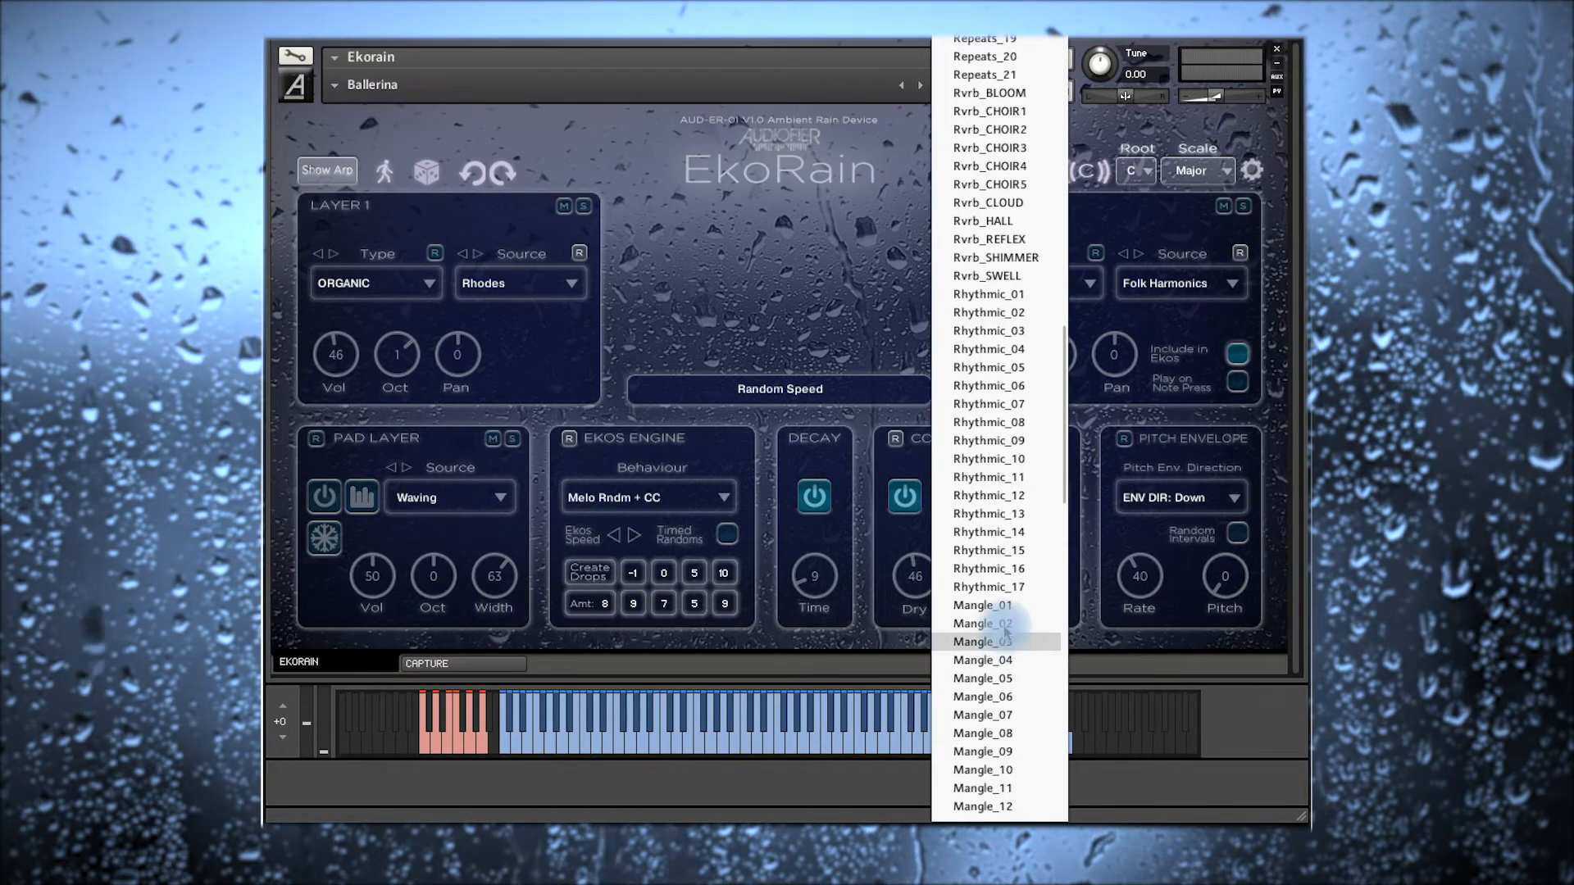
{"action": "left_click", "coordinate": [1005, 257]}
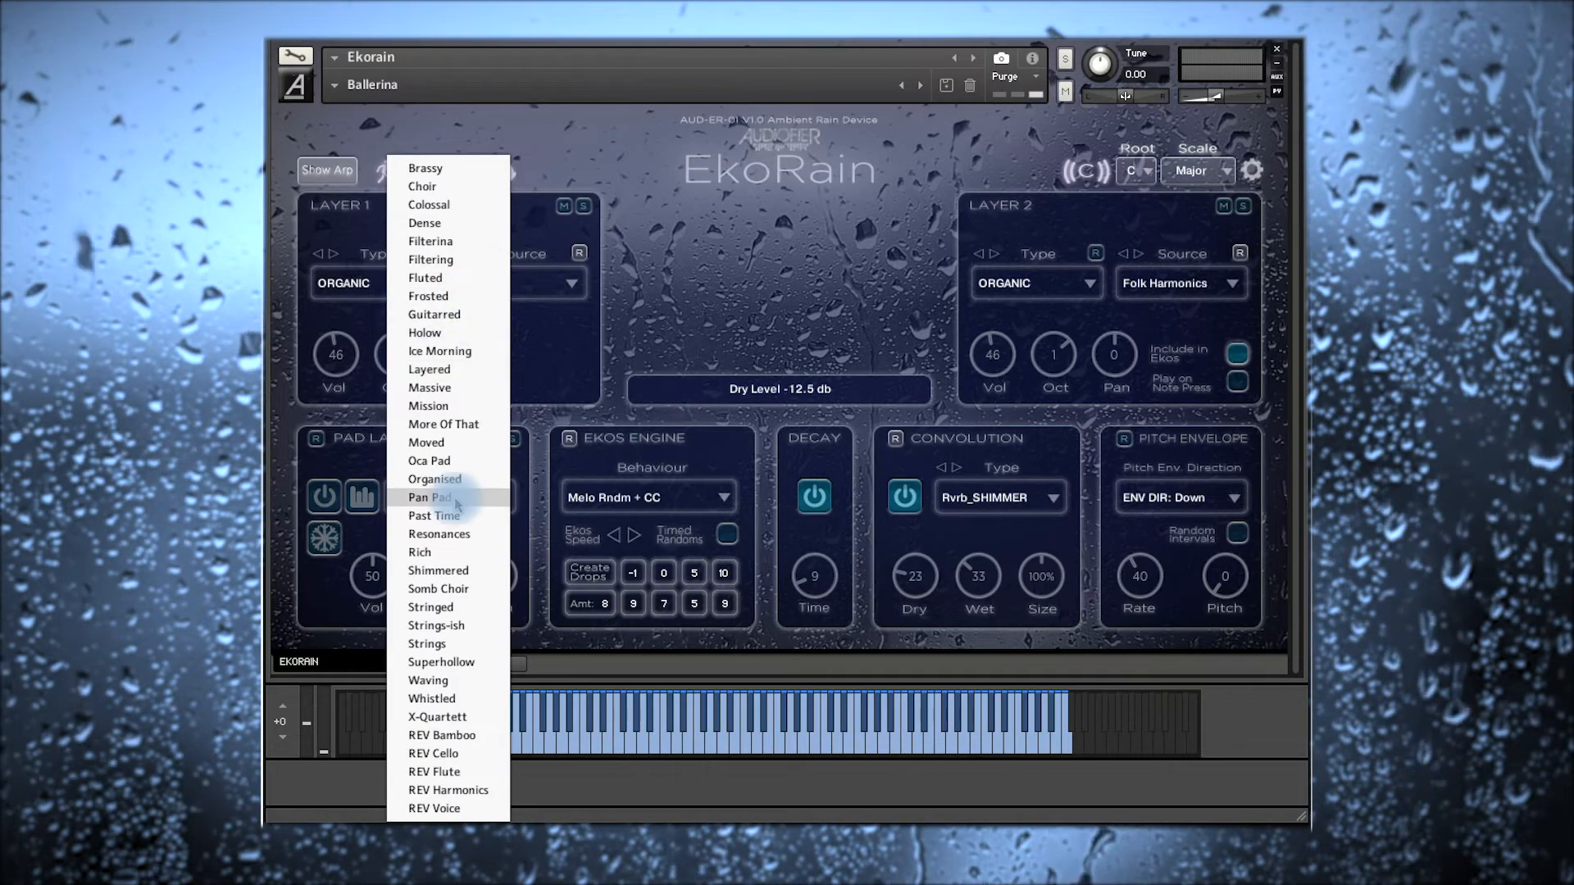
Step: Set the pad layer source to REV Flute and adjust the convolution levels to 36 dry and 23 wet
{"action": "left_click", "coordinate": [434, 771]}
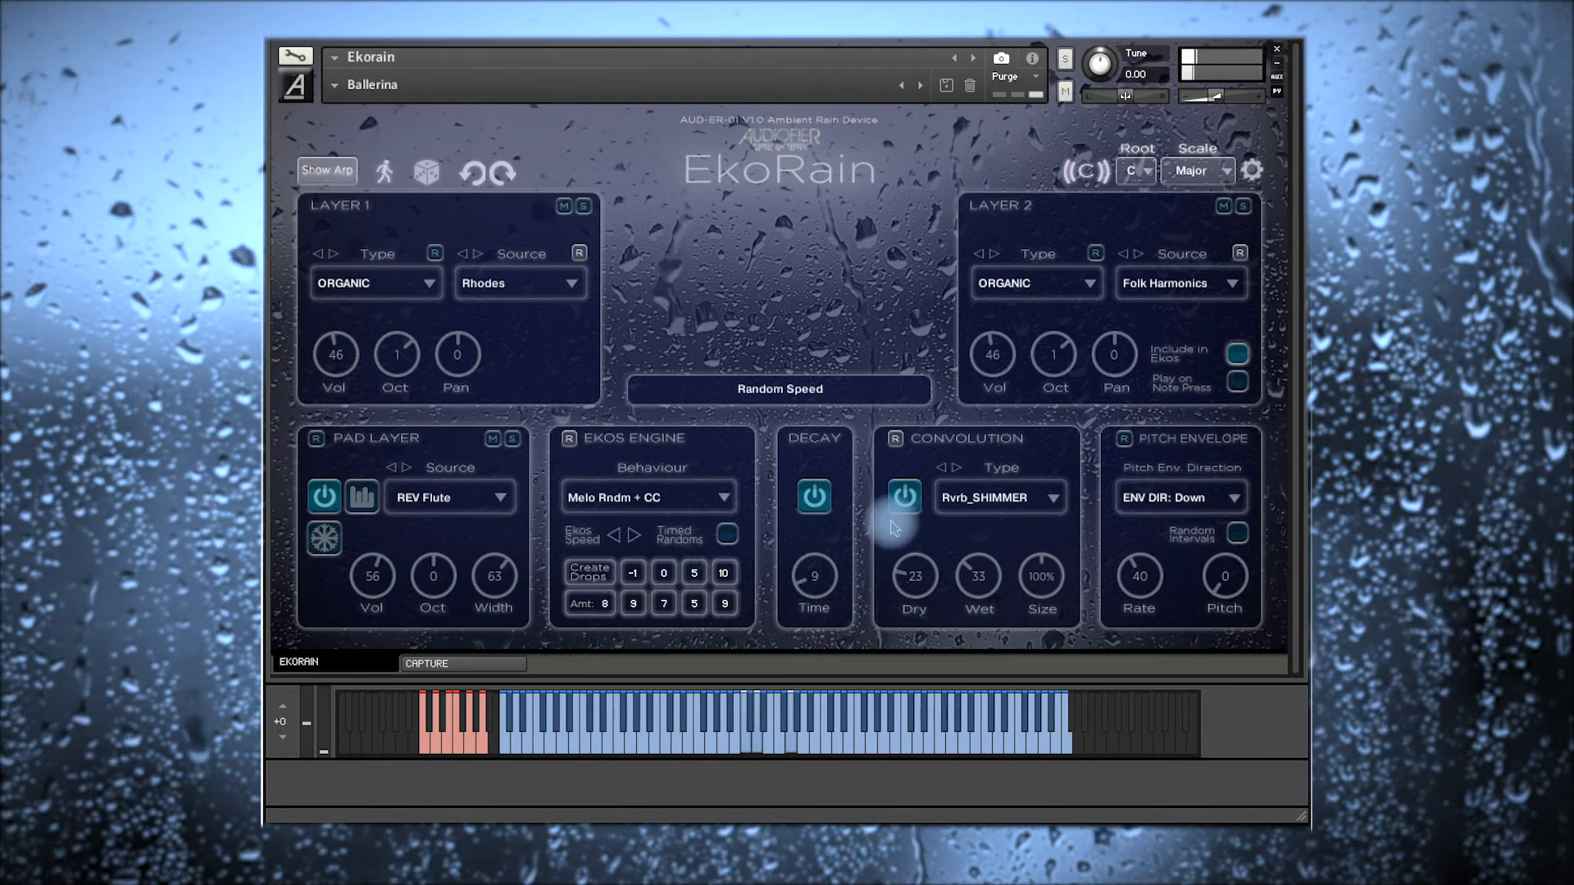
{"action": "left_click_drag", "start_coordinate": [903, 565], "coordinate": [981, 567]}
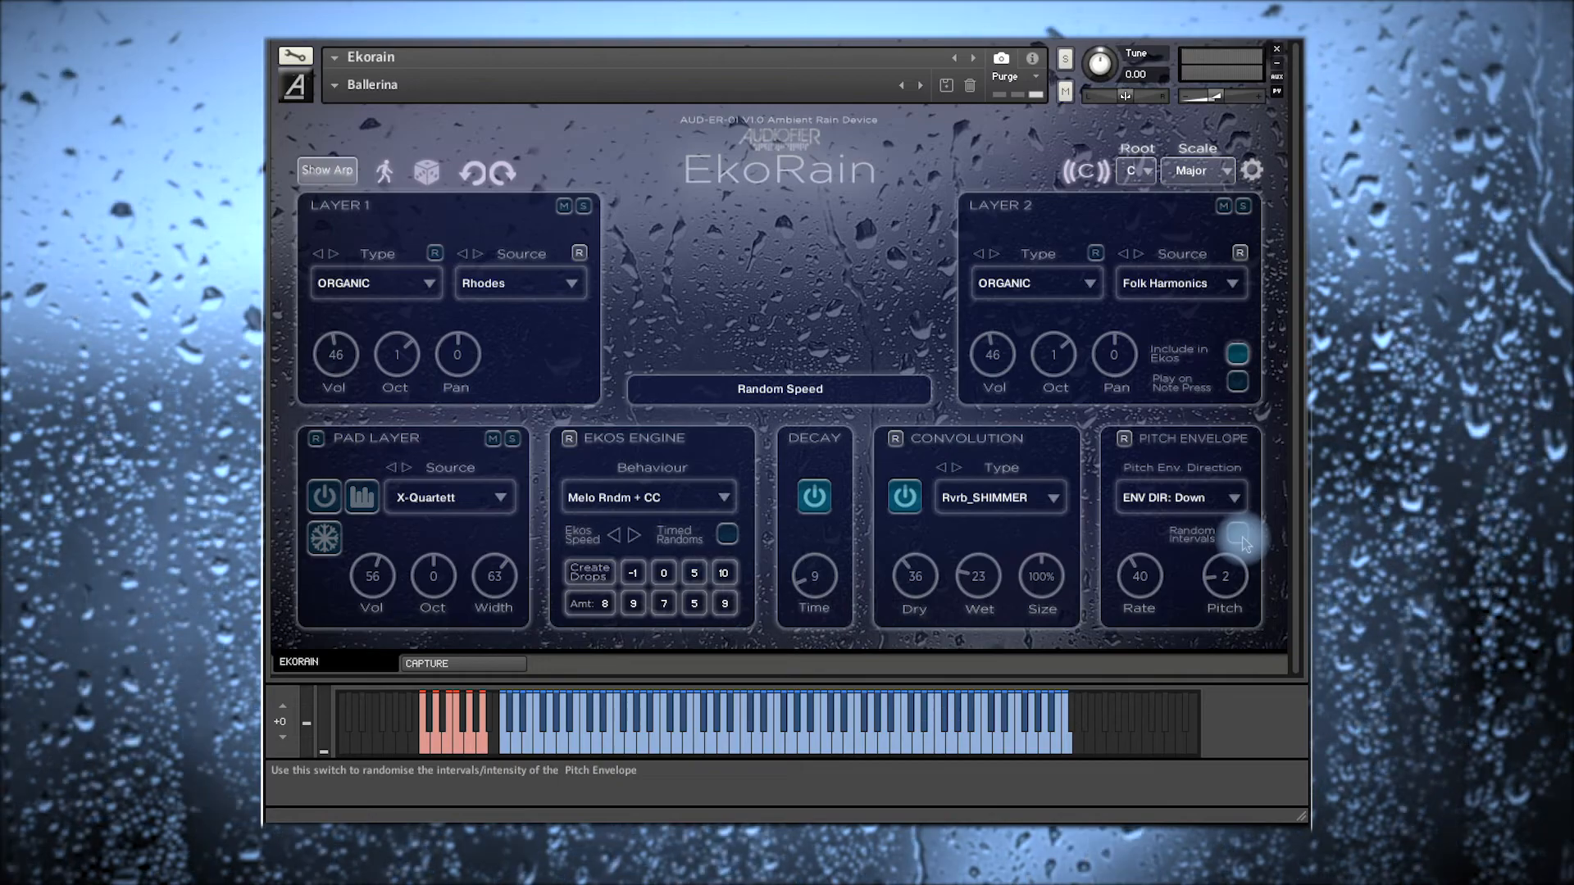
Step: Set the pitch envelope direction to ENV DIR: Random and its pitch amount to 6
{"action": "left_click", "coordinate": [1228, 498]}
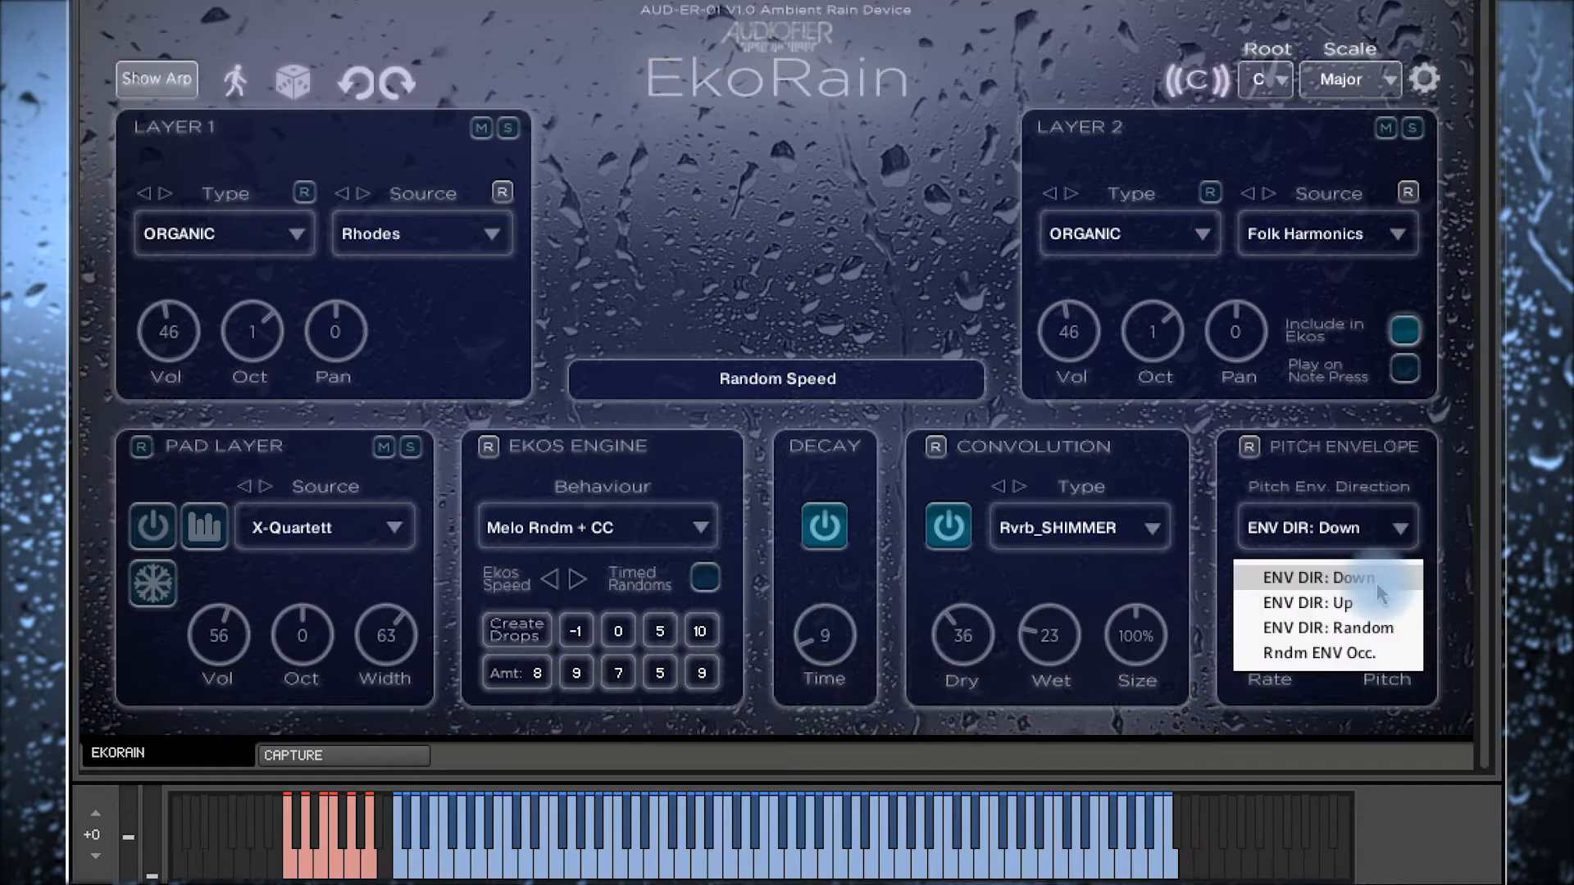
{"action": "left_click", "coordinate": [1378, 628]}
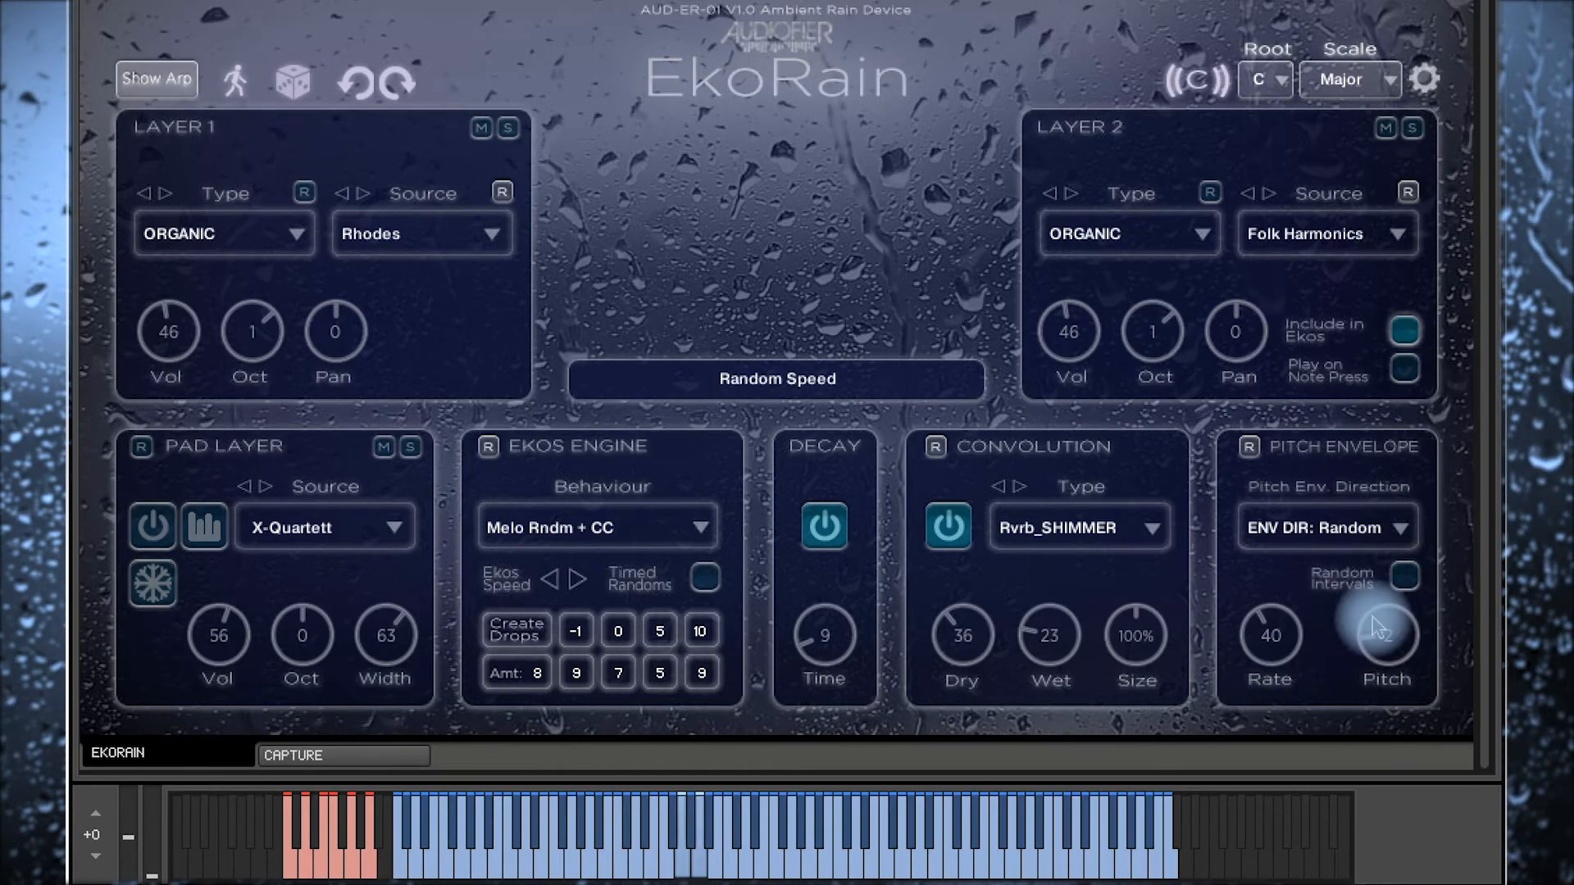
{"action": "left_click_drag", "start_coordinate": [1377, 629], "coordinate": [1386, 581]}
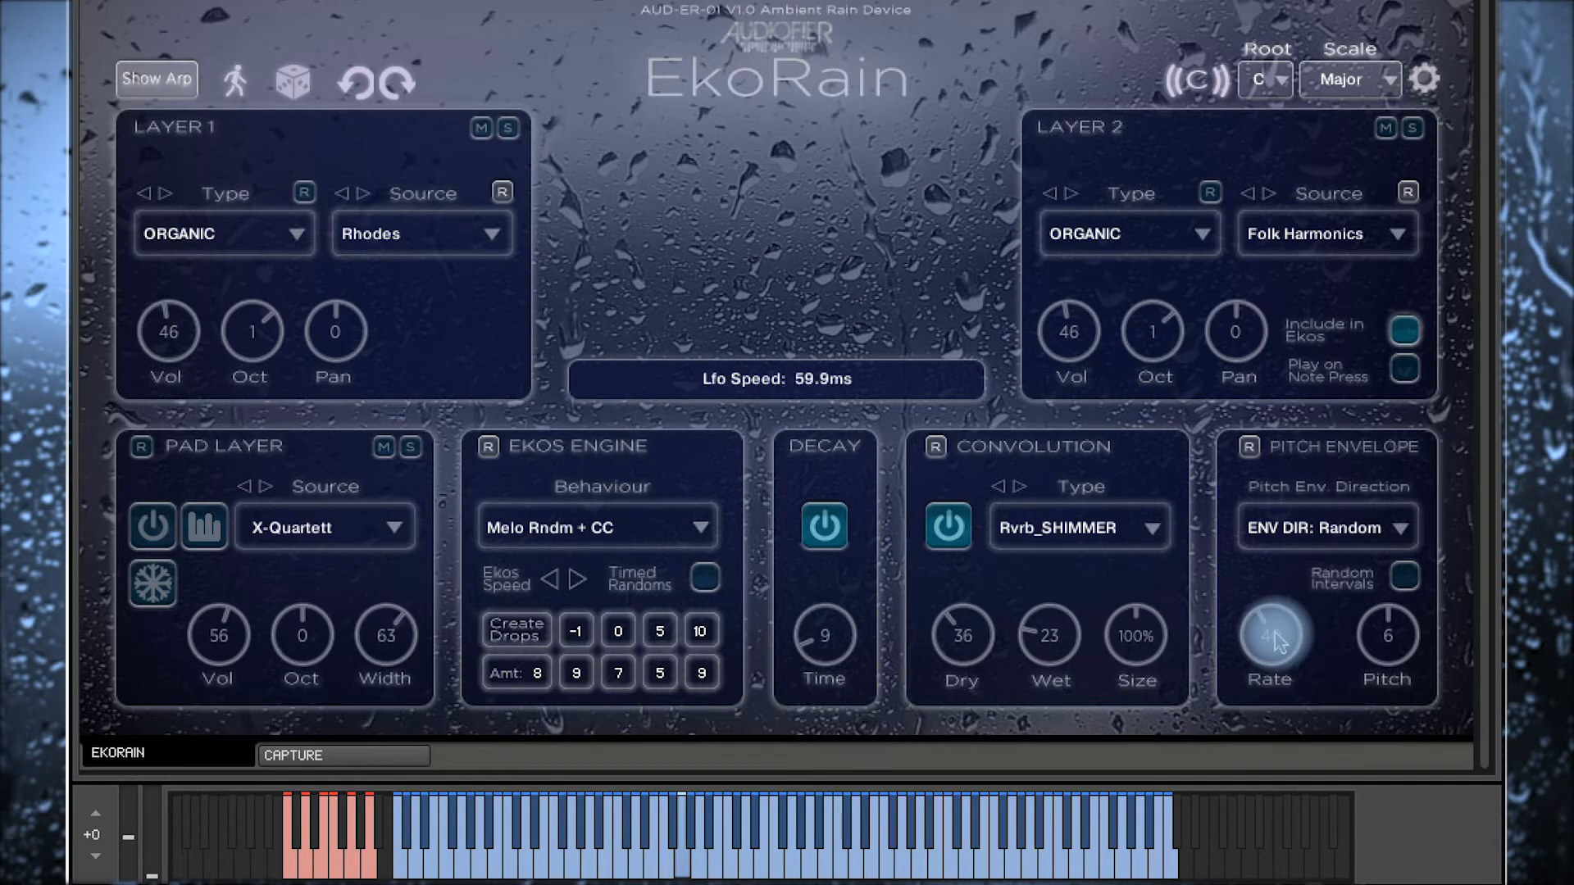
Step: Set the pitch envelope rate to 20 and its direction to Rndm ENV Occ
{"action": "left_click_drag", "start_coordinate": [1276, 642], "coordinate": [1306, 566]}
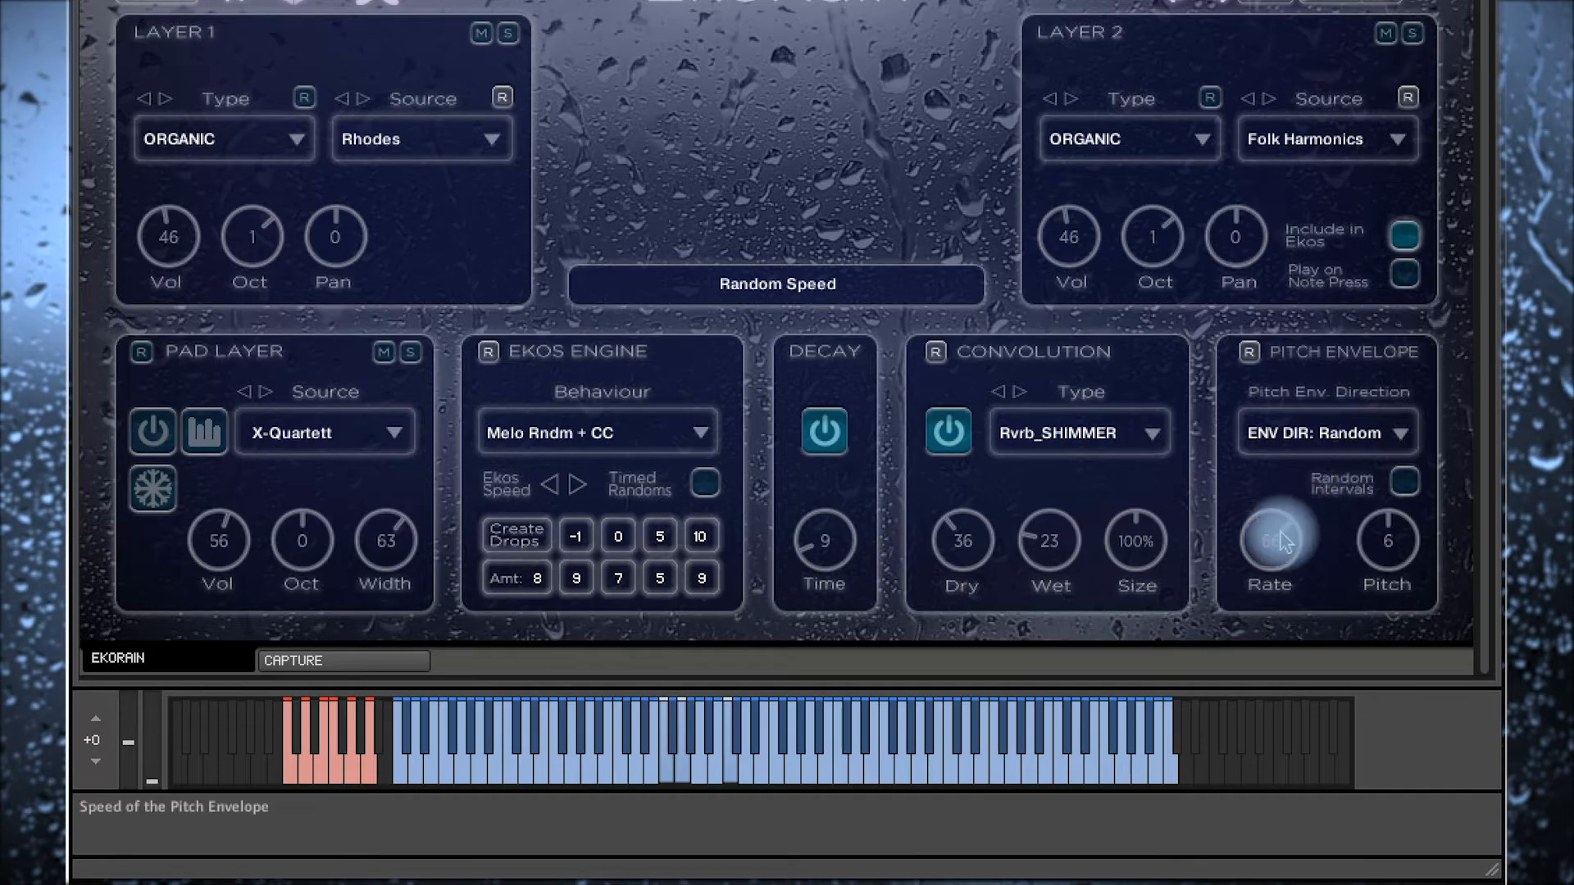
{"action": "left_click_drag", "start_coordinate": [1264, 622], "coordinate": [1254, 679]}
{"action": "left_click_drag", "start_coordinate": [1254, 585], "coordinate": [1248, 606]}
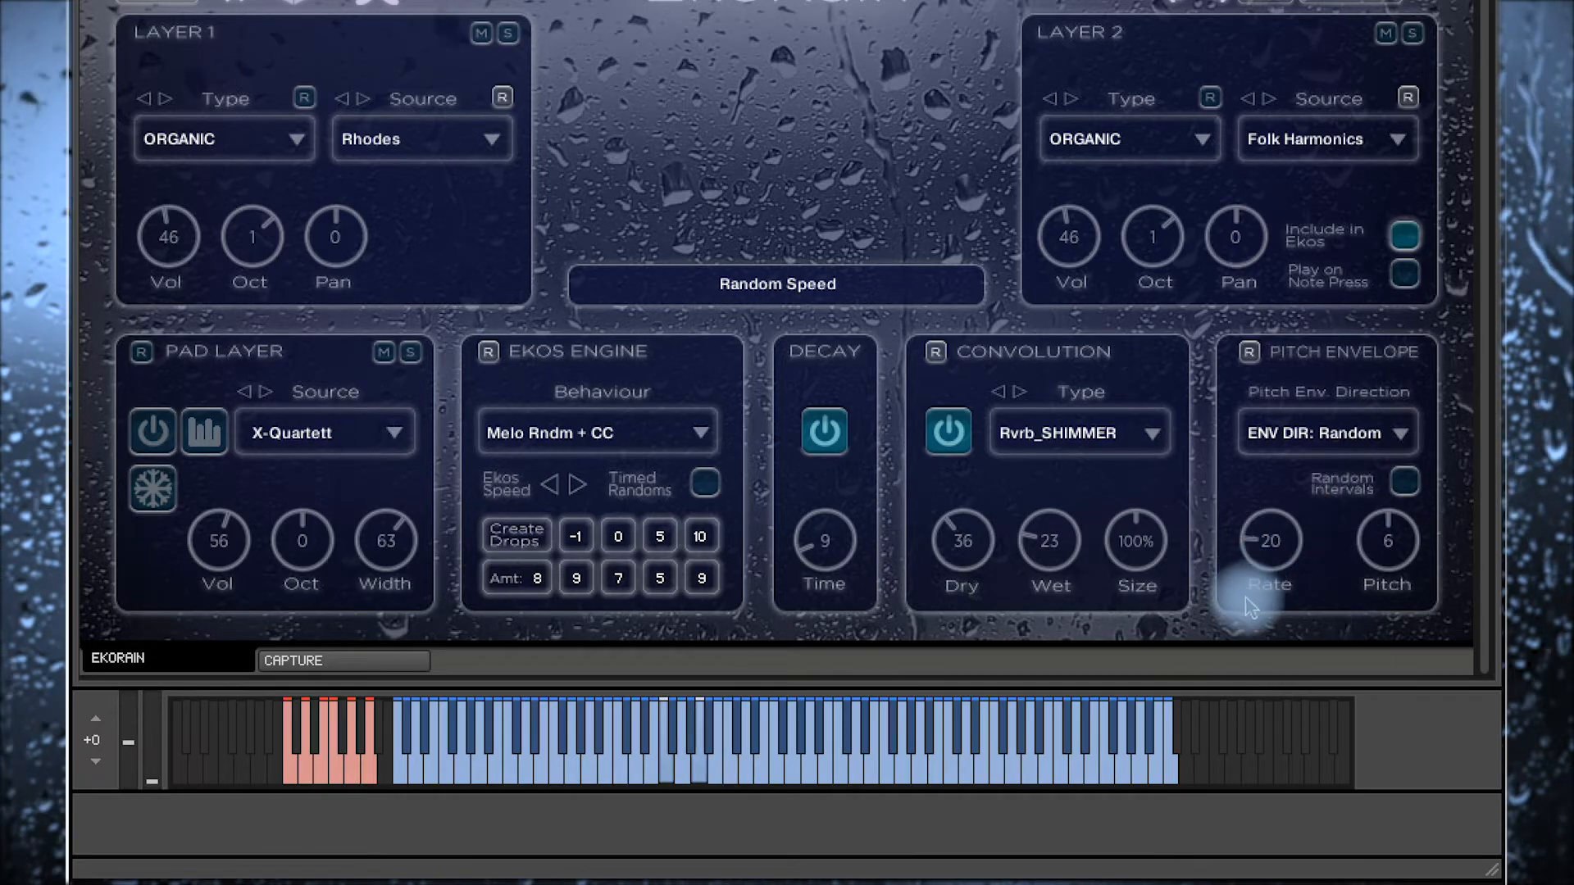
{"action": "left_click", "coordinate": [1319, 433]}
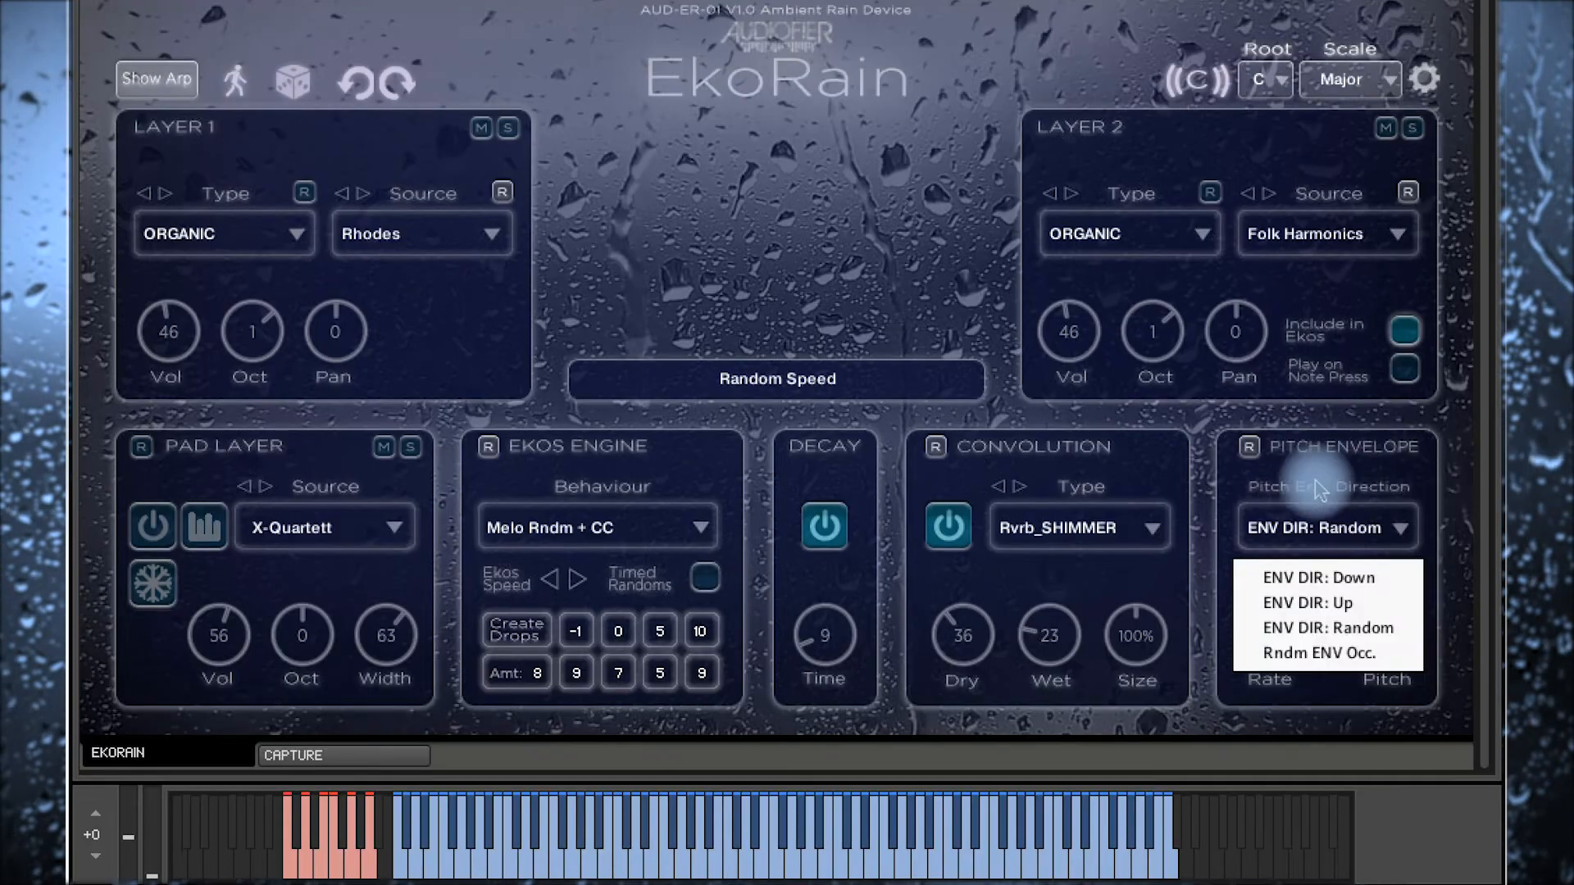
{"action": "left_click", "coordinate": [1298, 655]}
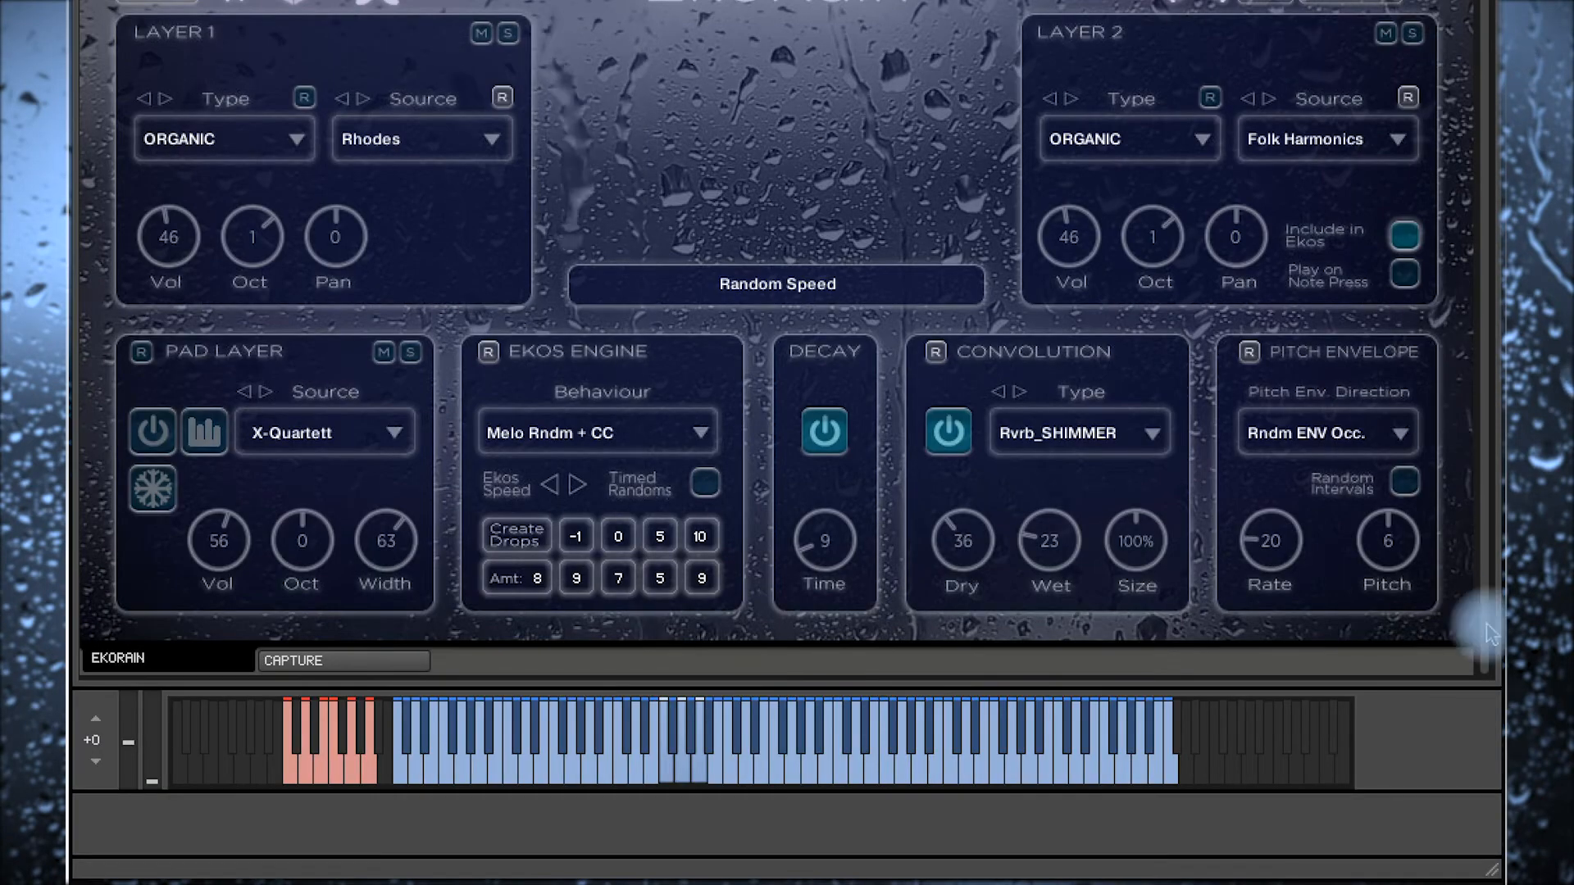
Step: Set the pitch envelope rate to 33, keep the Rndm ENV Occ. direction, and lower the pitch amount to 0
{"action": "left_click_drag", "start_coordinate": [1388, 631], "coordinate": [1332, 655]}
{"action": "mouse_move", "coordinate": [1276, 542]}
{"action": "left_mouse_down"}
{"action": "mouse_move", "coordinate": [1271, 527]}
{"action": "mouse_move", "coordinate": [1297, 529]}
{"action": "left_mouse_up"}
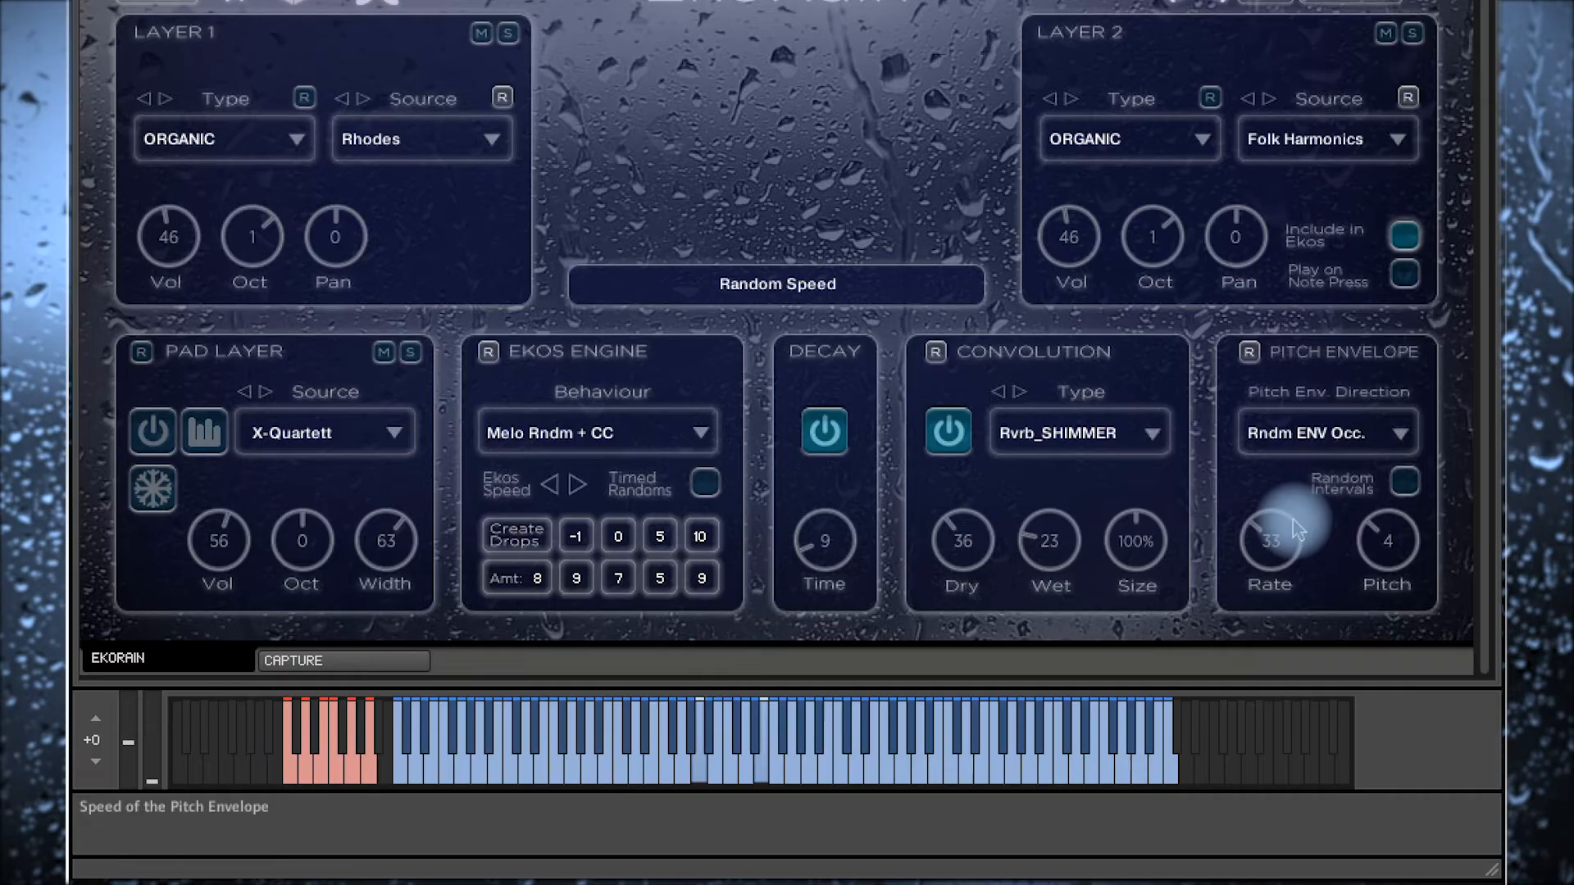
{"action": "left_click", "coordinate": [1324, 433]}
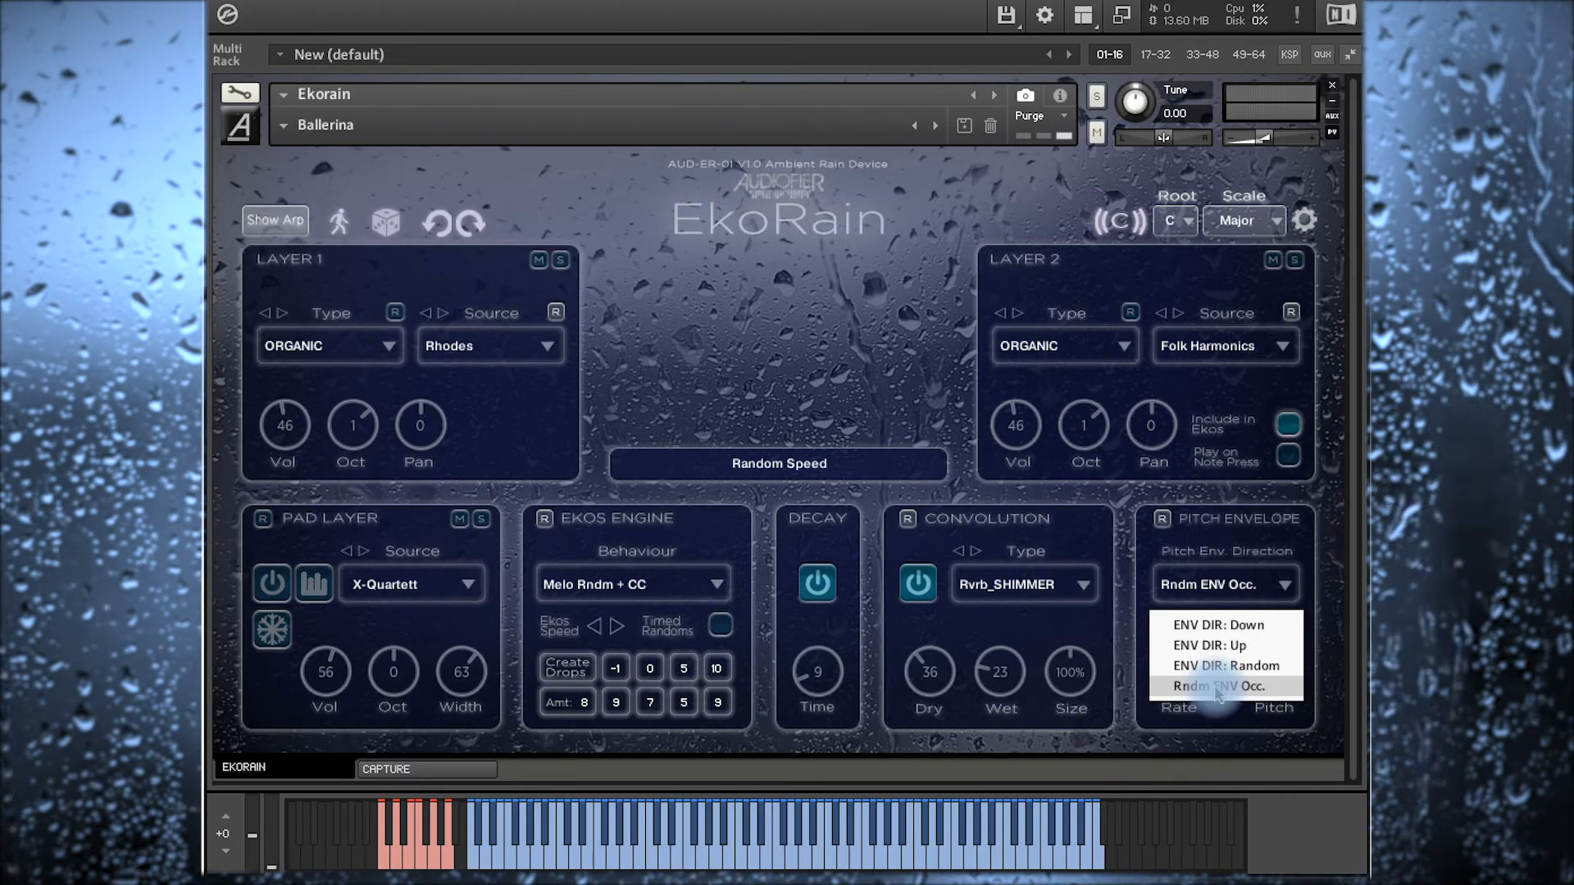
{"action": "left_click", "coordinate": [1218, 688]}
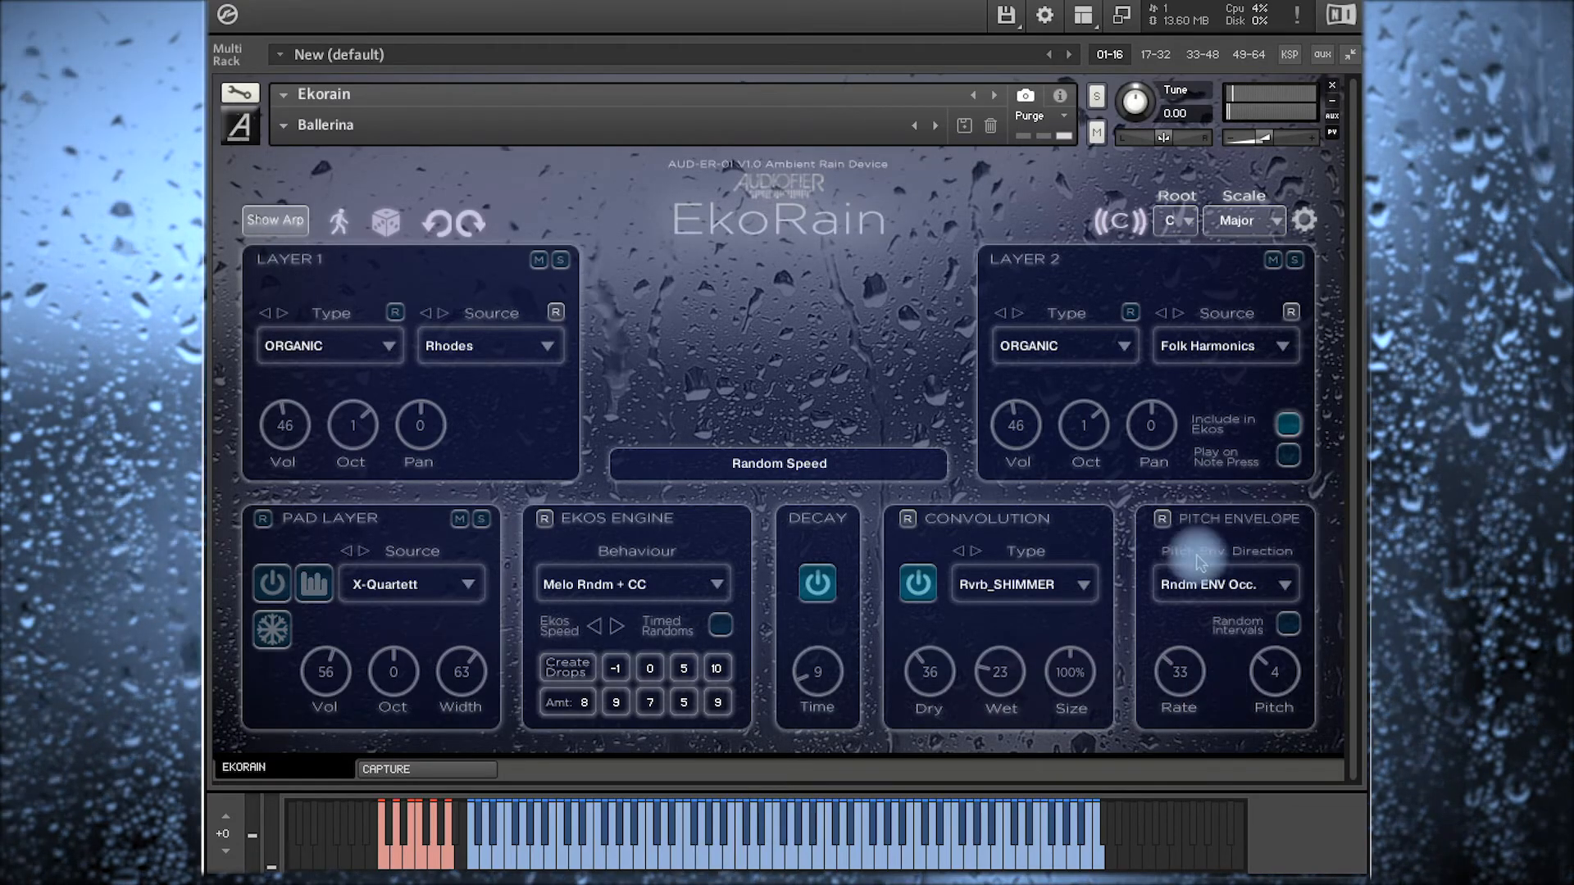
{"action": "left_click_drag", "start_coordinate": [1280, 668], "coordinate": [1280, 693]}
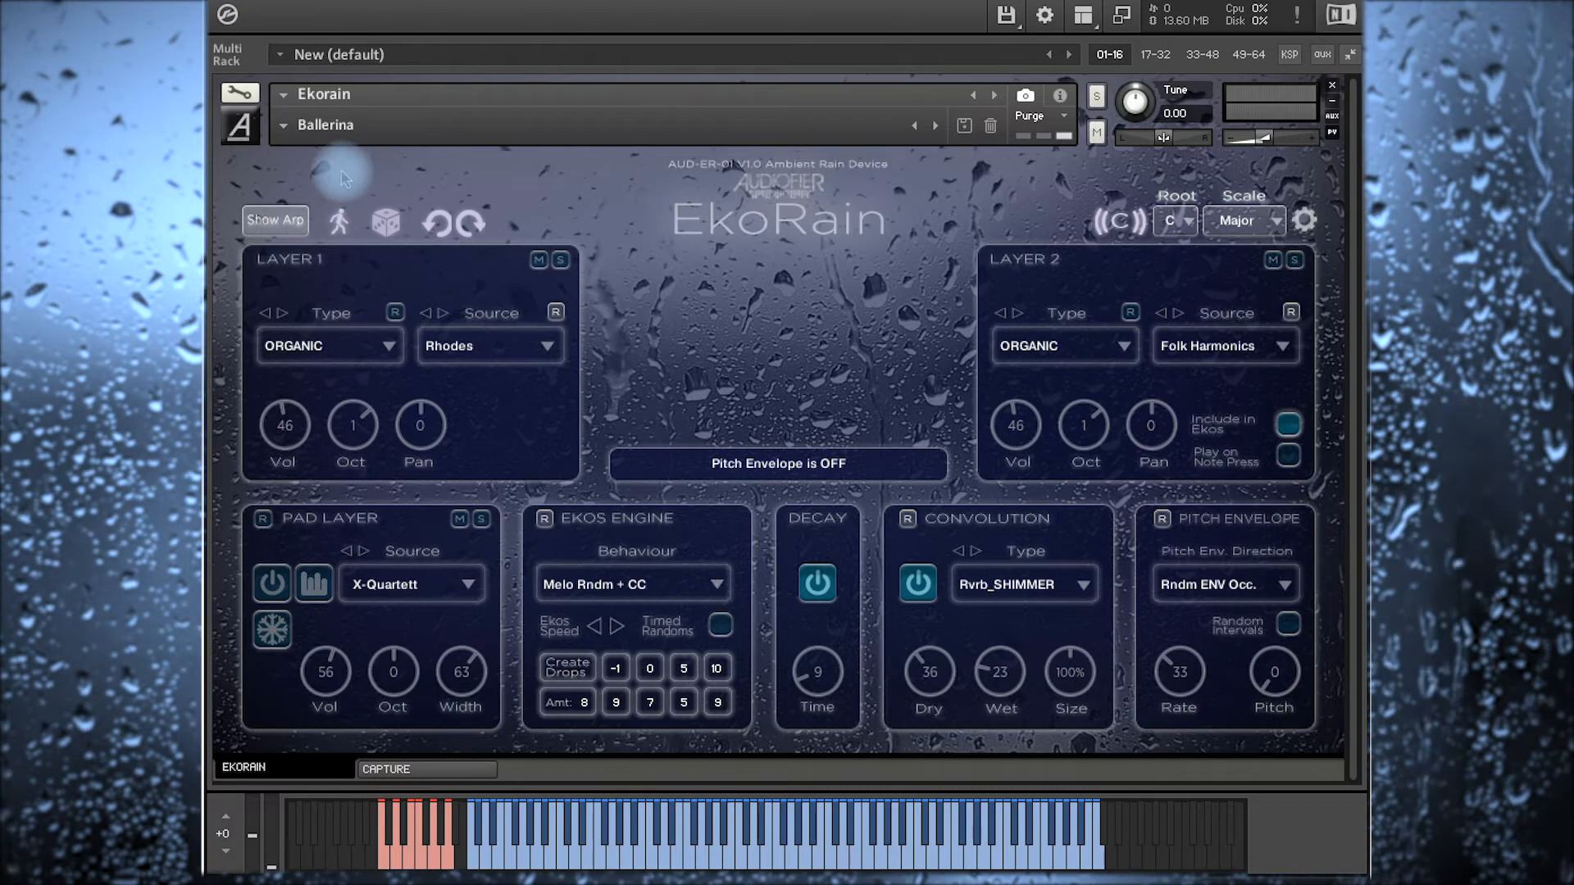
Step: Show the arpeggiator, switch it on, randomise its settings three times, and hide it again
{"action": "left_click", "coordinate": [289, 219]}
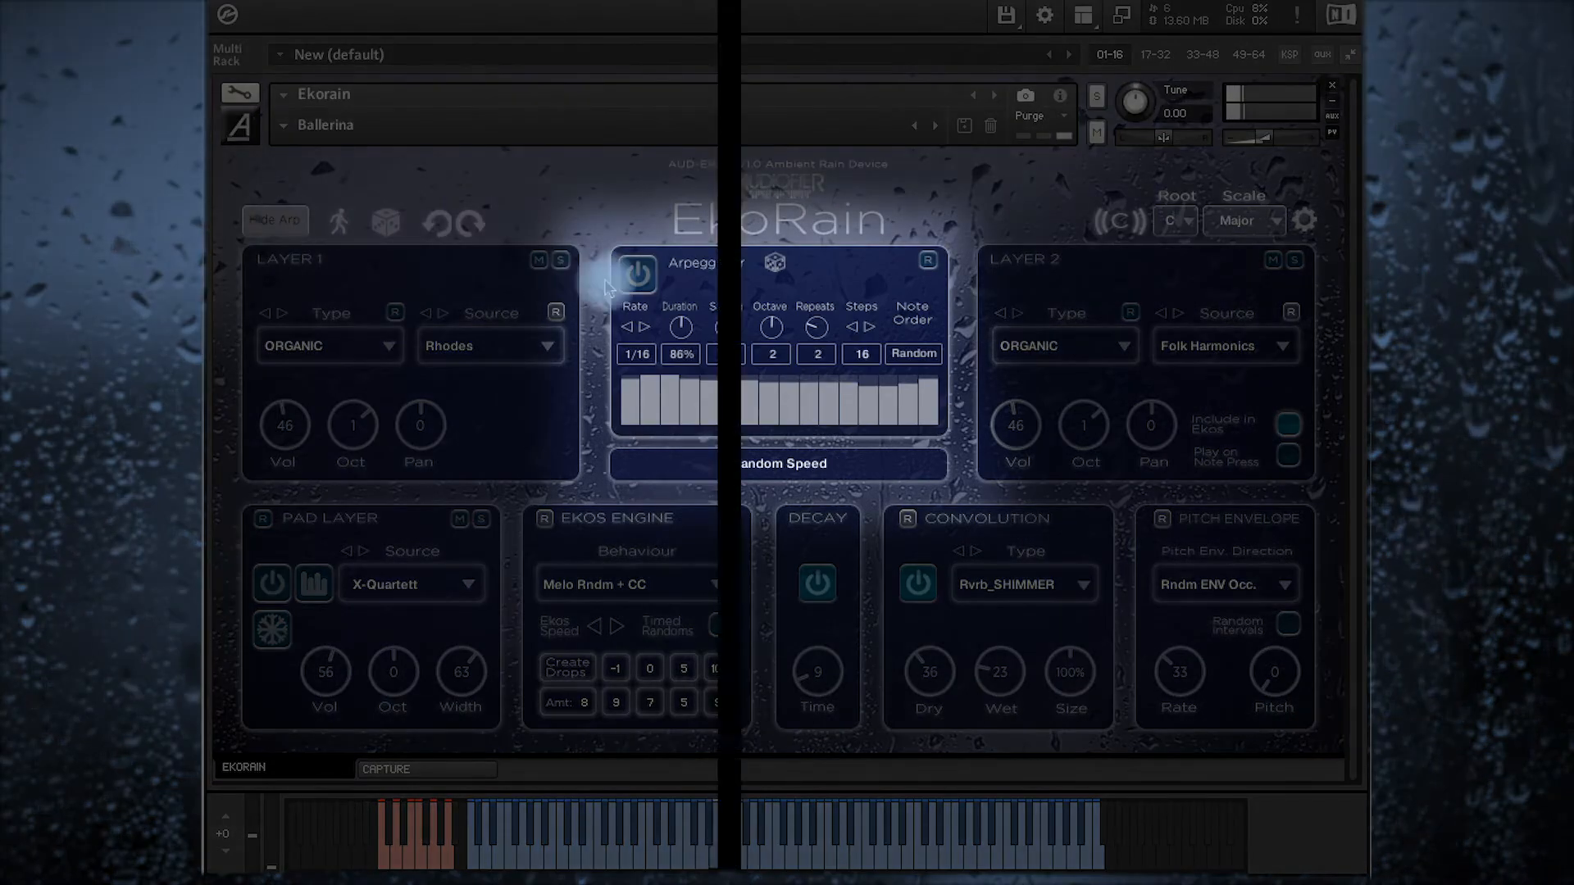
{"action": "left_click", "coordinate": [637, 277]}
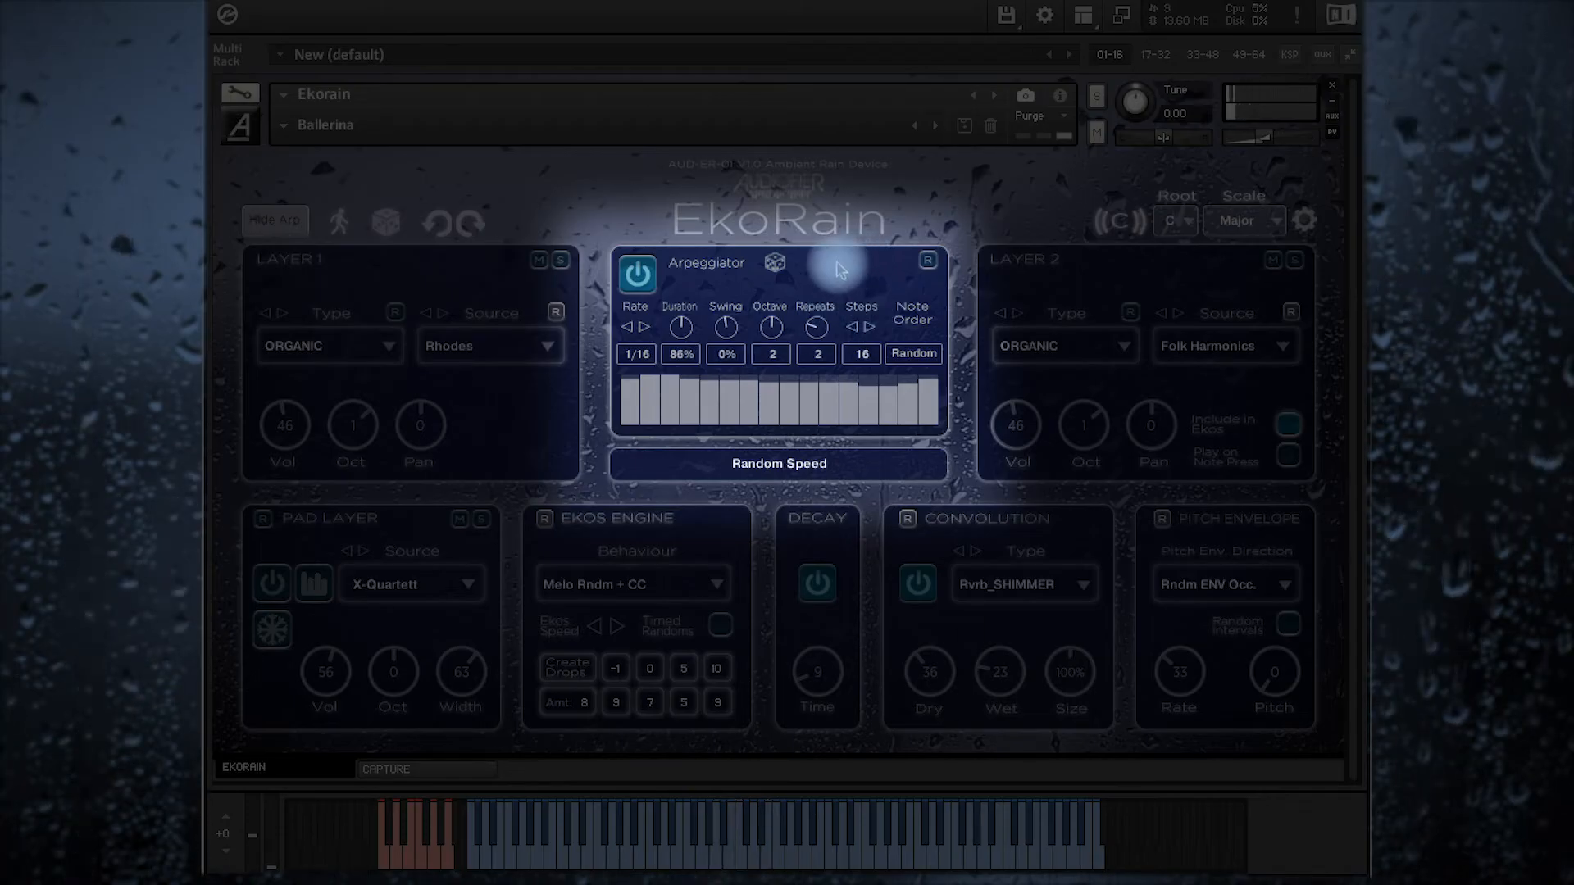
{"action": "left_click", "coordinate": [774, 264]}
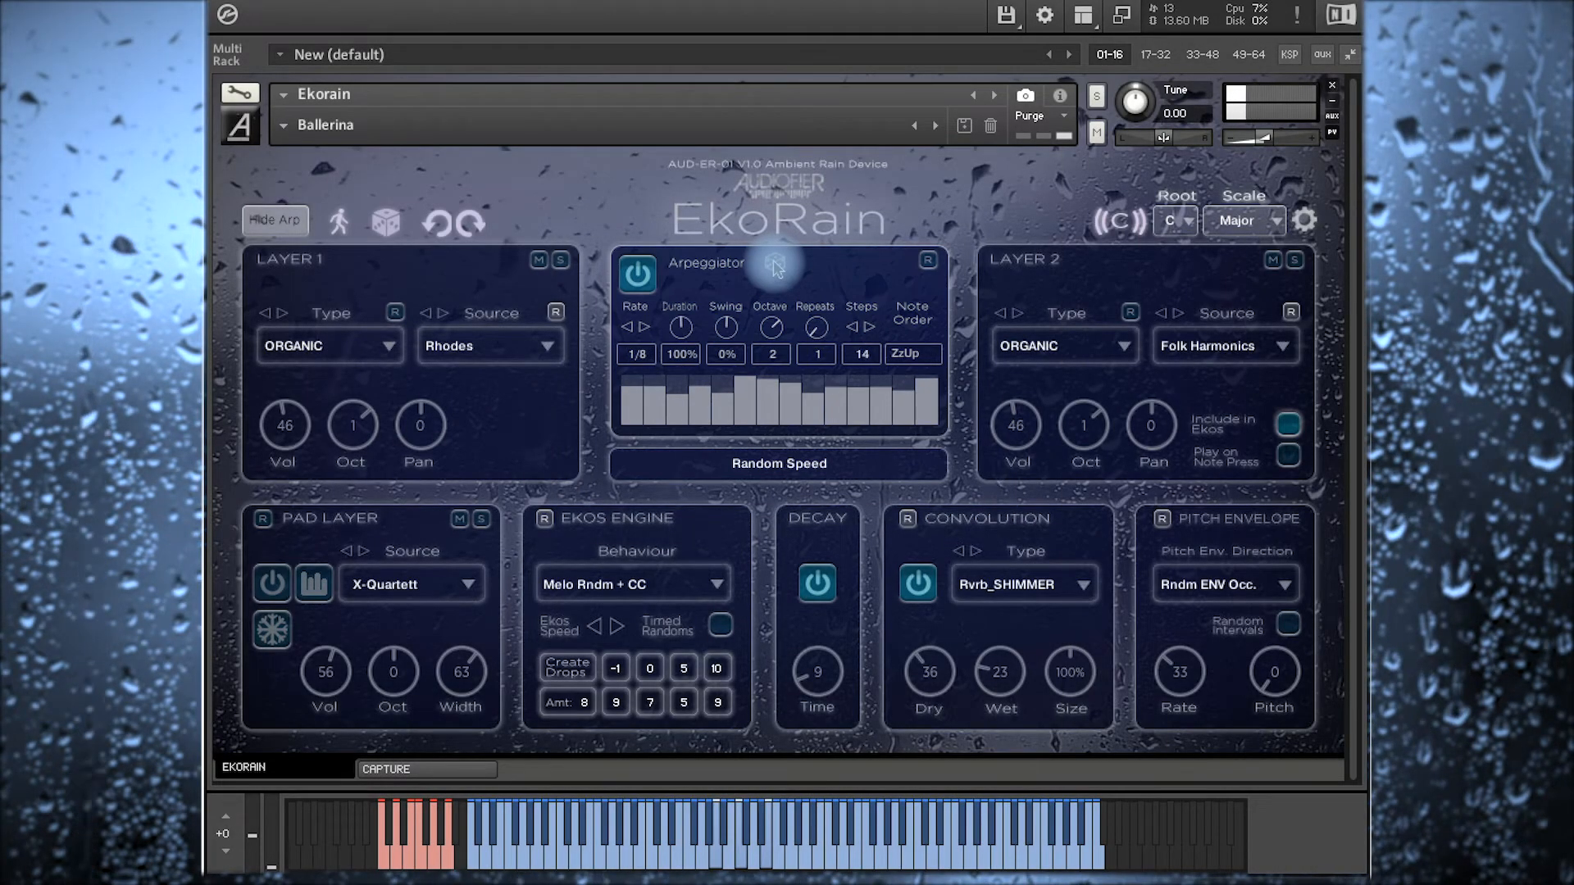
{"action": "left_click", "coordinate": [774, 265]}
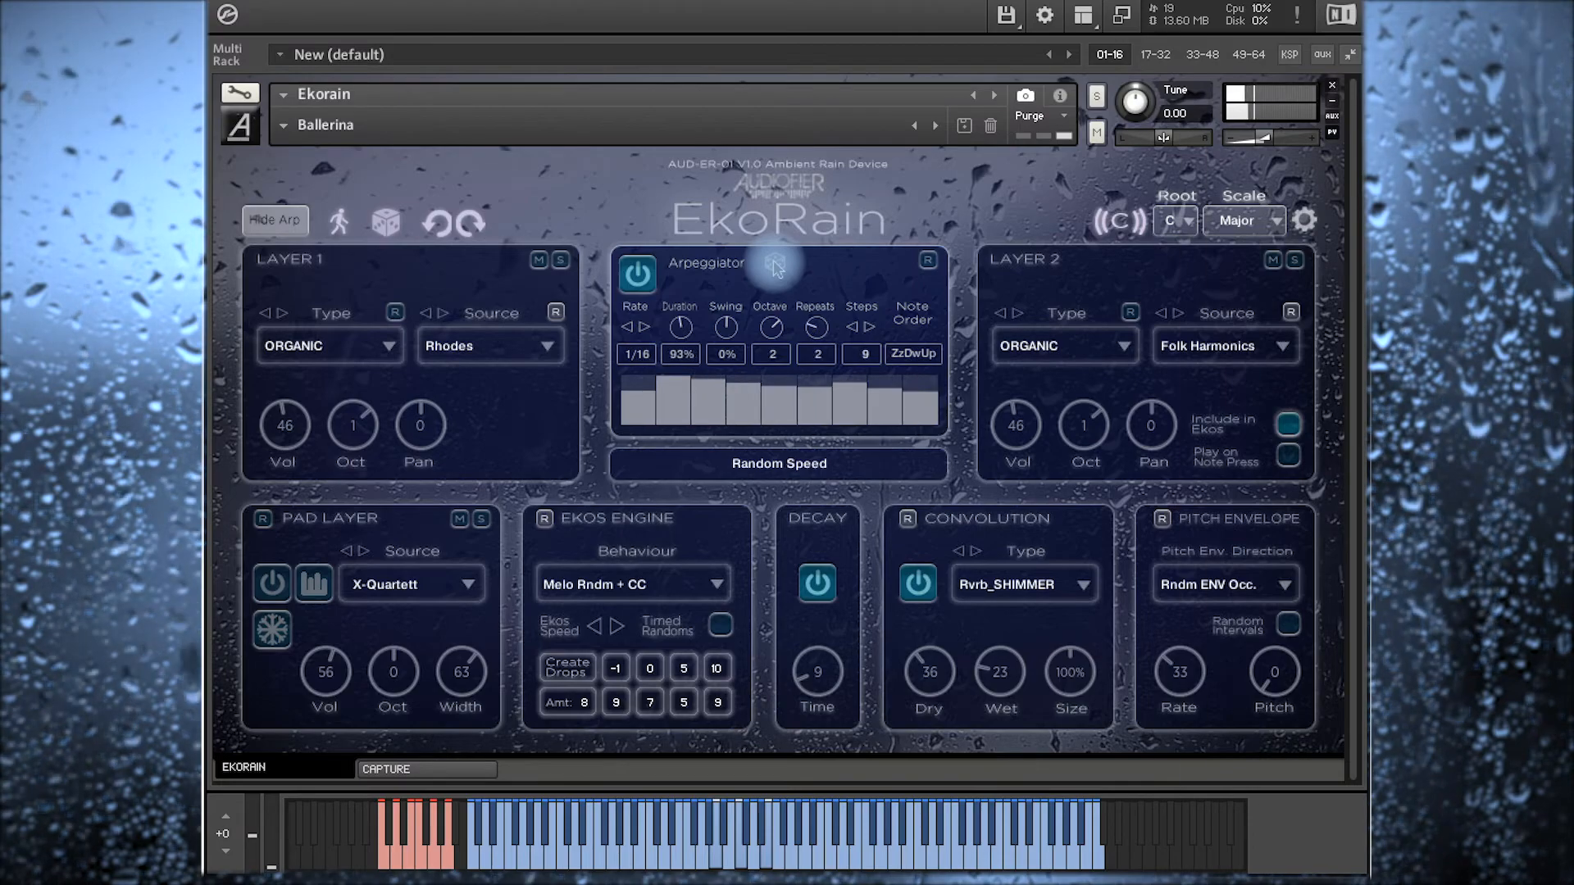
{"action": "left_click", "coordinate": [775, 265]}
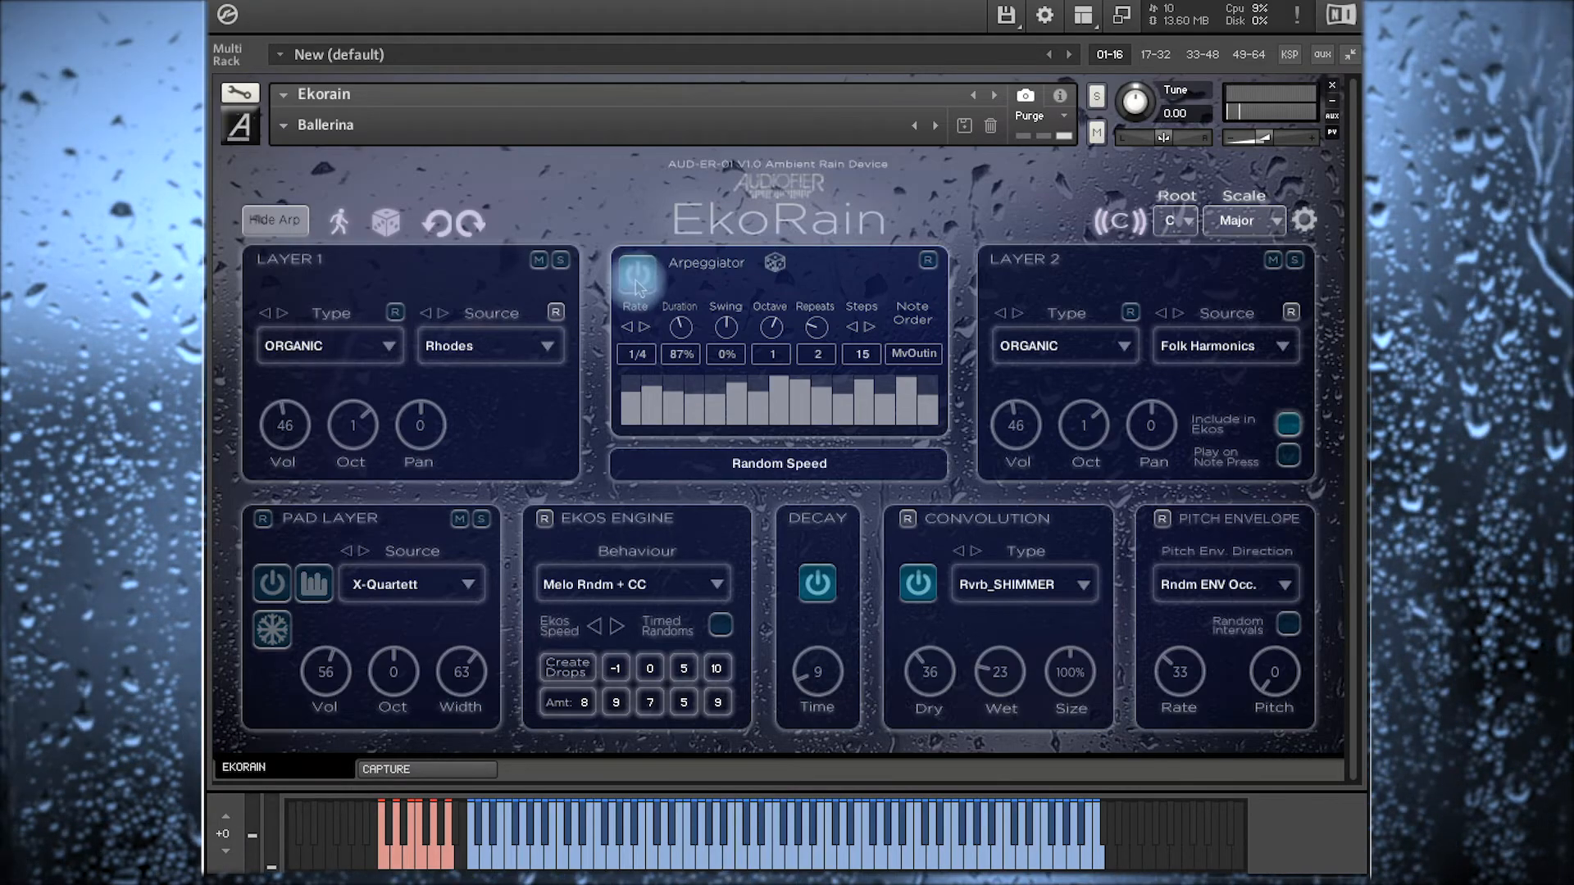
{"action": "left_click", "coordinate": [273, 225]}
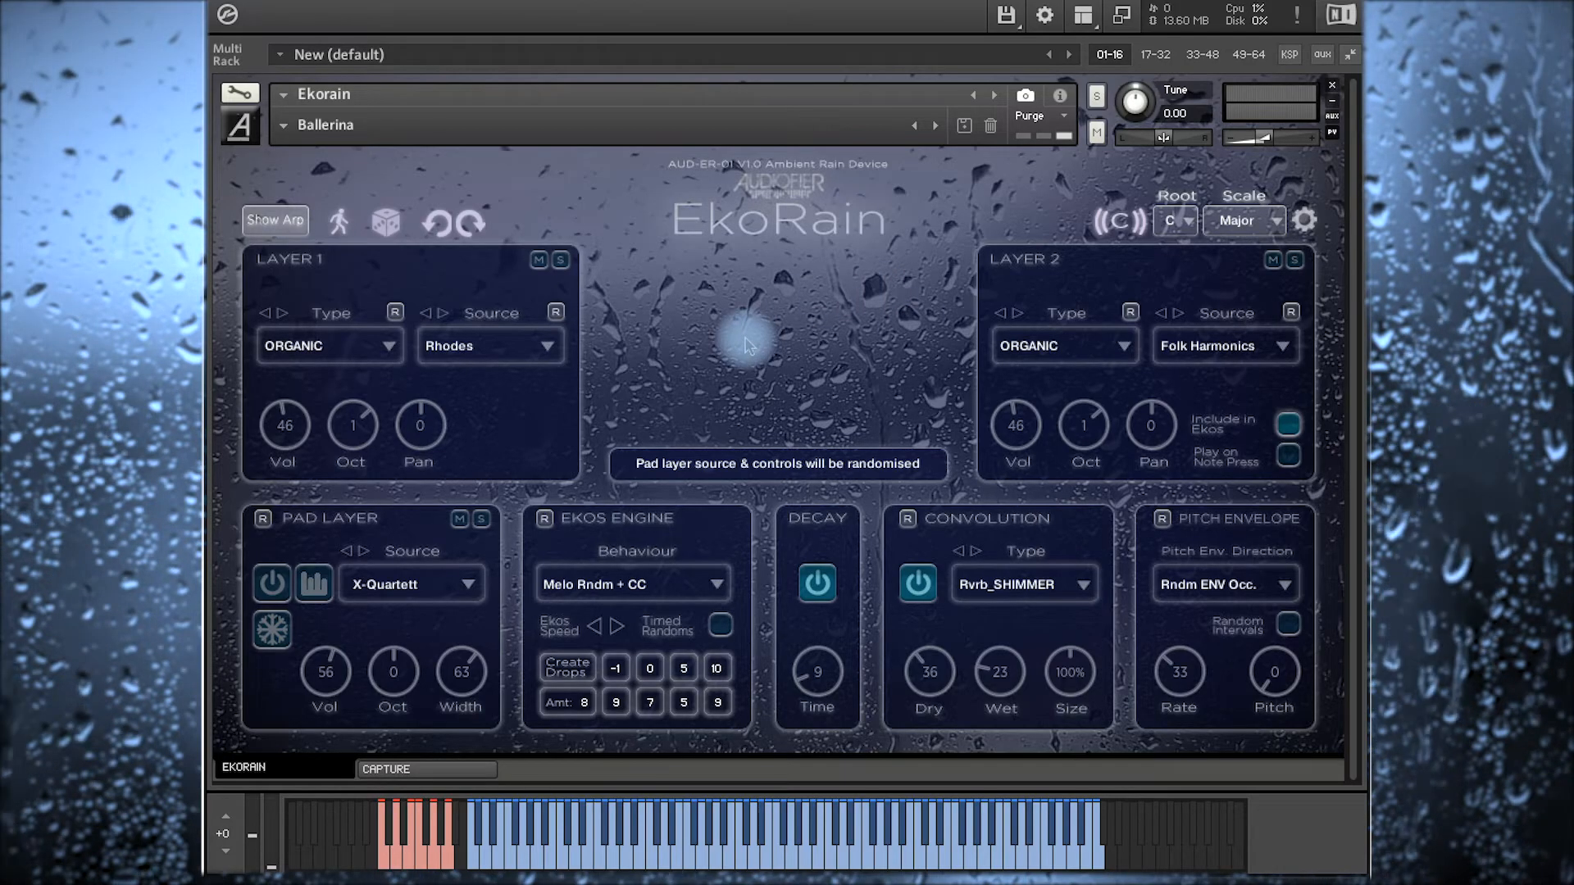
Step: Randomise all panels marked for randomisation and set the pitch envelope's pitch amount to 0
{"action": "left_click", "coordinate": [385, 221]}
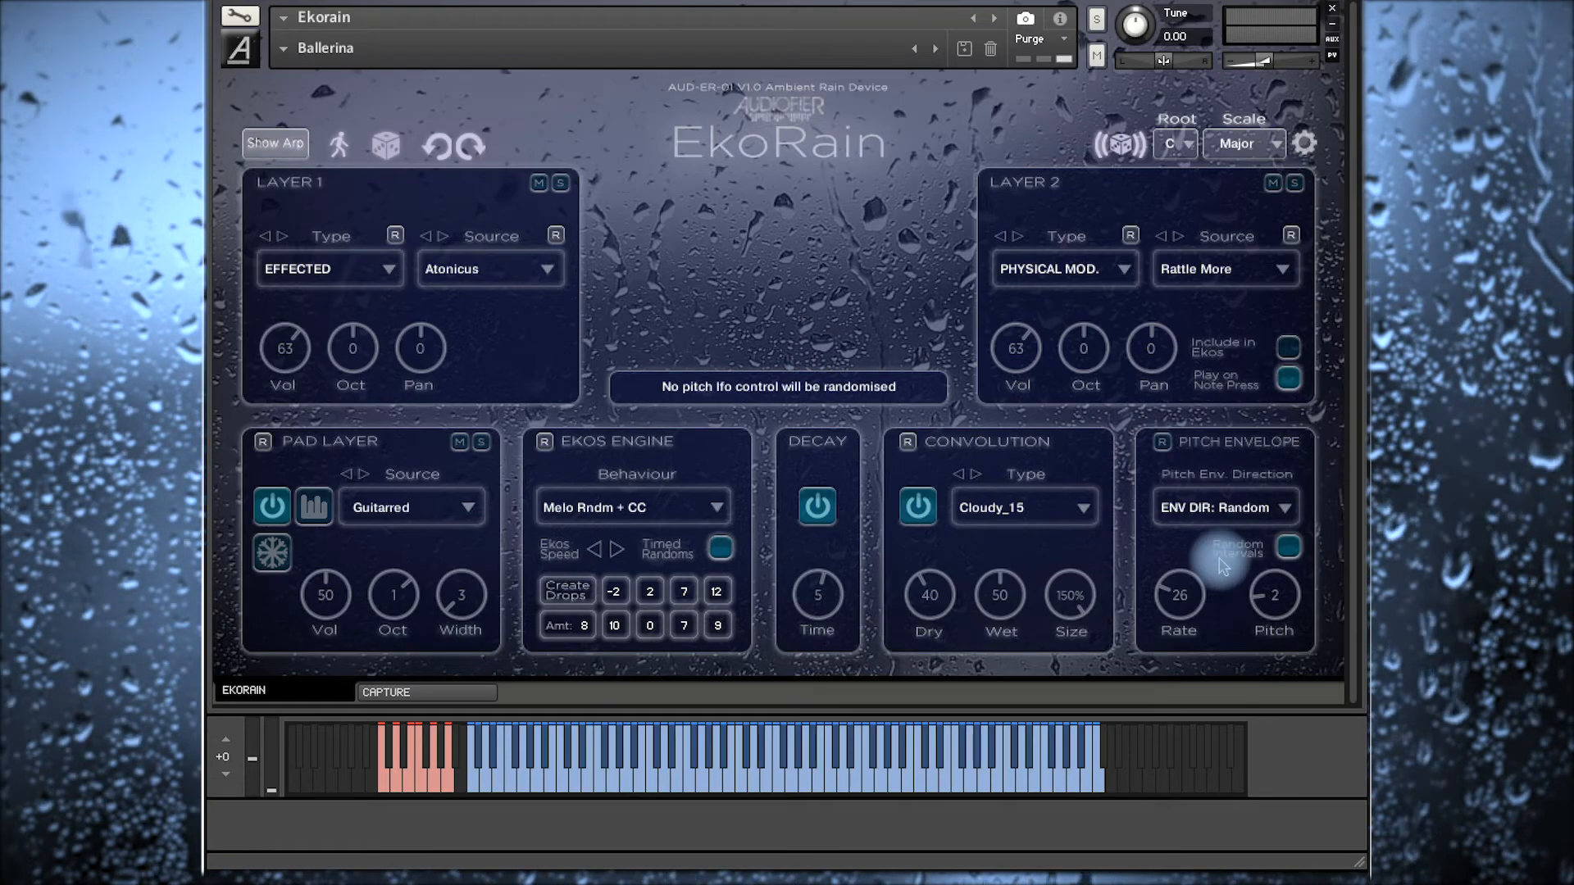
{"action": "left_click_drag", "start_coordinate": [1269, 591], "coordinate": [1199, 750]}
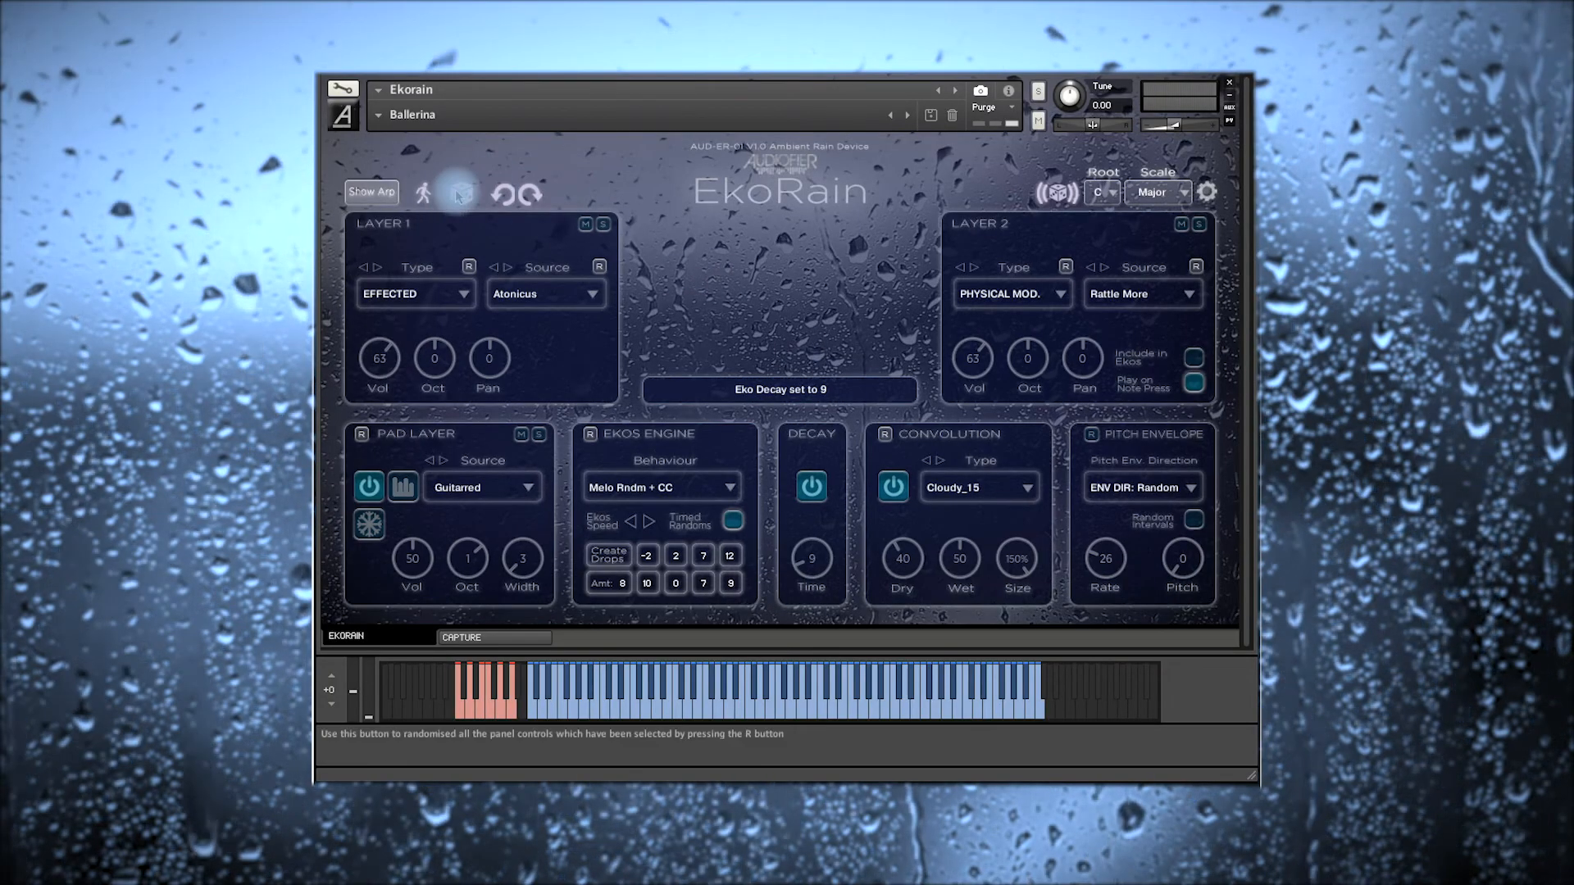
Step: Randomise the marked panels three more times to generate new layer, pad, Ekos and convolution combinations
{"action": "left_click", "coordinate": [459, 194]}
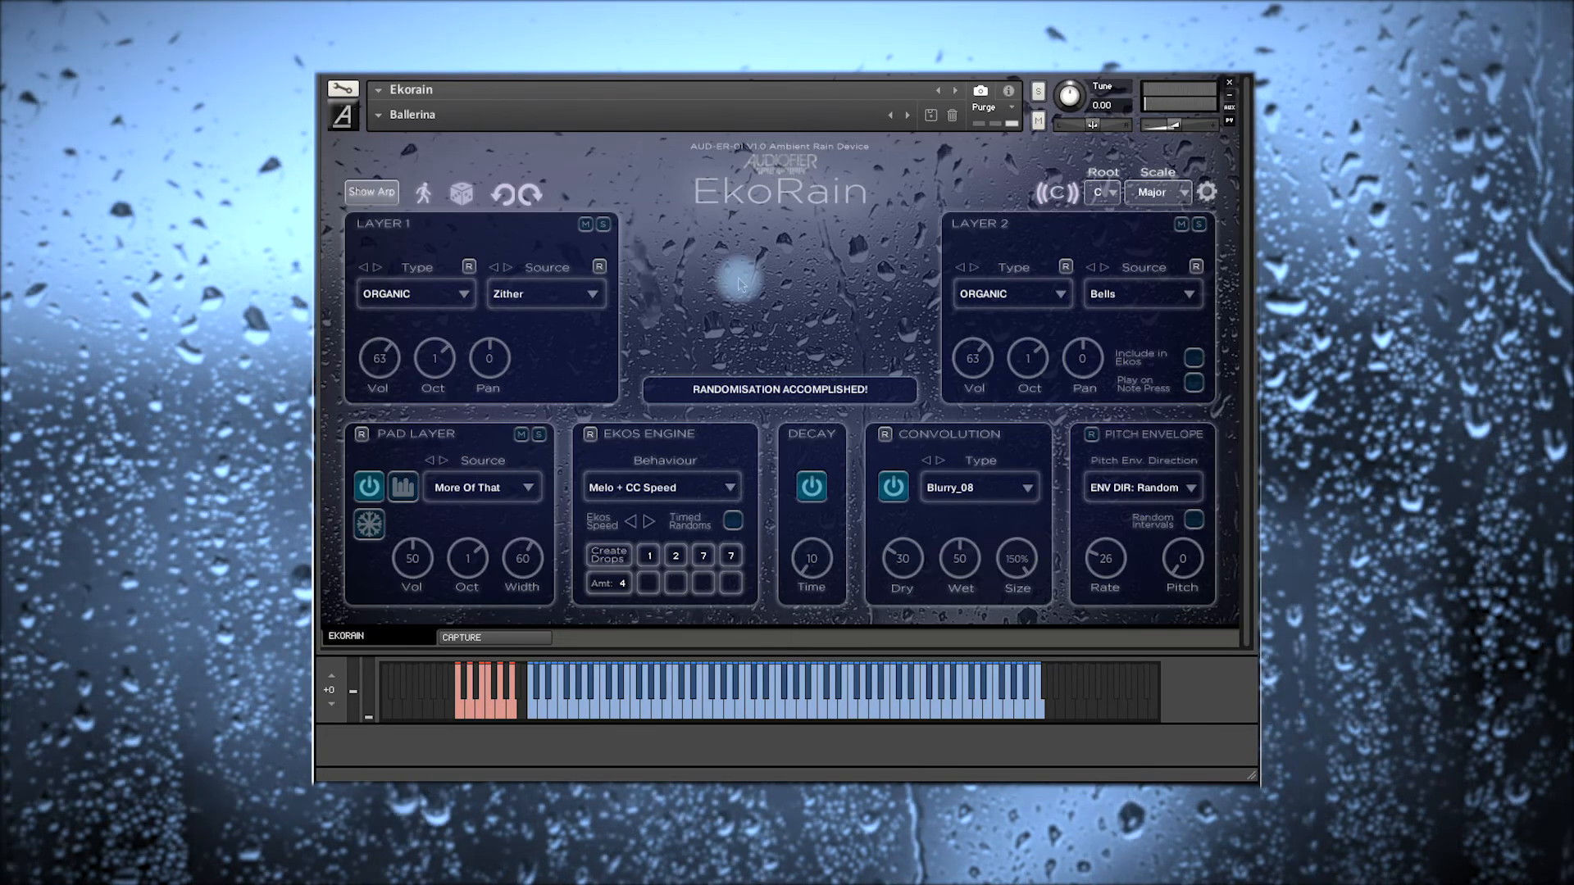
{"action": "left_click", "coordinate": [462, 194]}
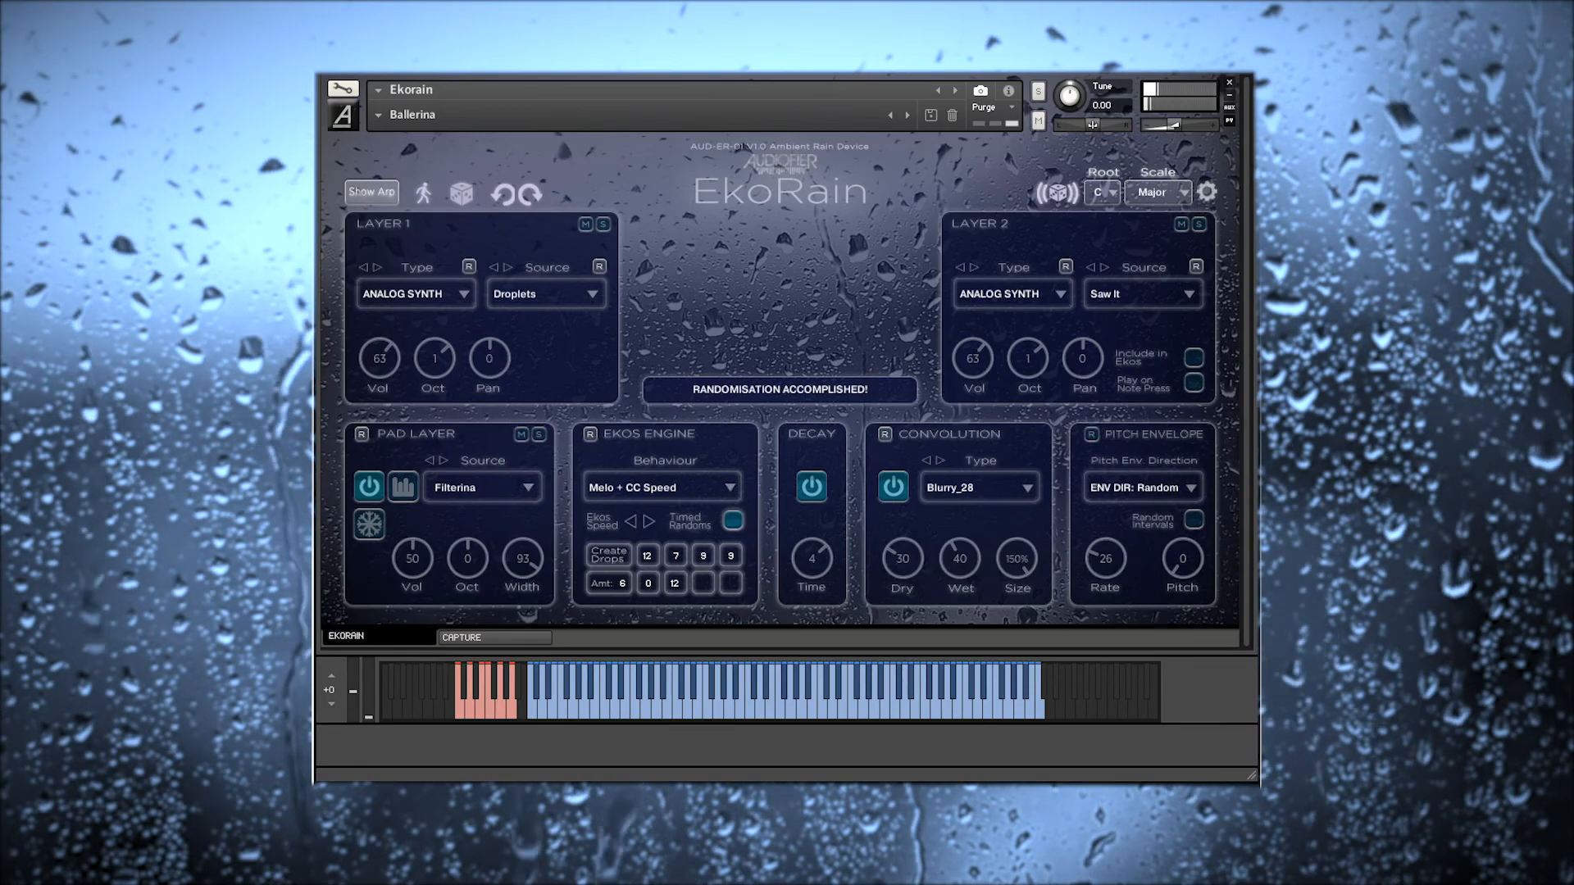
{"action": "left_click", "coordinate": [462, 197]}
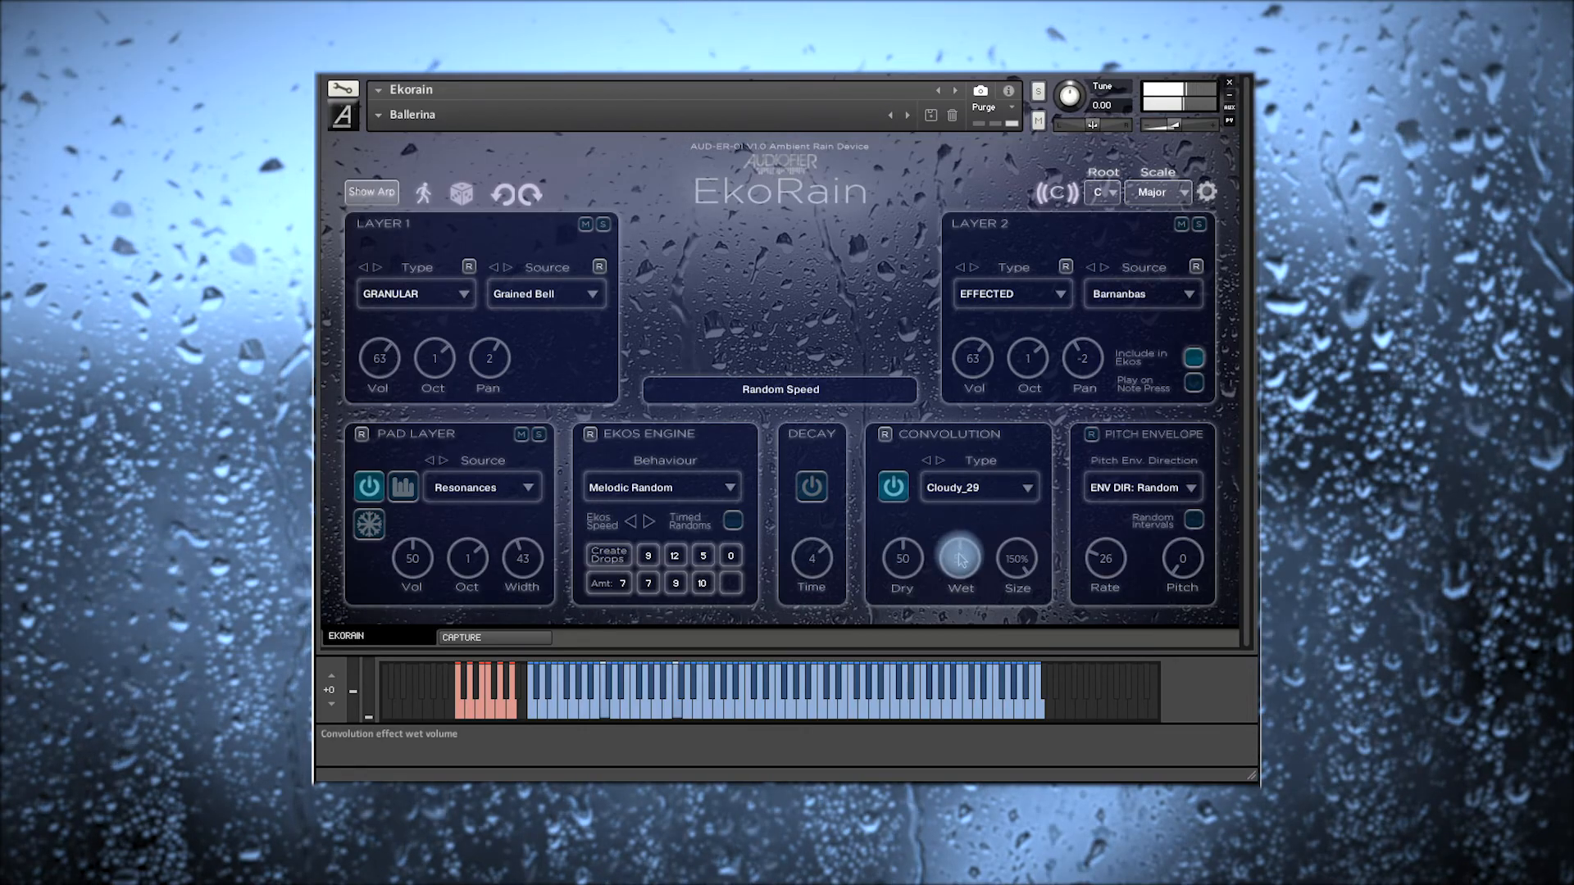
Step: Set the convolution to Rvrb_CHOIR2 with a wet level of 16, and switch the C mode beside Root to dice mode
{"action": "left_click_drag", "start_coordinate": [959, 553], "coordinate": [950, 581]}
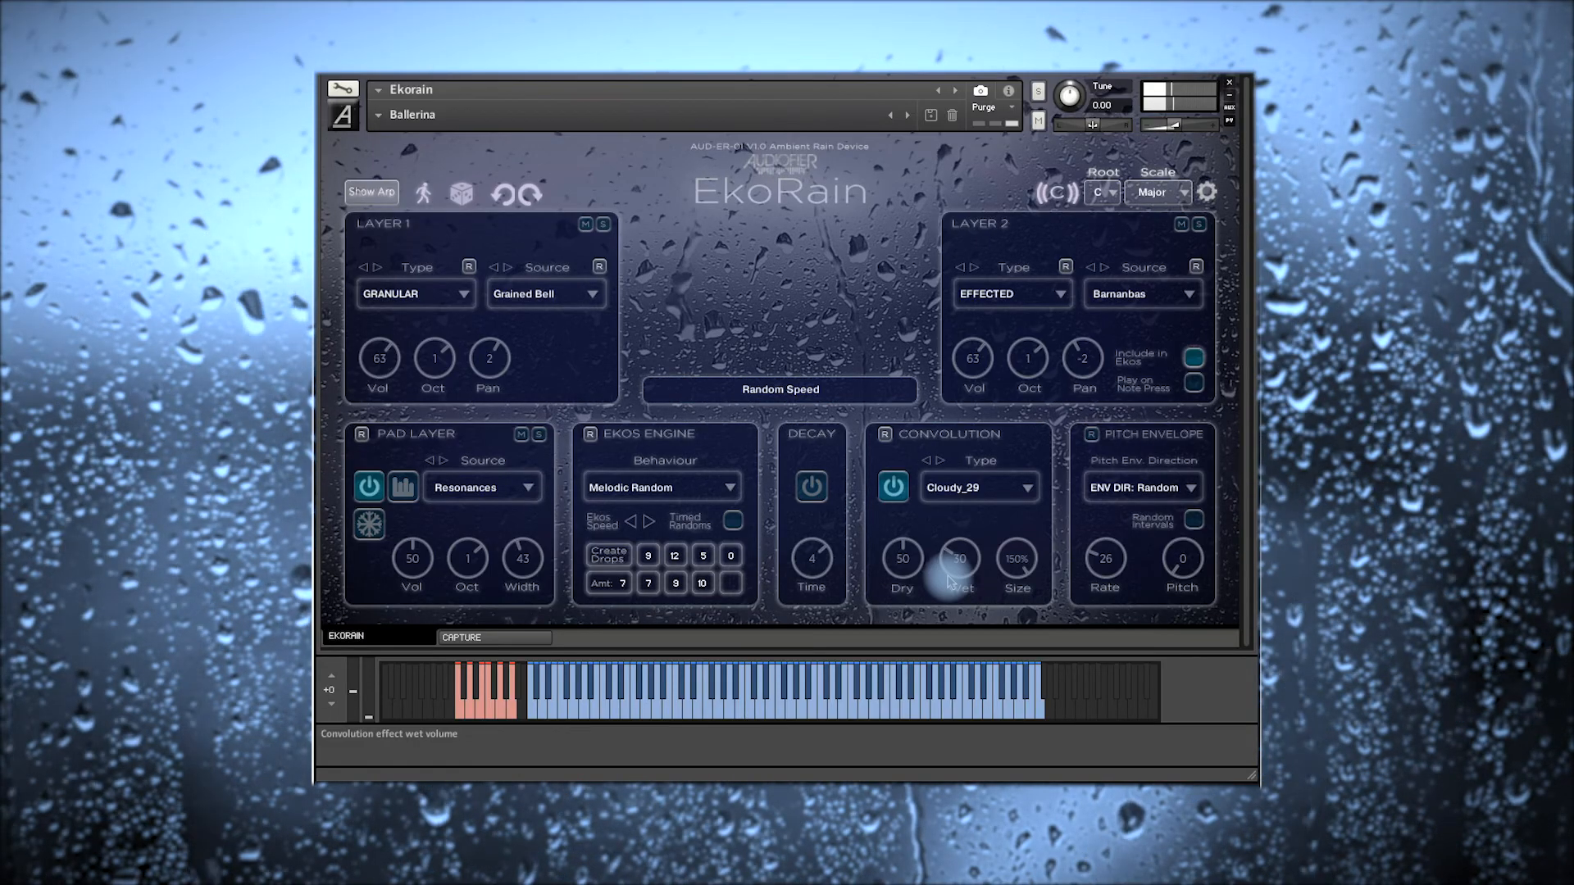
{"action": "left_click_drag", "start_coordinate": [948, 580], "coordinate": [957, 578]}
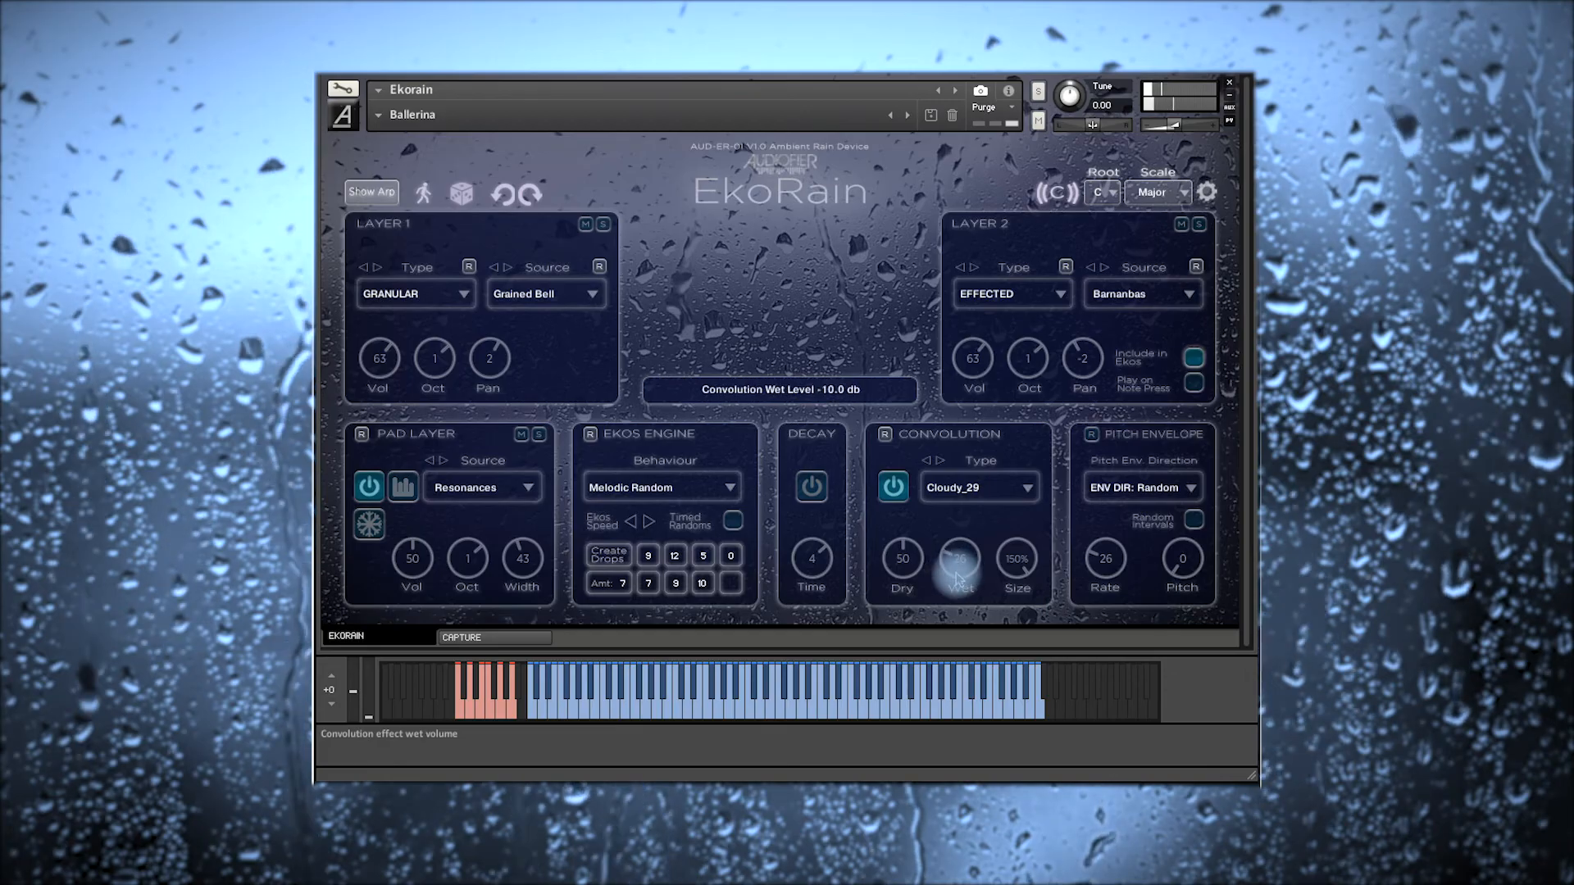
{"action": "left_click", "coordinate": [1055, 195]}
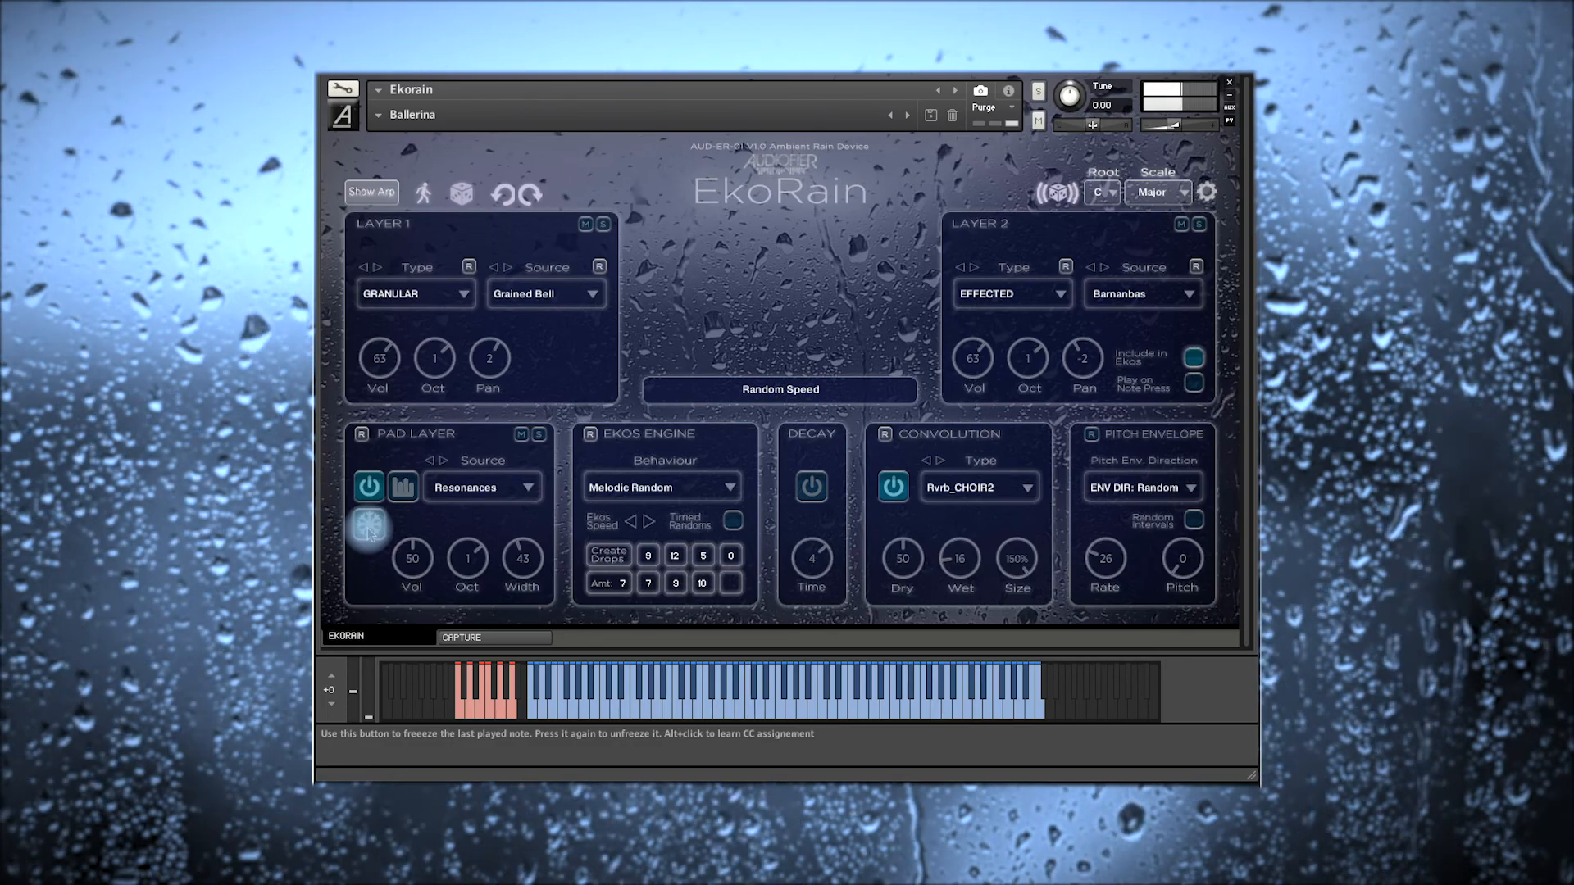
Step: Set the pad layer volume to 36 and toggle the pad's note freeze on and off, leaving it off
{"action": "left_click_drag", "start_coordinate": [410, 557], "coordinate": [402, 571]}
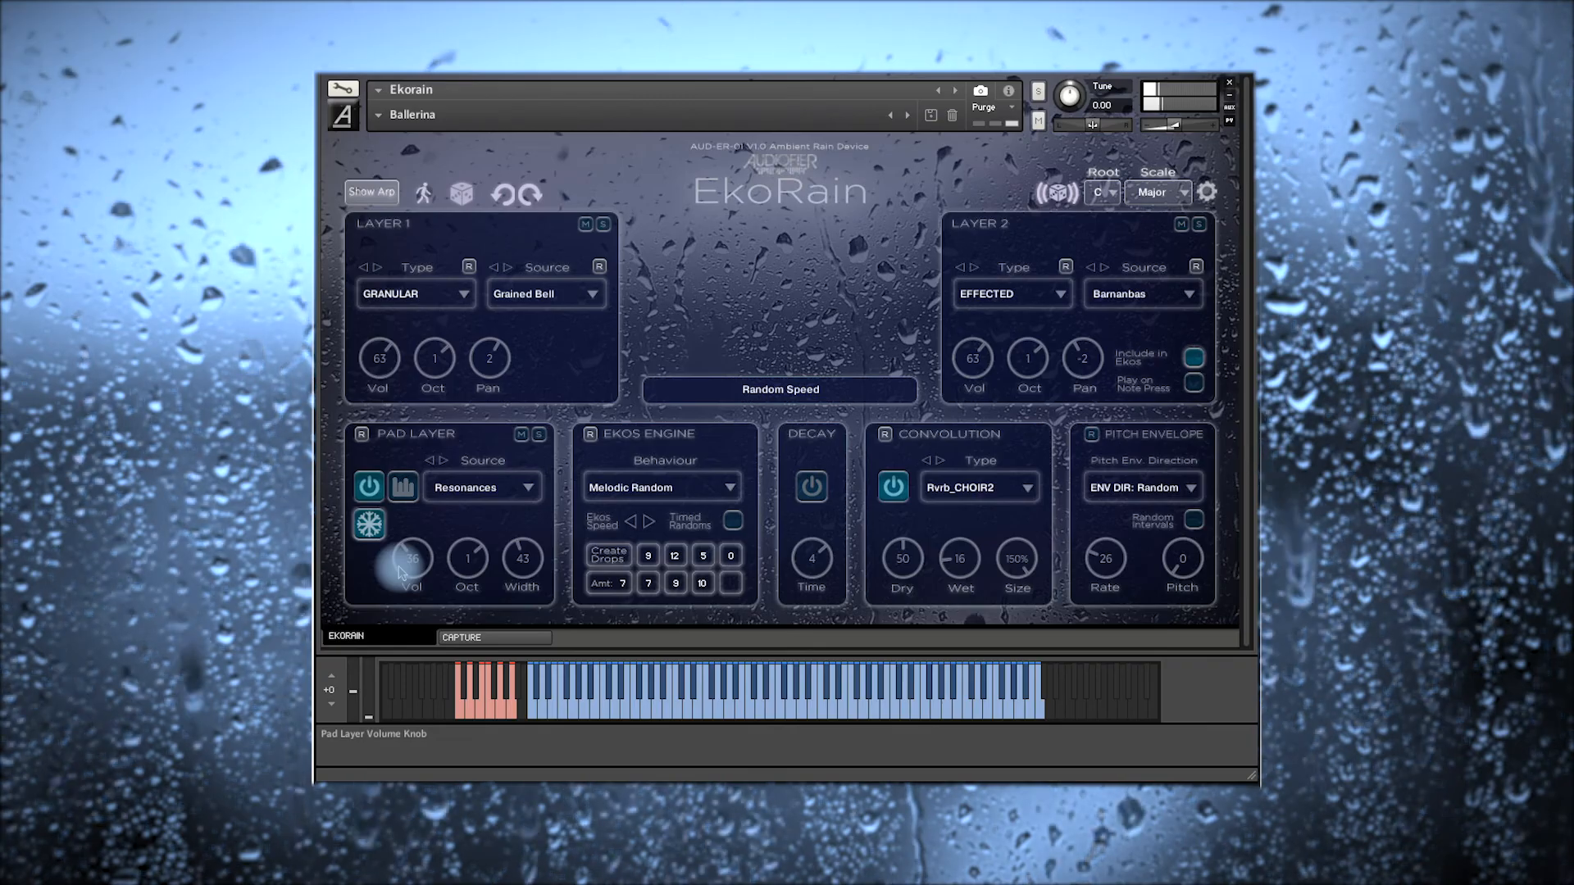
{"action": "left_click", "coordinate": [373, 534]}
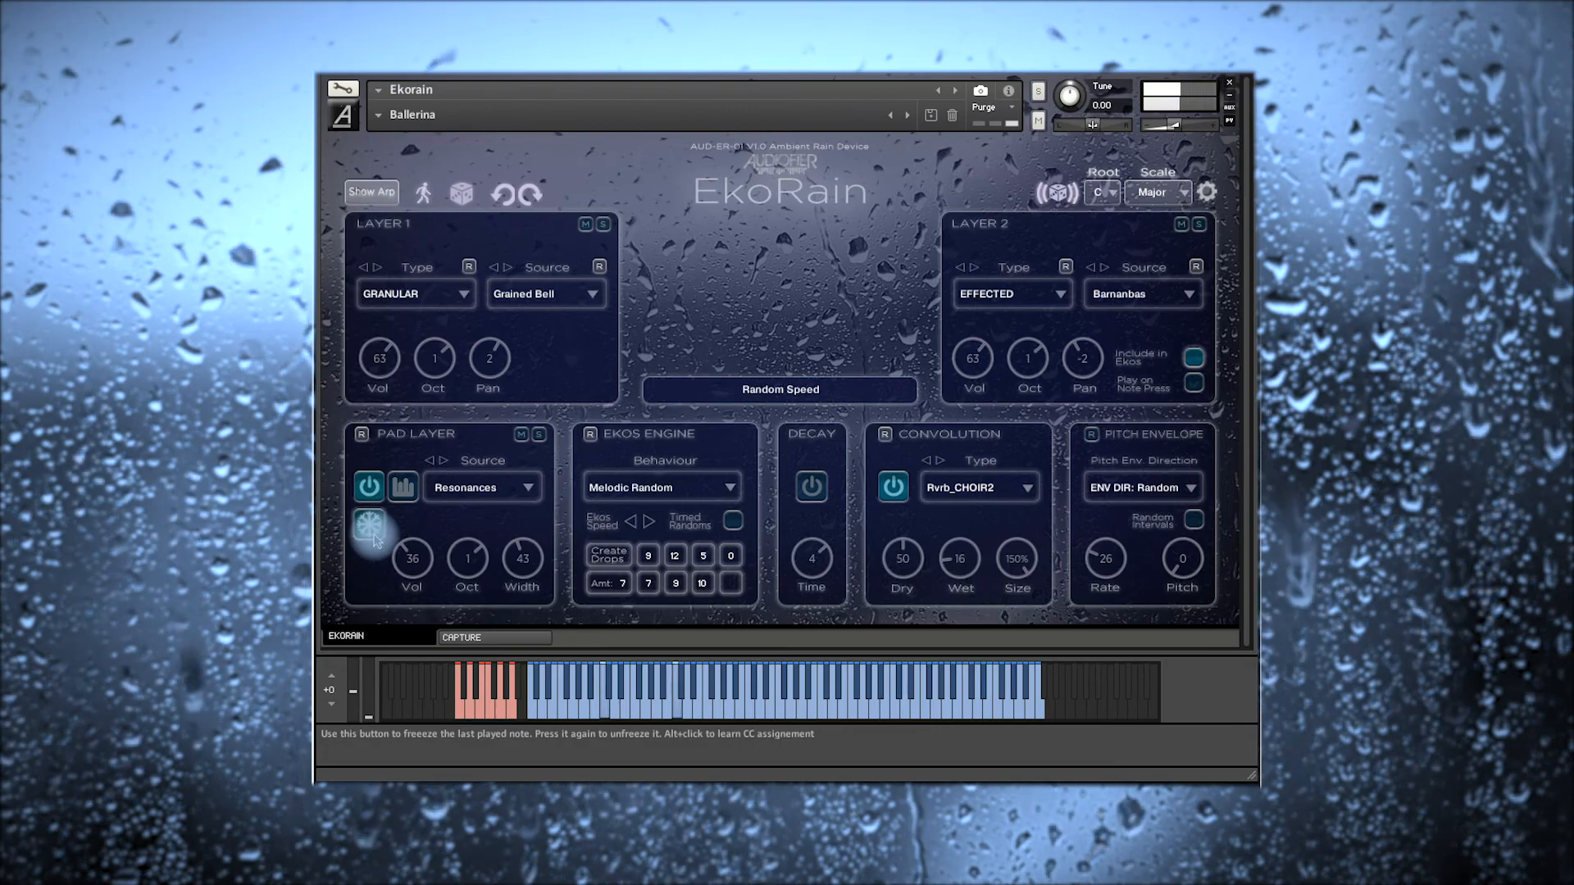
{"action": "left_click", "coordinate": [373, 534]}
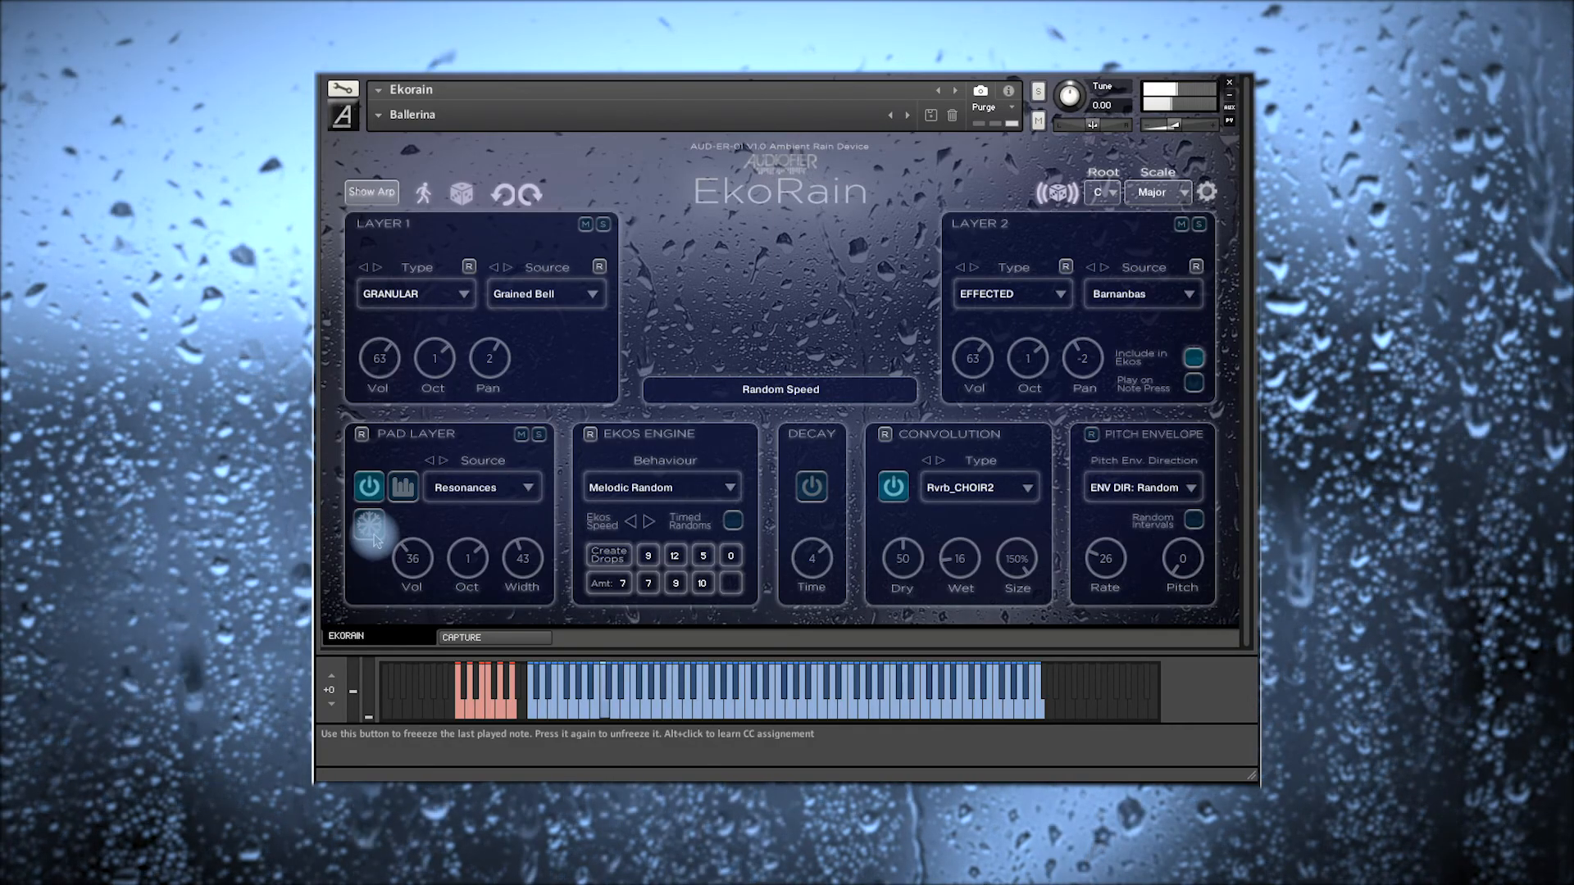
{"action": "left_click", "coordinate": [370, 525]}
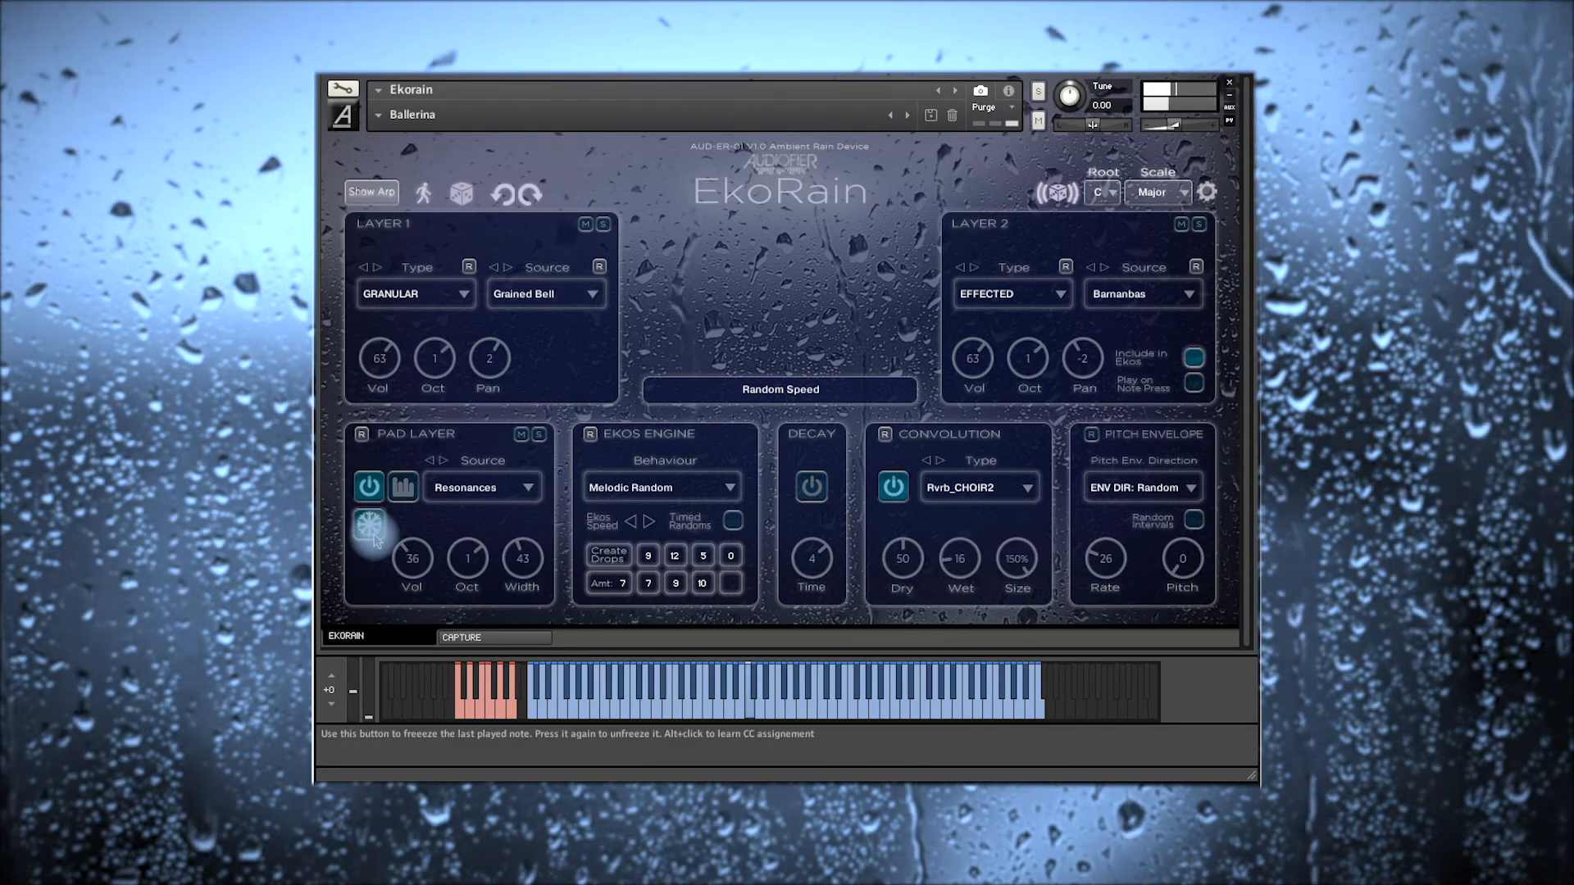
{"action": "left_click", "coordinate": [371, 529]}
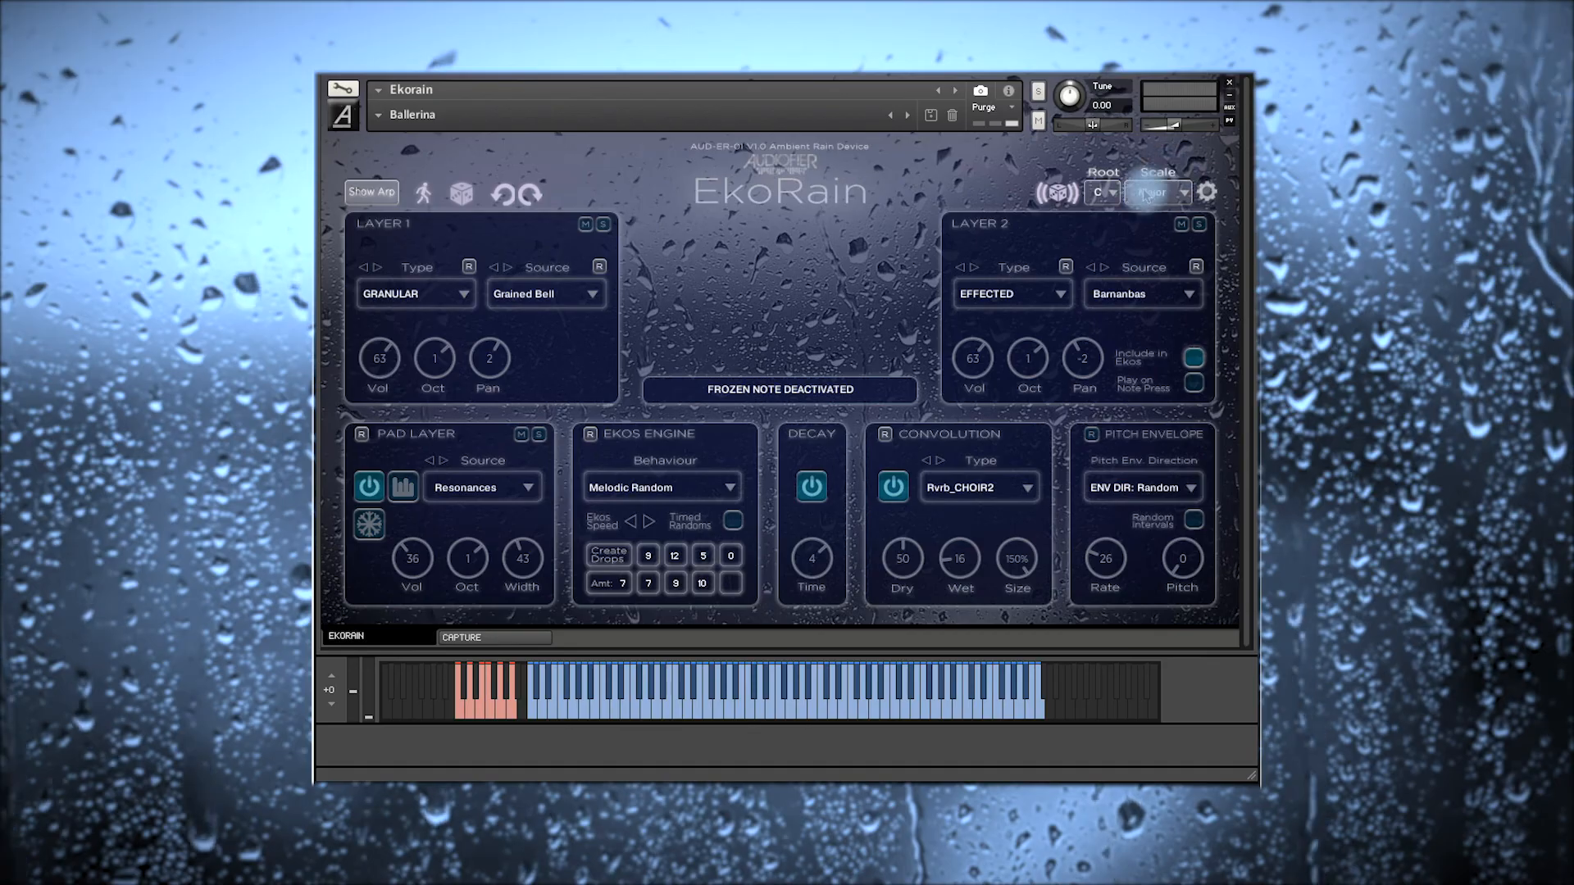
Step: Check the root note choices without changing them and show the Key/Scale Key Switches settings
{"action": "left_click", "coordinate": [1101, 191]}
{"action": "left_click", "coordinate": [1098, 192]}
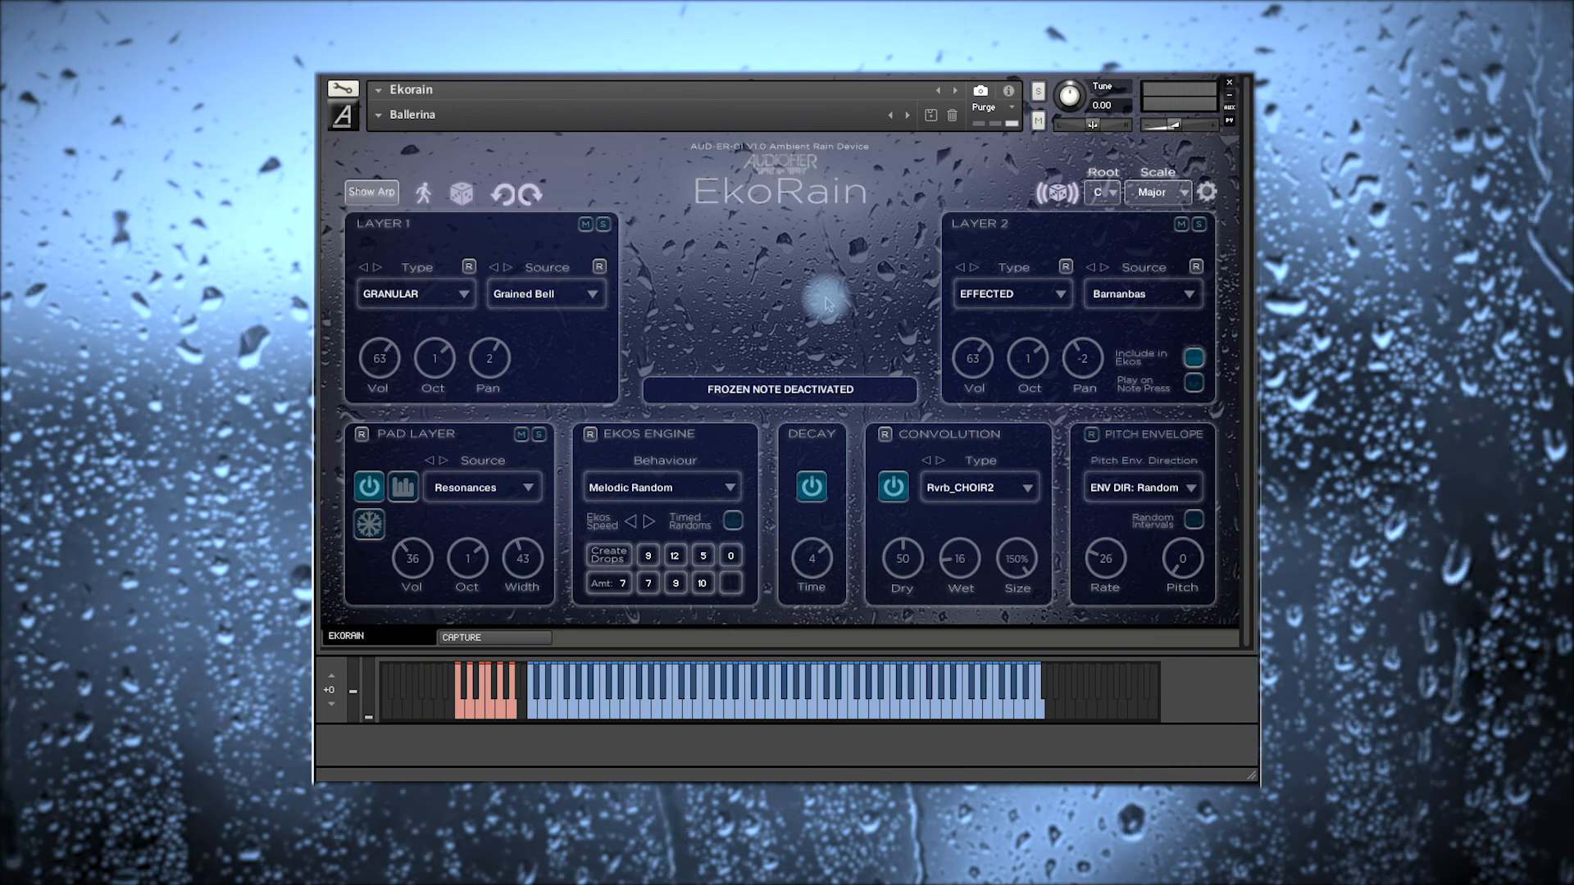
{"action": "left_click", "coordinate": [1208, 193]}
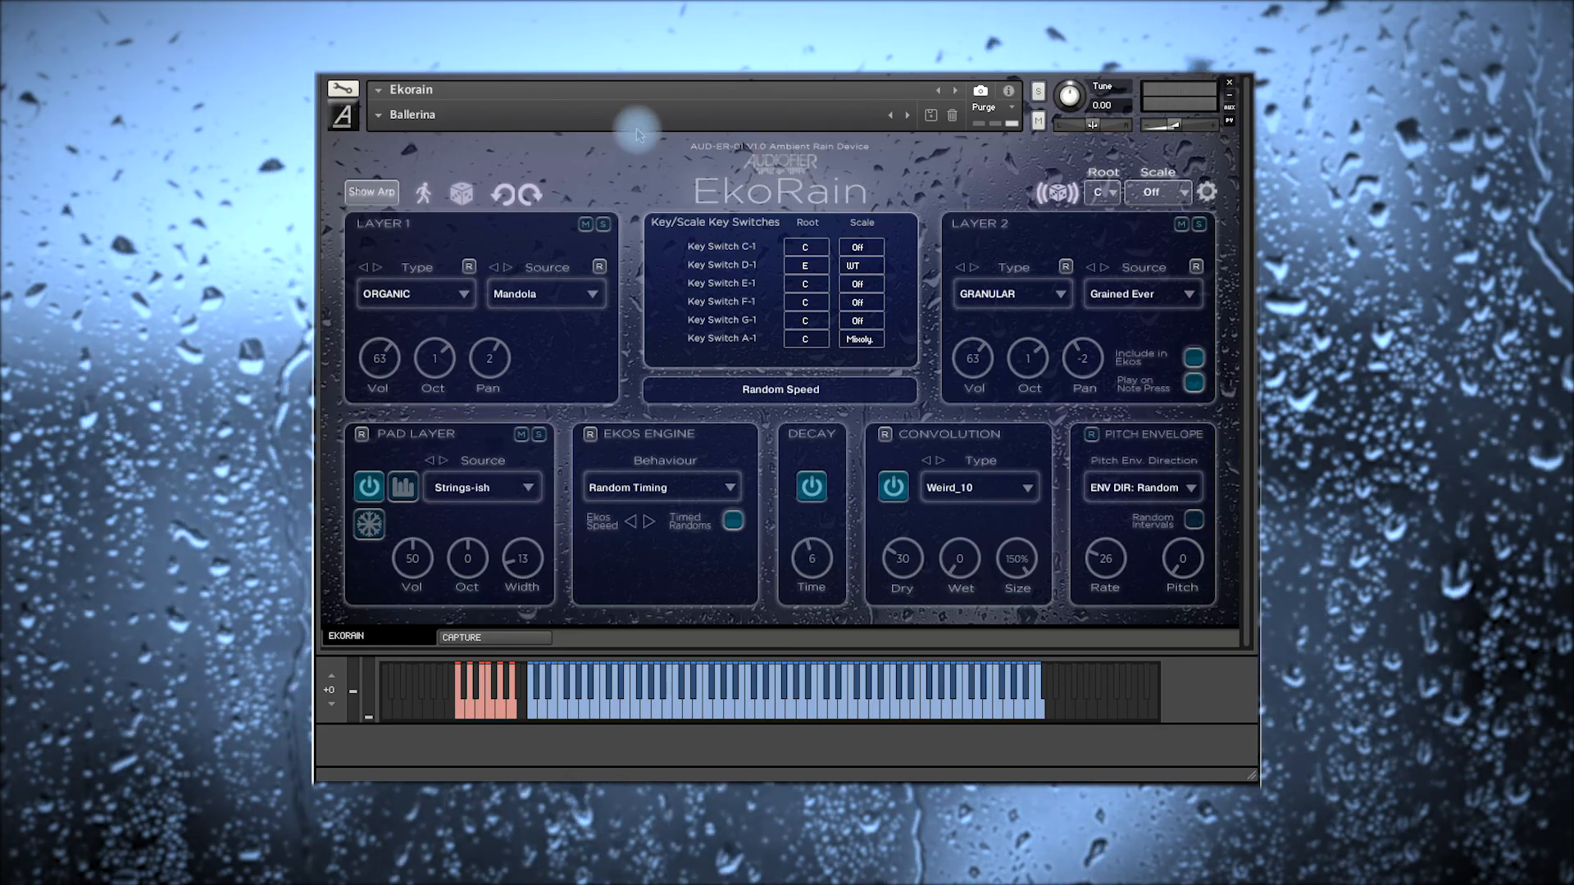
Step: Undo the last randomisation and redo it
{"action": "left_click", "coordinate": [495, 195]}
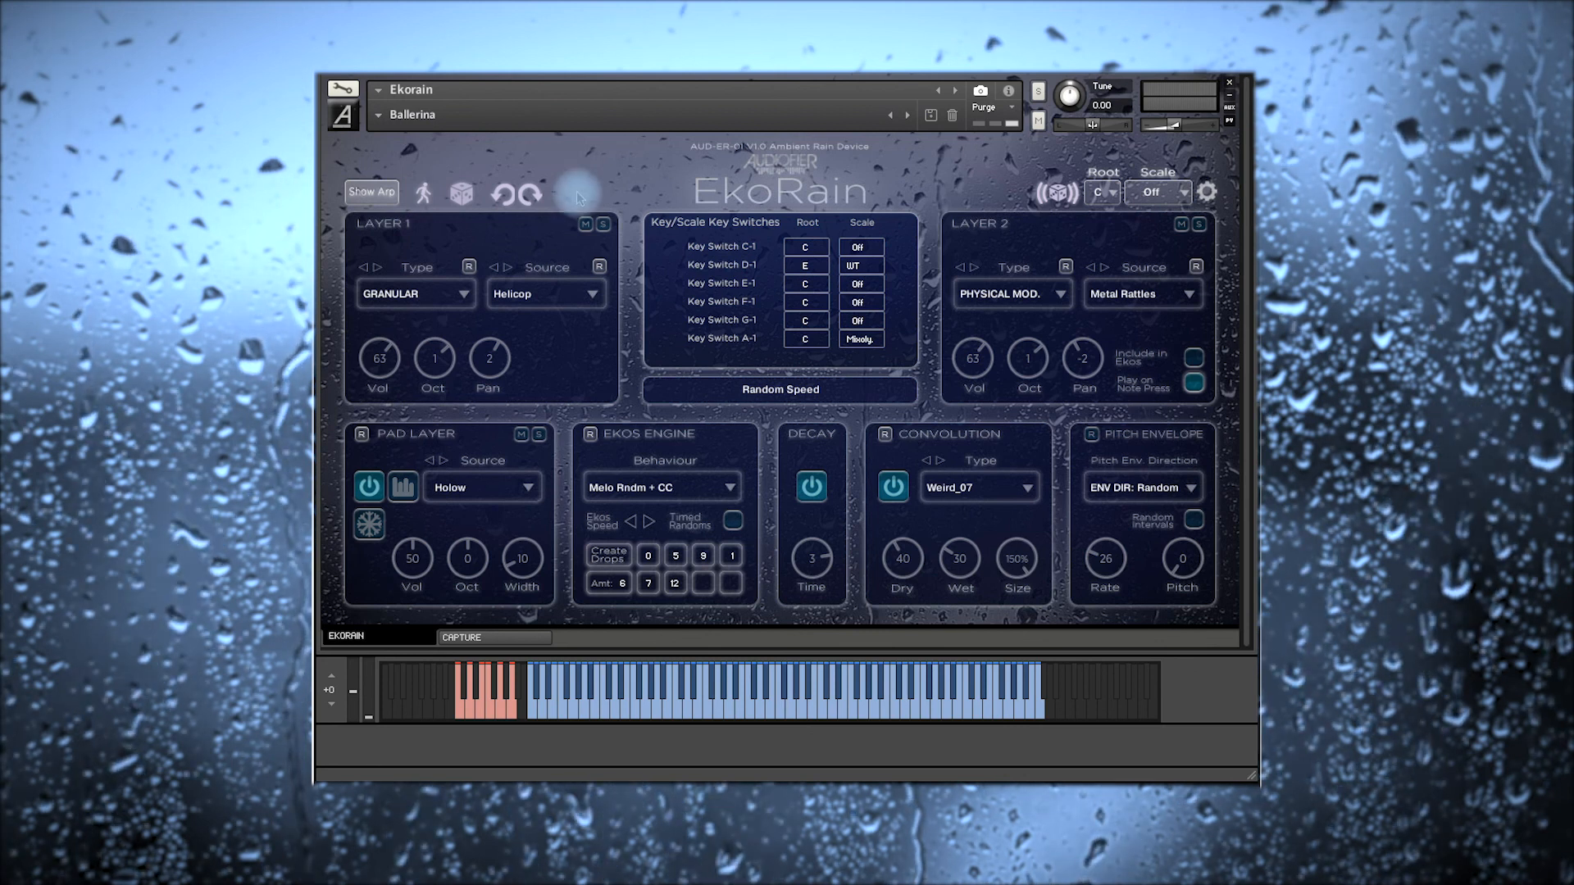
{"action": "left_click", "coordinate": [531, 195]}
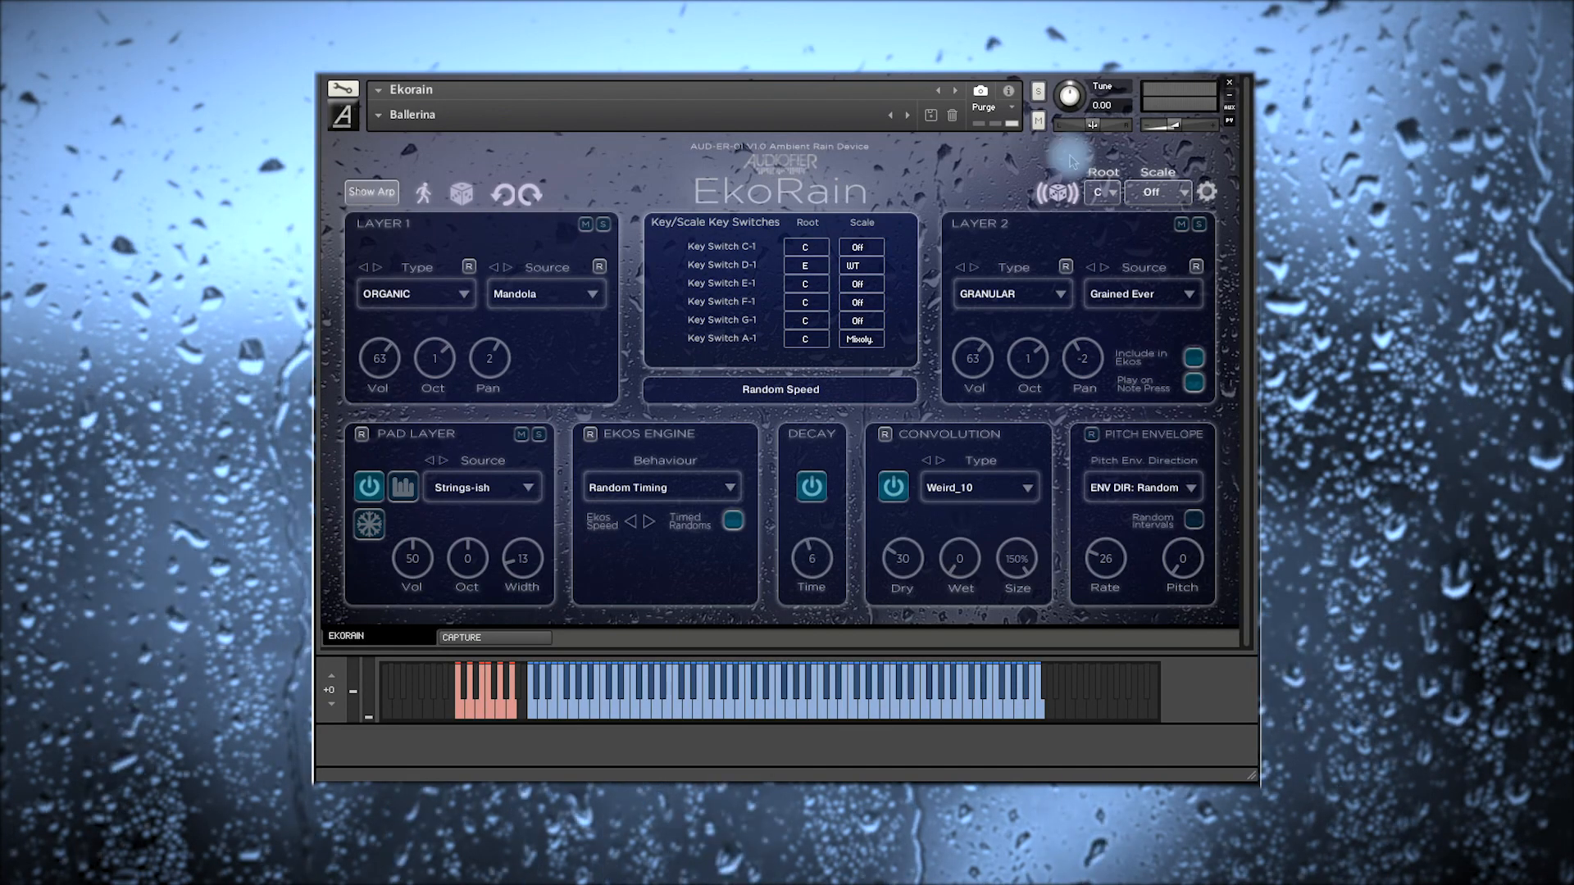
Step: Hide the Key/Scale Key Switches settings and open the page for capturing generated MIDI notes
{"action": "left_click", "coordinate": [1211, 195]}
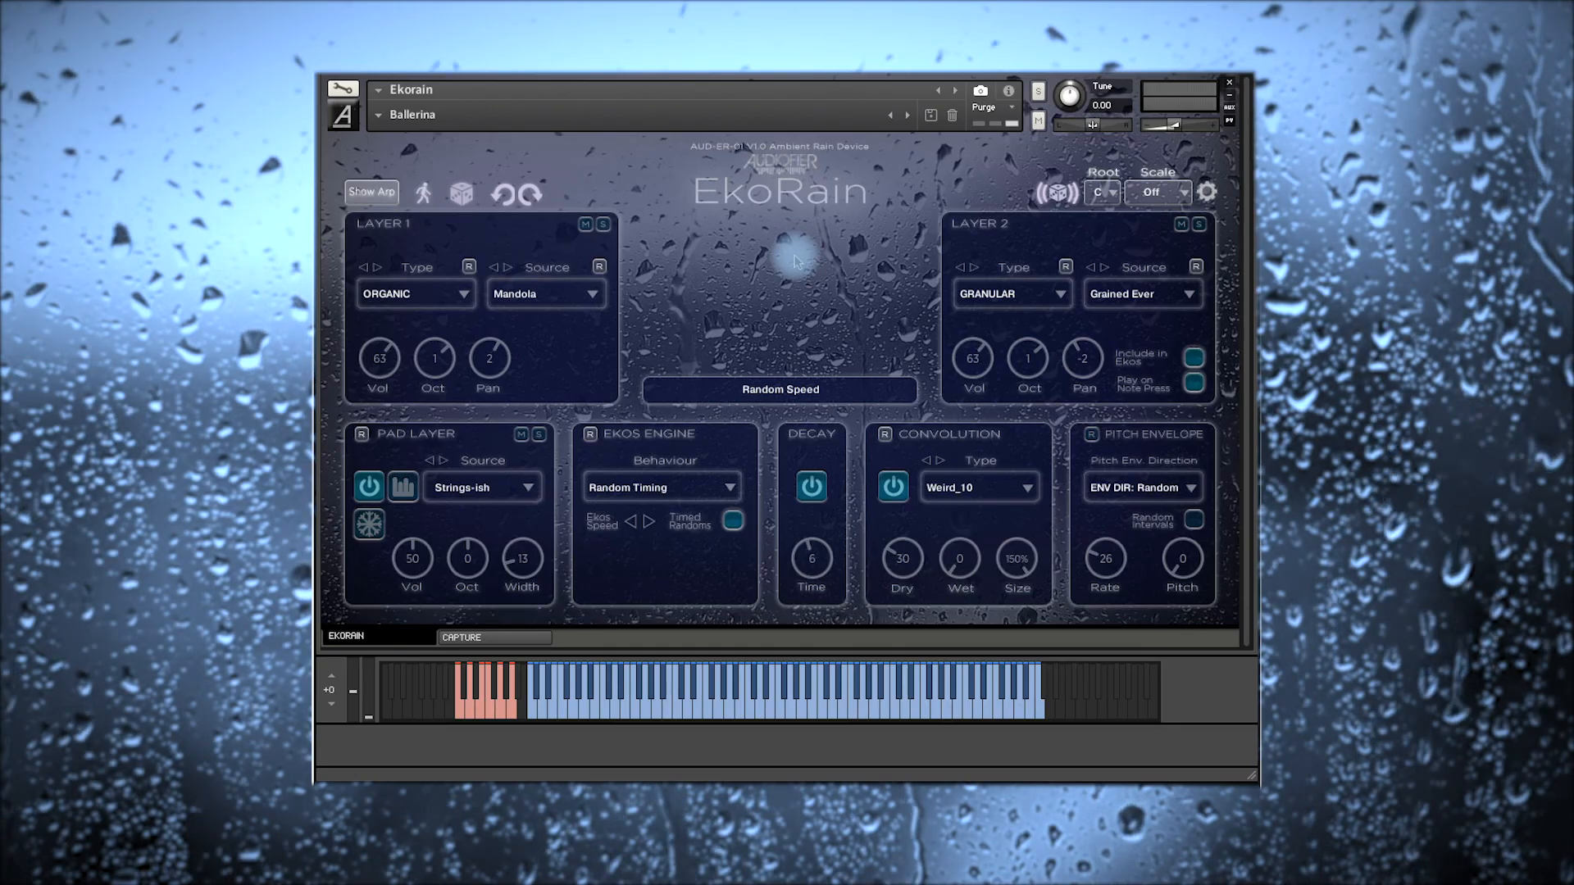
{"action": "left_click", "coordinate": [490, 640]}
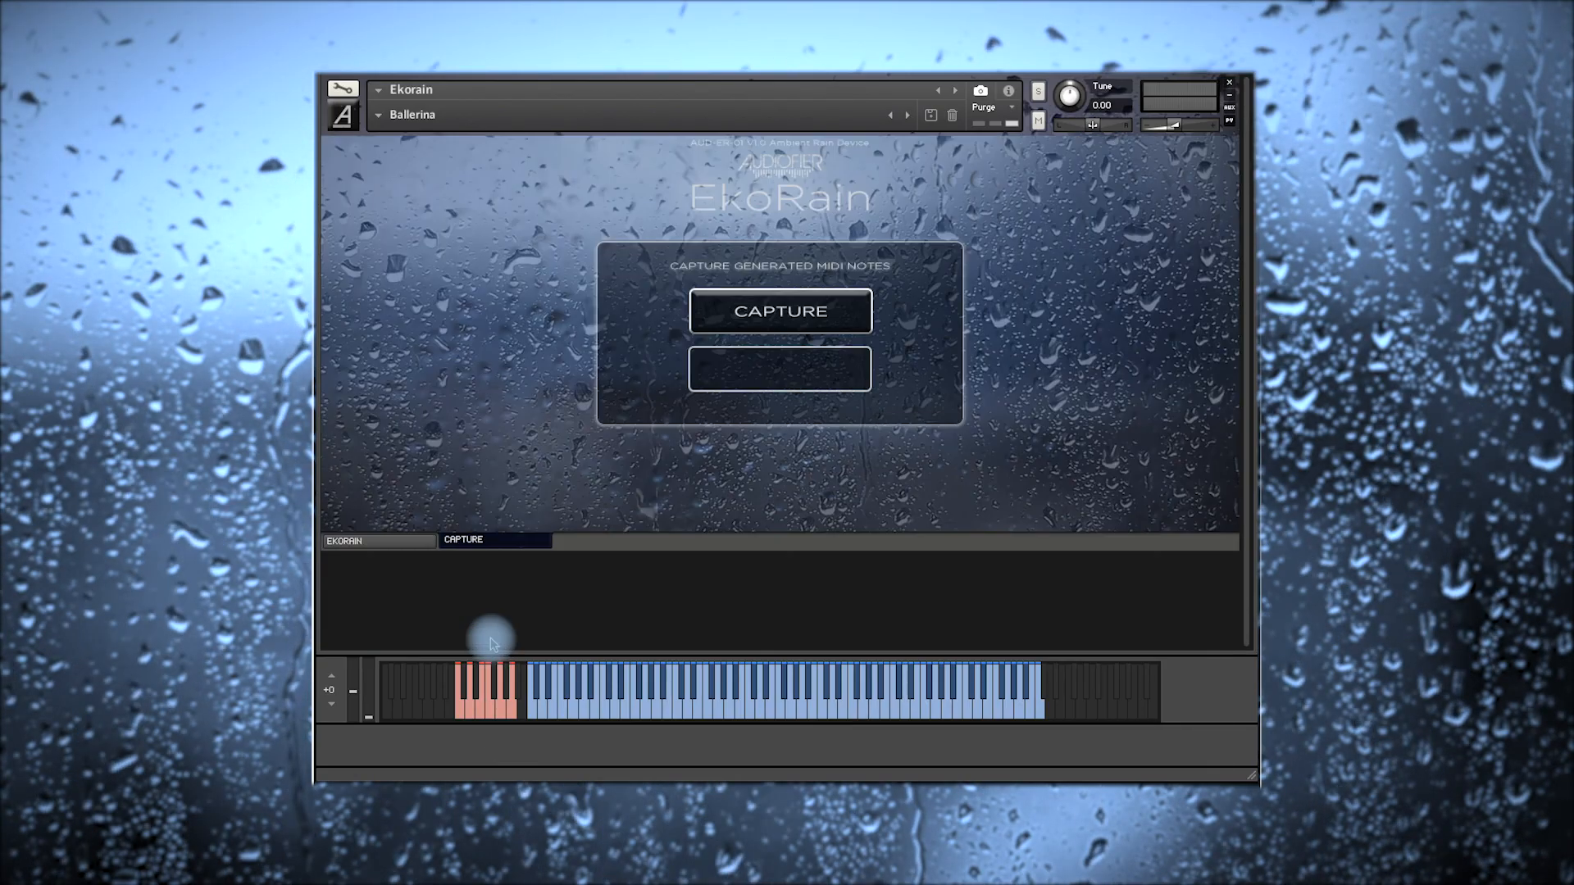